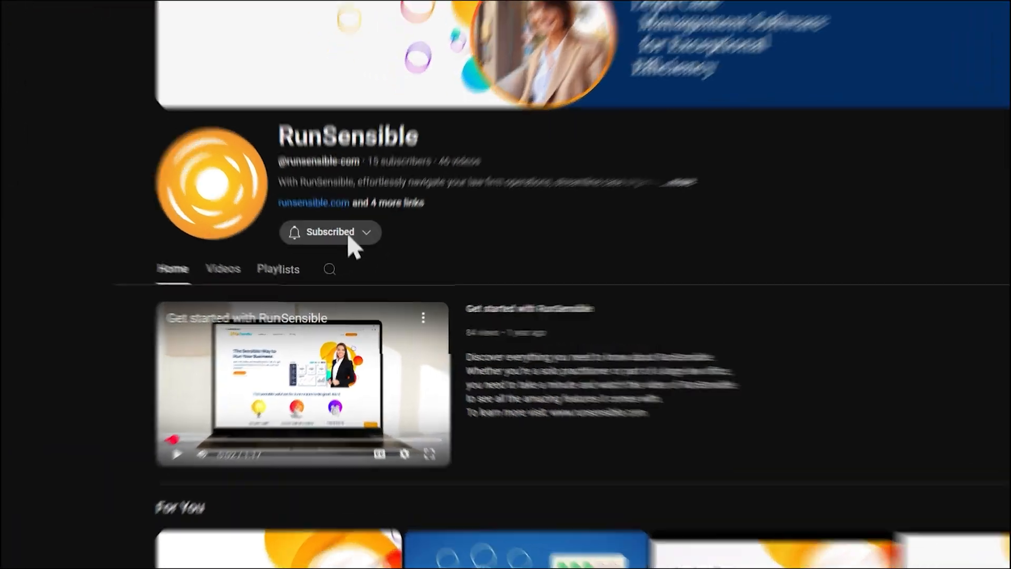
Set the notifications for the subscribed RunSensible channel to All.
{"action": "left_click", "coordinate": [342, 253]}
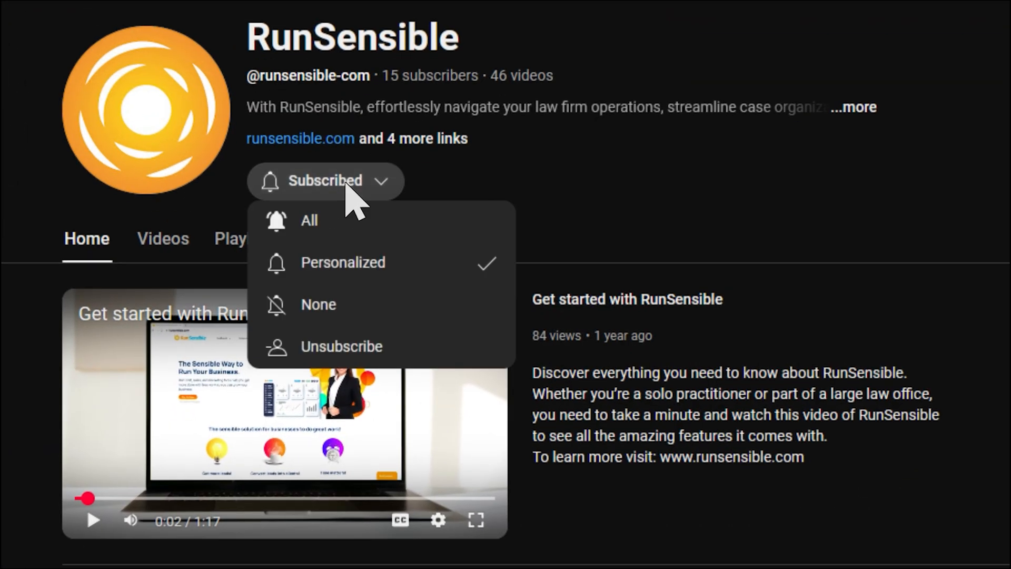
{"action": "left_click", "coordinate": [349, 221]}
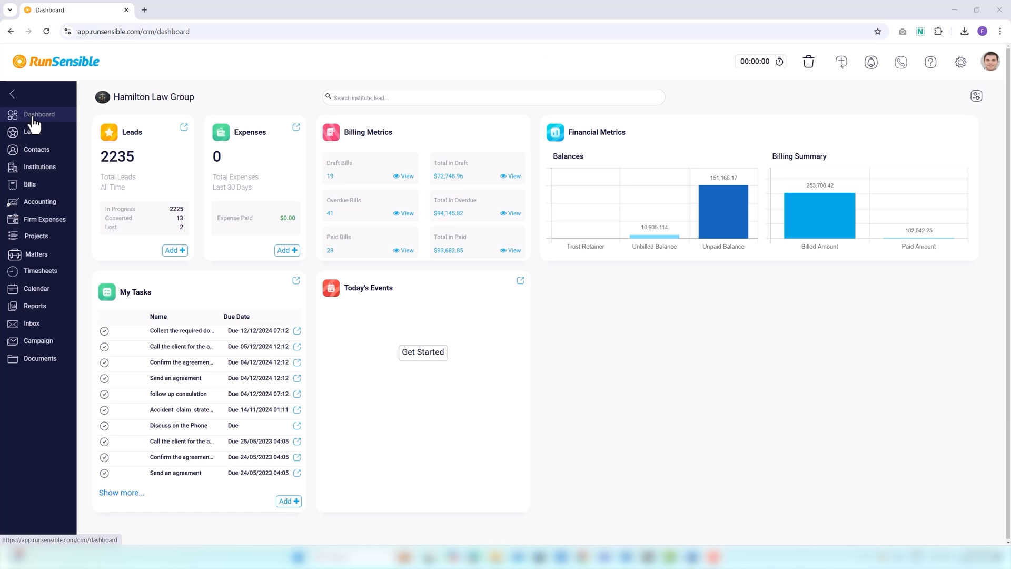
Start a new project in the Projects area and name it "case law summaries".
{"action": "left_click", "coordinate": [46, 241]}
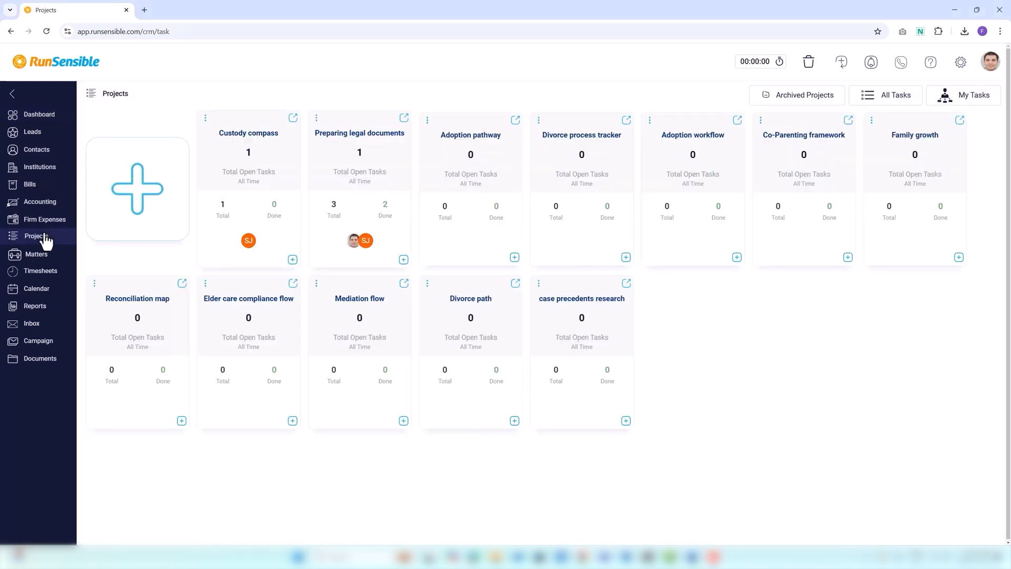
{"action": "left_click", "coordinate": [106, 207]}
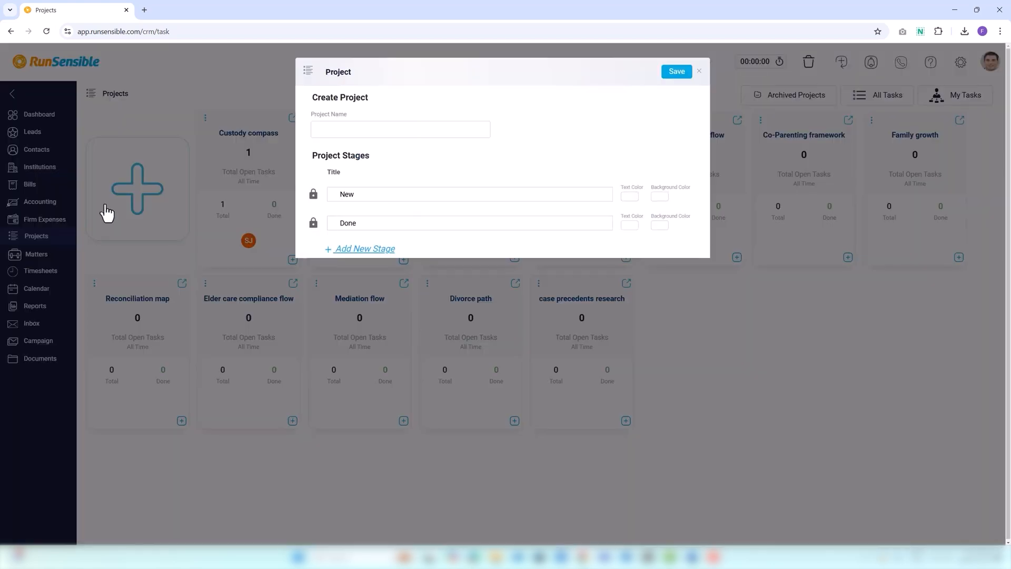
{"action": "left_click", "coordinate": [318, 129]}
{"action": "type", "text": "cas"}
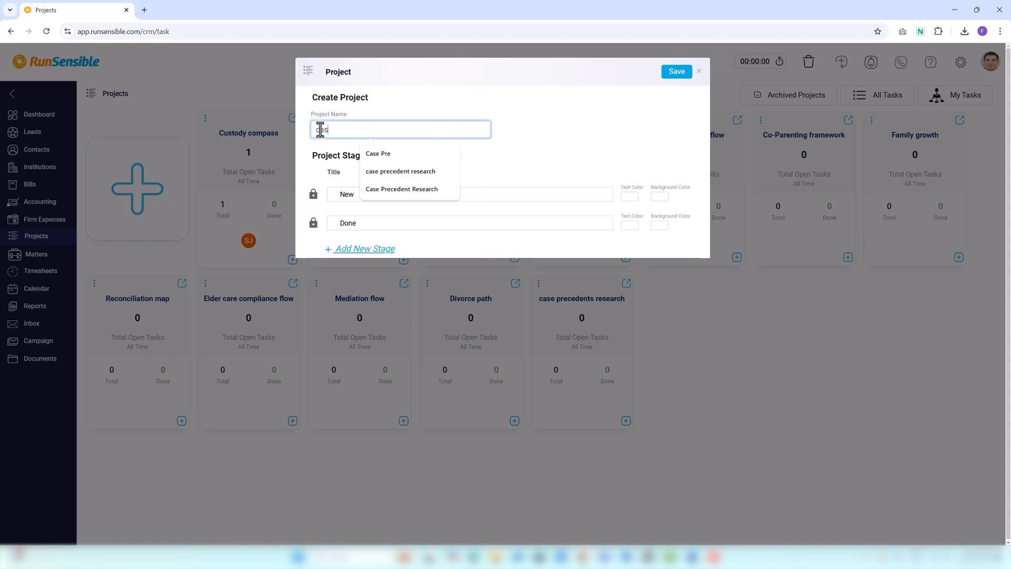
{"action": "type", "text": "e law summaries"}
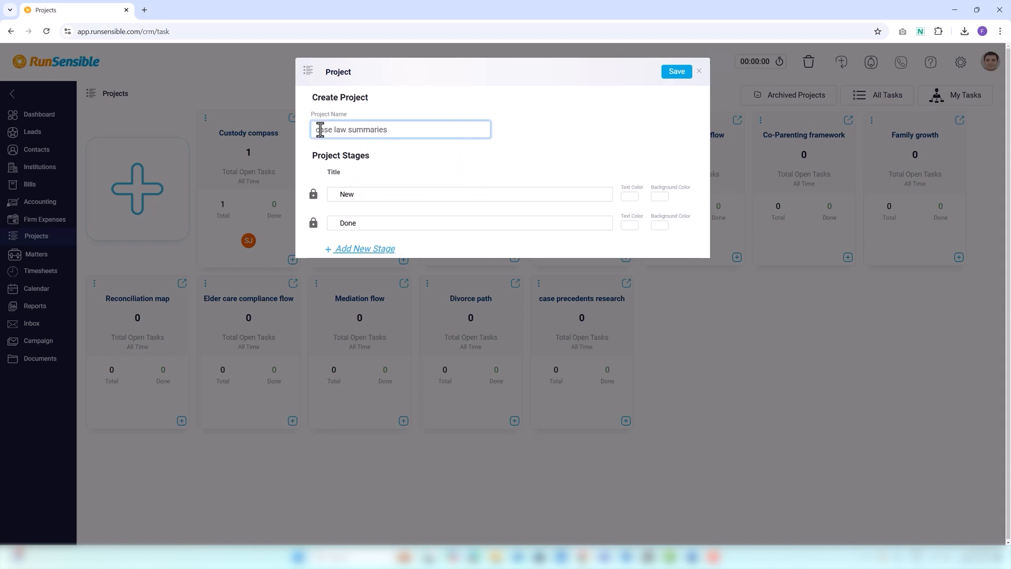
{"action": "left_click", "coordinate": [312, 157]}
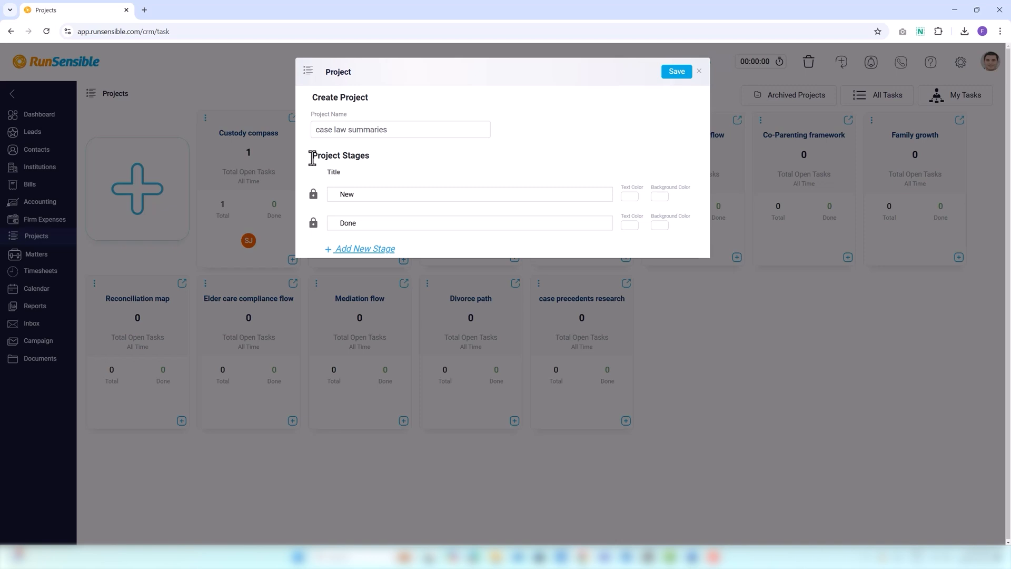
Rename the new project's default stages New and Done as "Opening" and "Complete".
{"action": "left_click", "coordinate": [336, 195]}
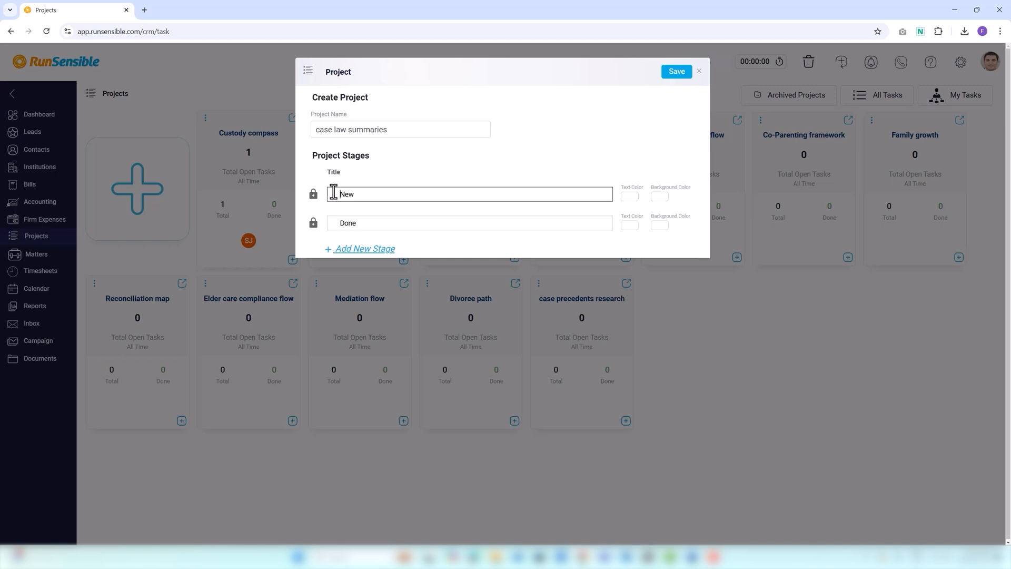
{"action": "left_click", "coordinate": [337, 223]}
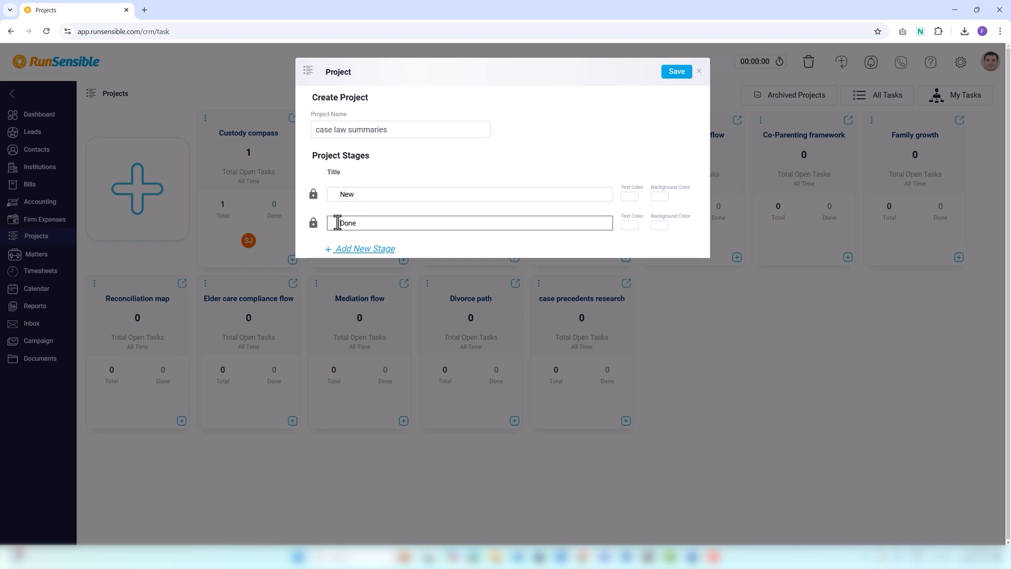
{"action": "left_click", "coordinate": [362, 194]}
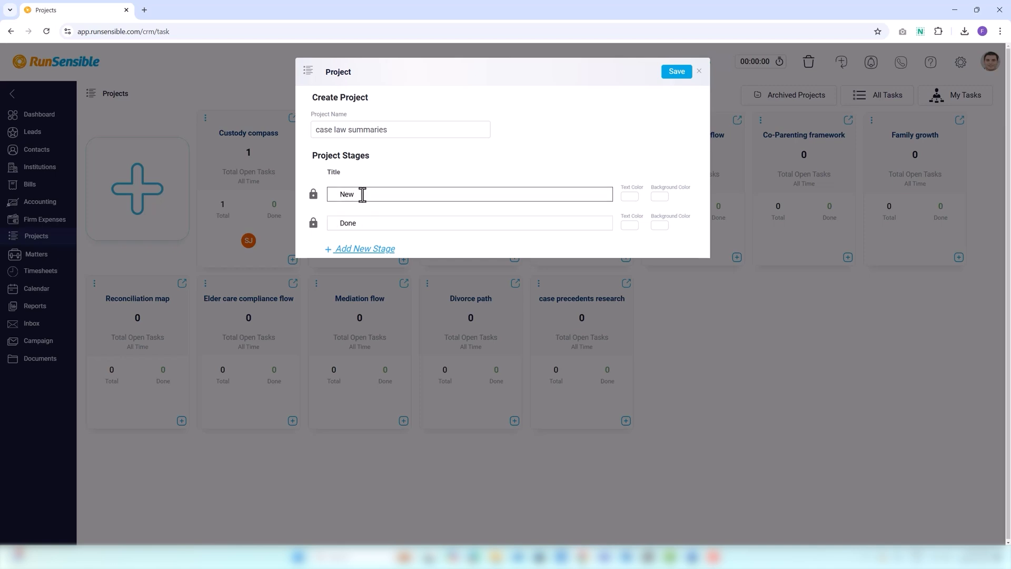
{"action": "key", "text": "BackSpace"}
{"action": "key", "text": "BackSpace"}
{"action": "type", "text": "Opening"}
{"action": "left_click", "coordinate": [360, 225]}
{"action": "key", "text": "BackSpace"}
{"action": "key", "text": "BackSpace"}
{"action": "key", "text": "BackSpace"}
{"action": "key", "text": "BackSpace"}
{"action": "type", "text": "Complete"}
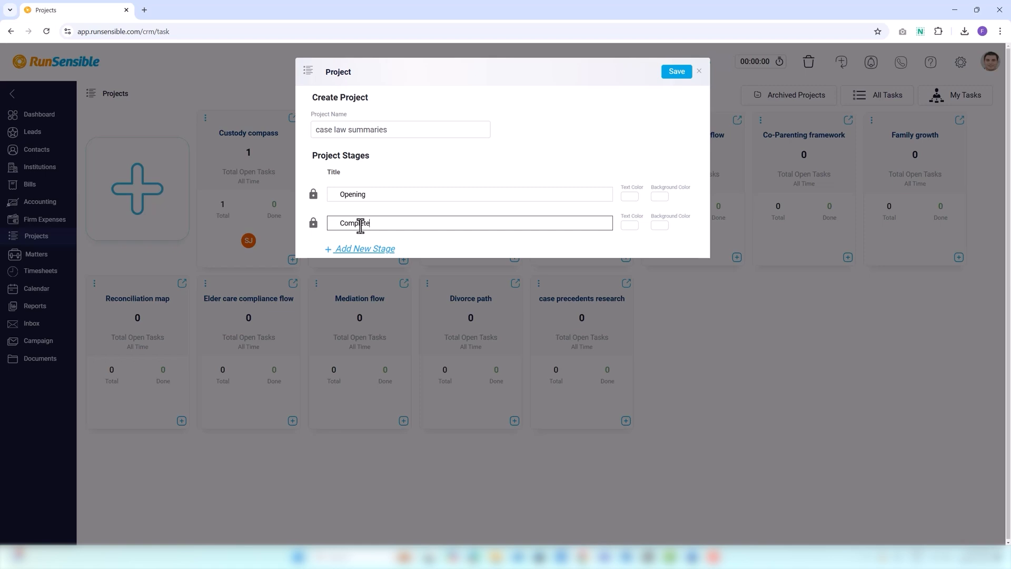
Add a stage titled "conduct research" between Opening and Complete.
{"action": "left_click", "coordinate": [365, 250]}
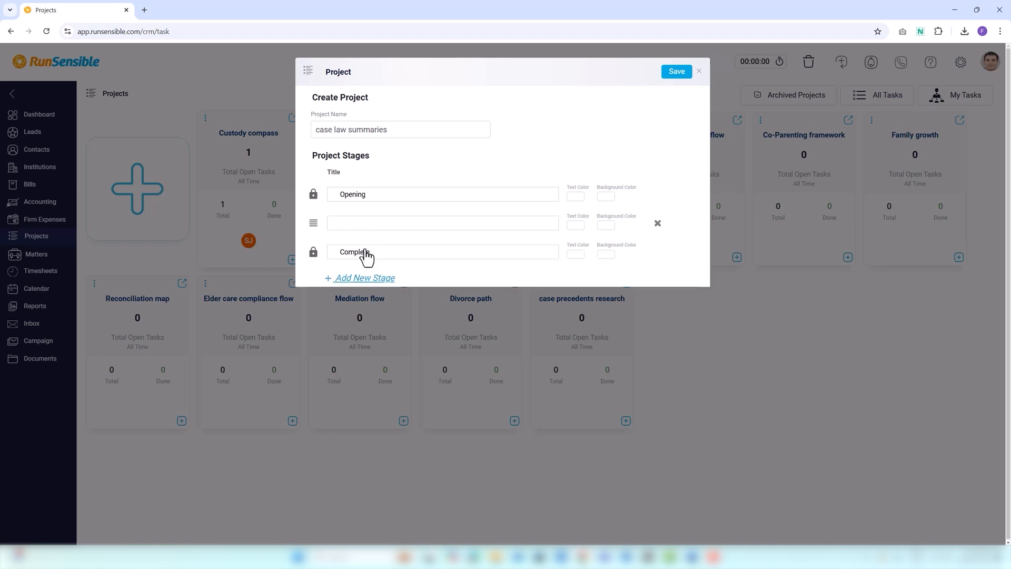
{"action": "left_click", "coordinate": [364, 221]}
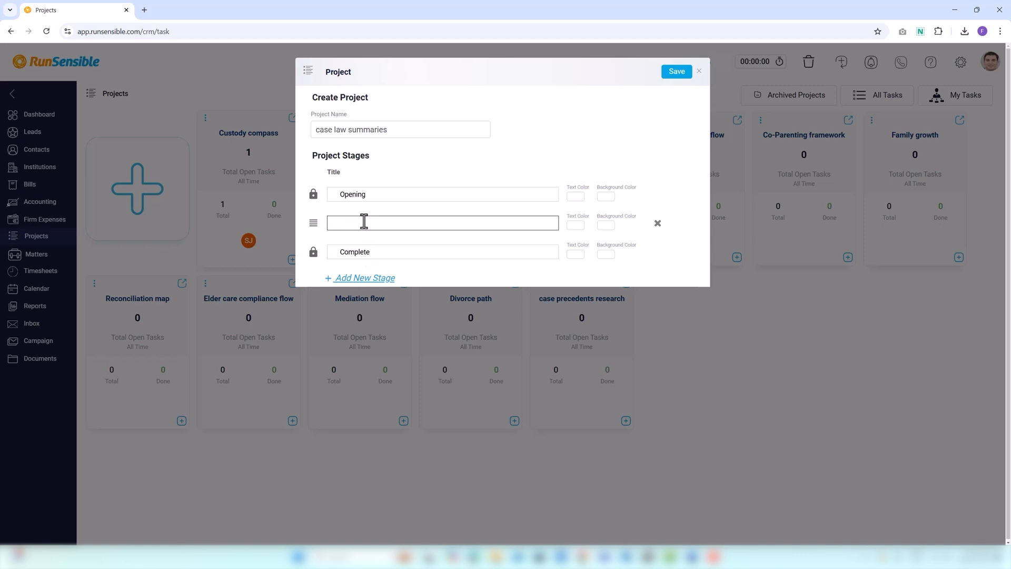
{"action": "type", "text": "conduct research"}
Set the conduct research stage's text color to light pink (#e2afaf) and its background color to green.
{"action": "left_click", "coordinate": [572, 224]}
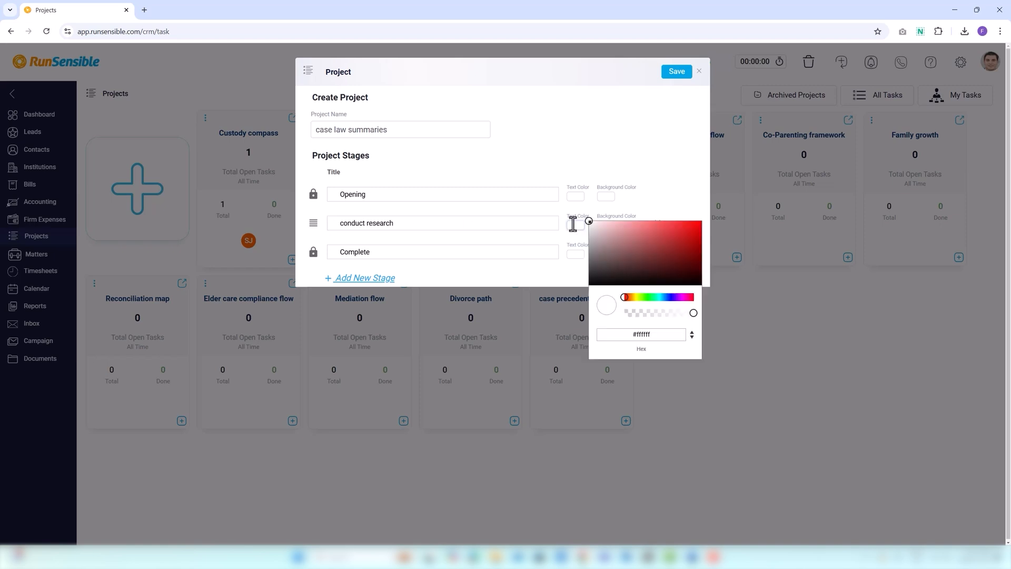
{"action": "left_click", "coordinate": [649, 244]}
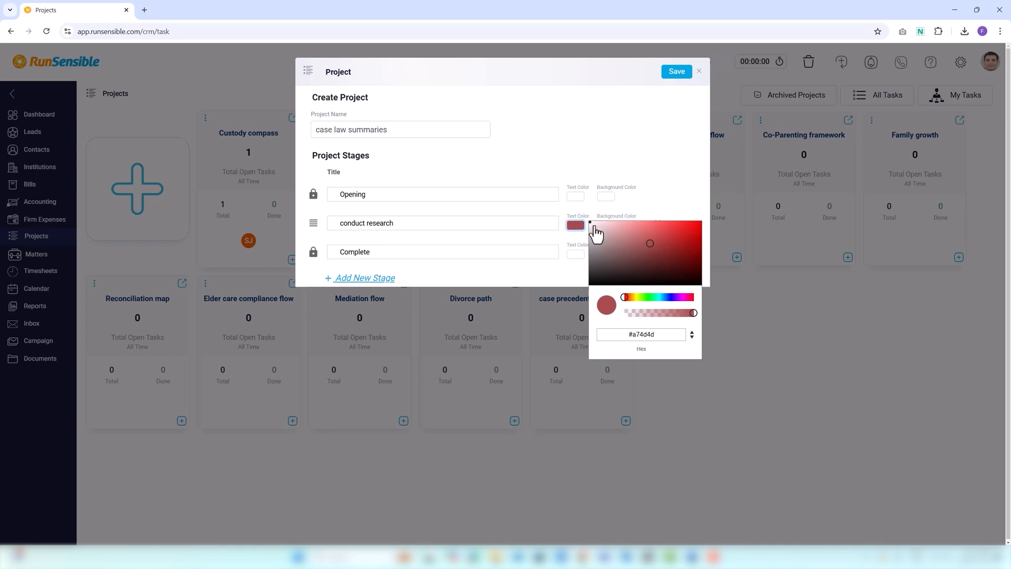
{"action": "left_click", "coordinate": [617, 227]}
{"action": "left_click", "coordinate": [614, 228]}
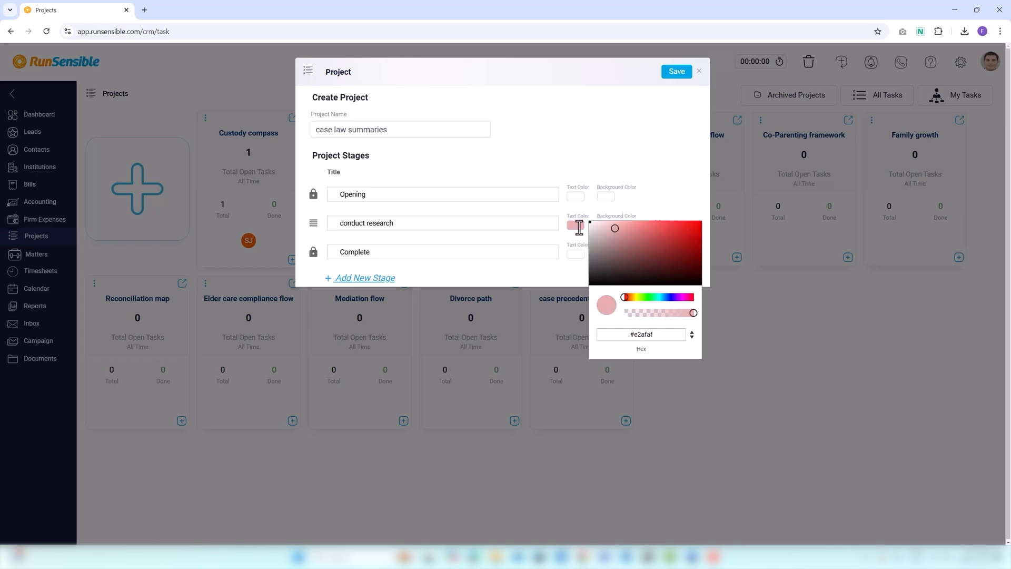
{"action": "left_click", "coordinate": [577, 238]}
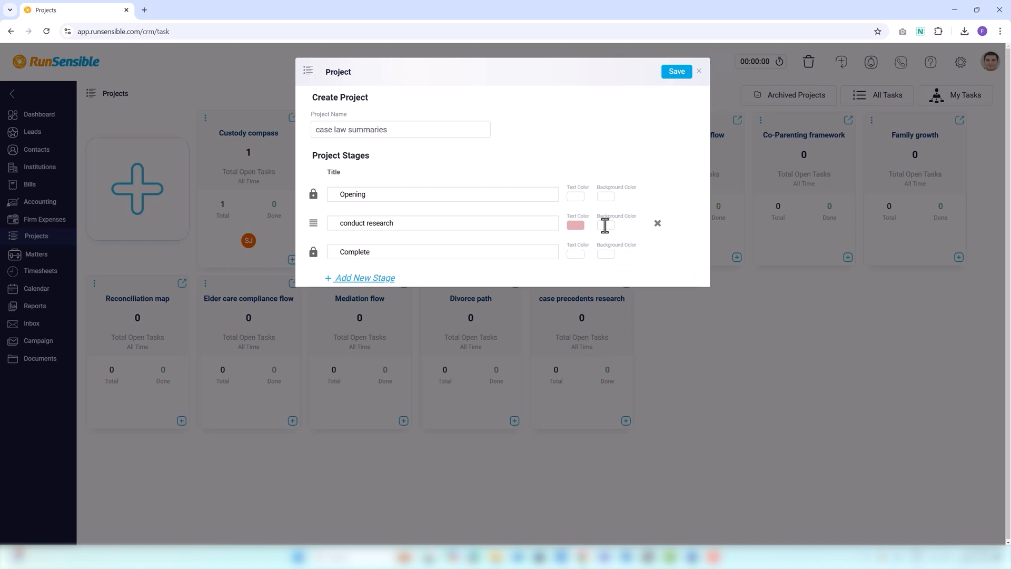
{"action": "left_click", "coordinate": [605, 226]}
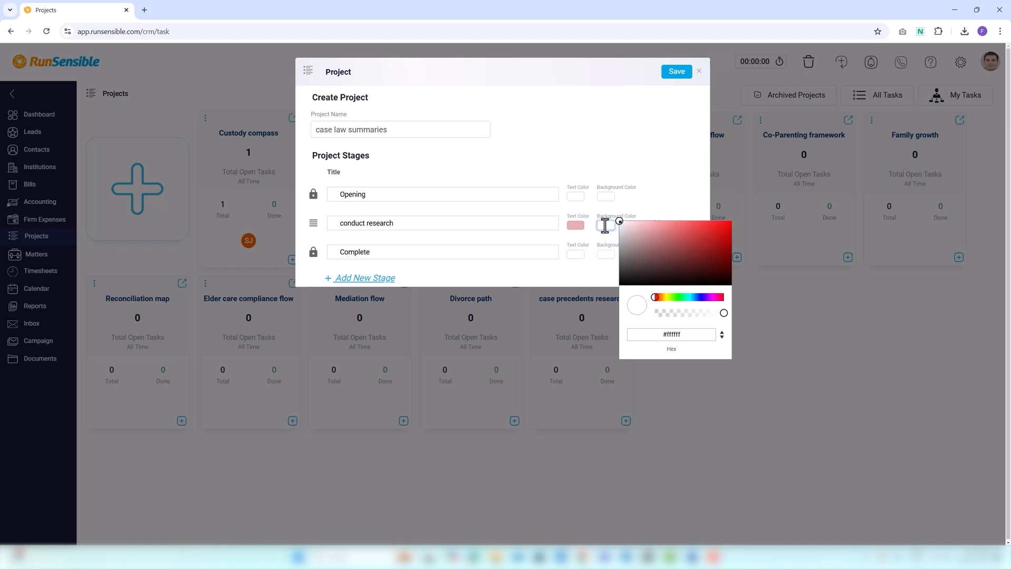
{"action": "left_click", "coordinate": [677, 297]}
{"action": "left_click", "coordinate": [662, 233]}
{"action": "left_click", "coordinate": [613, 232]}
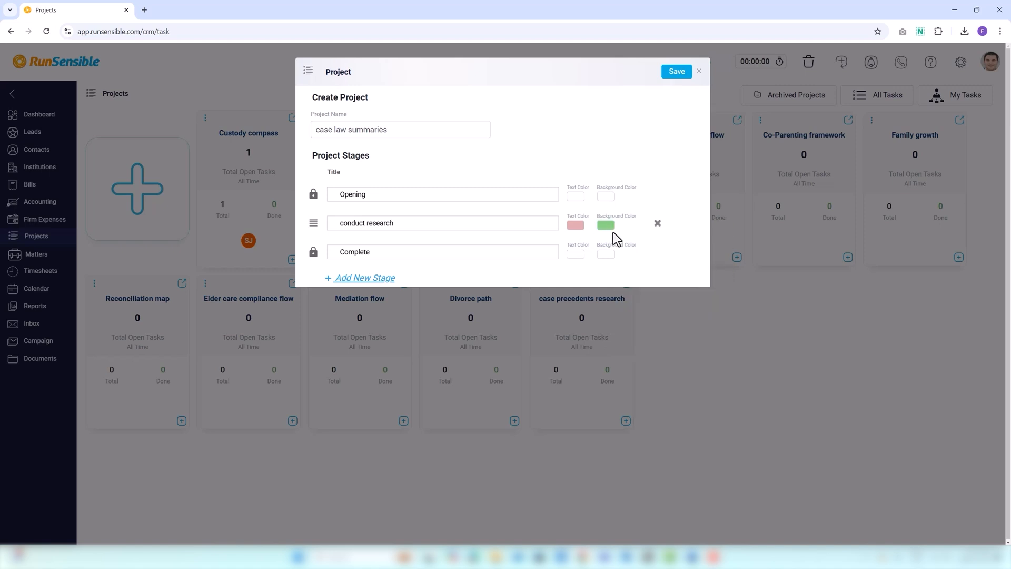
Remove the conduct research stage and save the case law summaries project.
{"action": "left_click", "coordinate": [658, 225]}
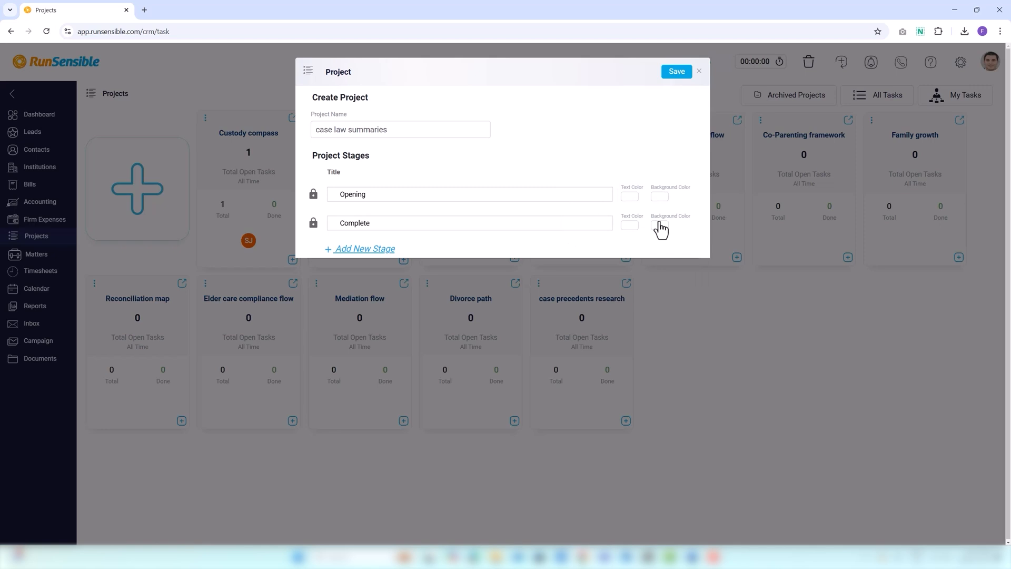
{"action": "left_click", "coordinate": [676, 72]}
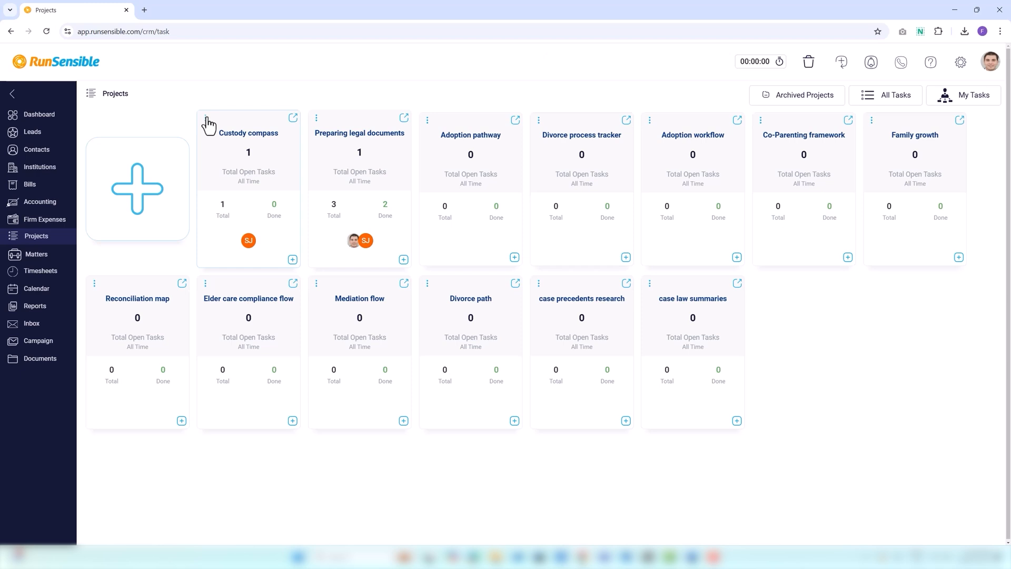
View the details of the Custody compass project and return to the project list.
{"action": "left_click", "coordinate": [206, 119]}
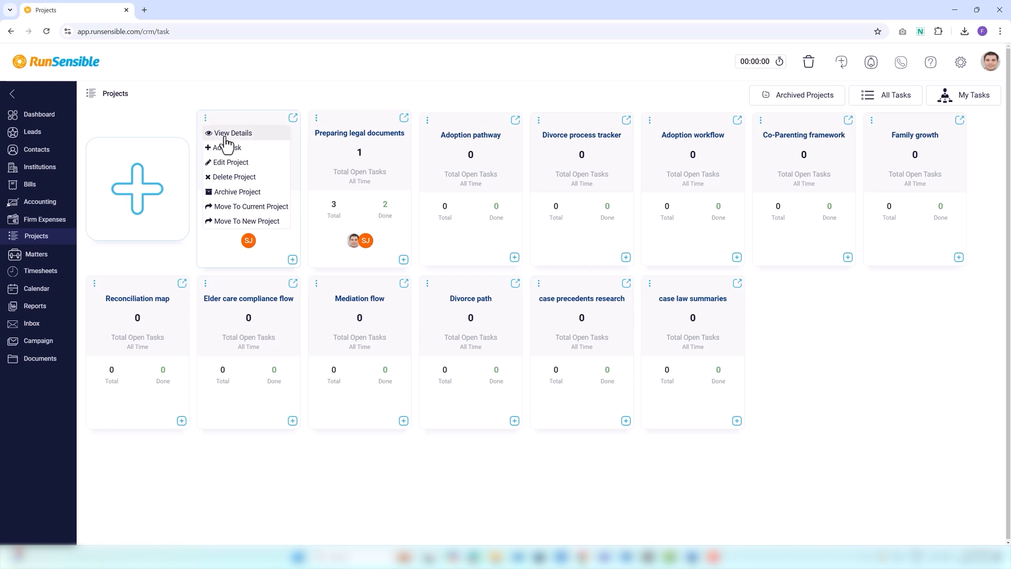
{"action": "left_click", "coordinate": [227, 135]}
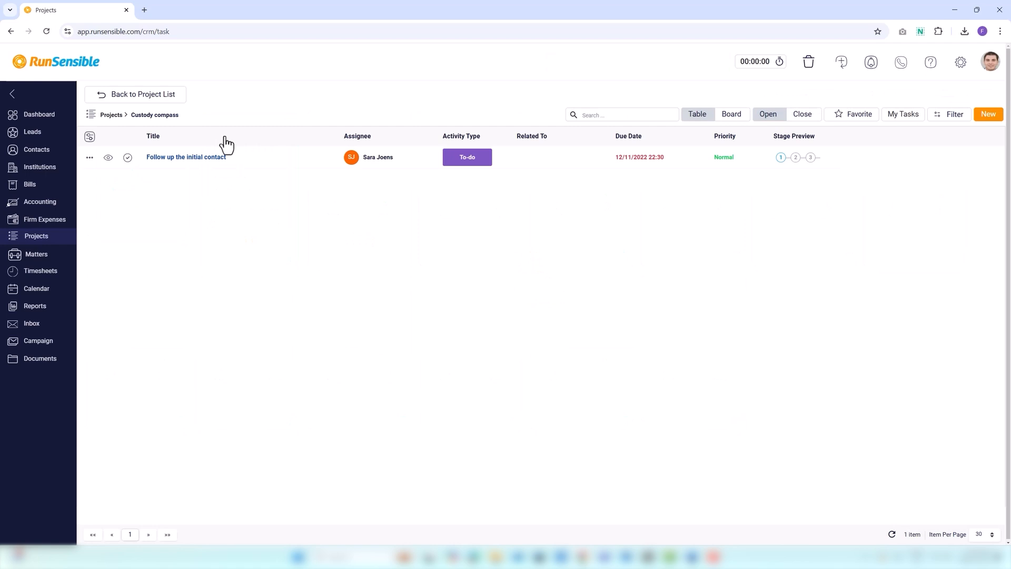
{"action": "left_click", "coordinate": [108, 115]}
View the new task form for the Custody compass project and close it without saving.
{"action": "left_click", "coordinate": [205, 117]}
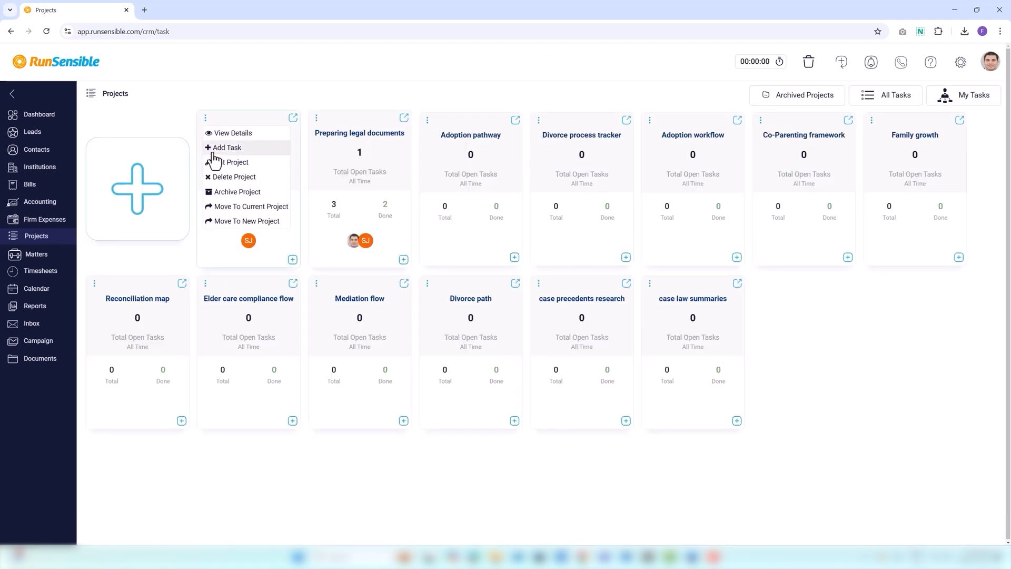
{"action": "left_click", "coordinate": [214, 150]}
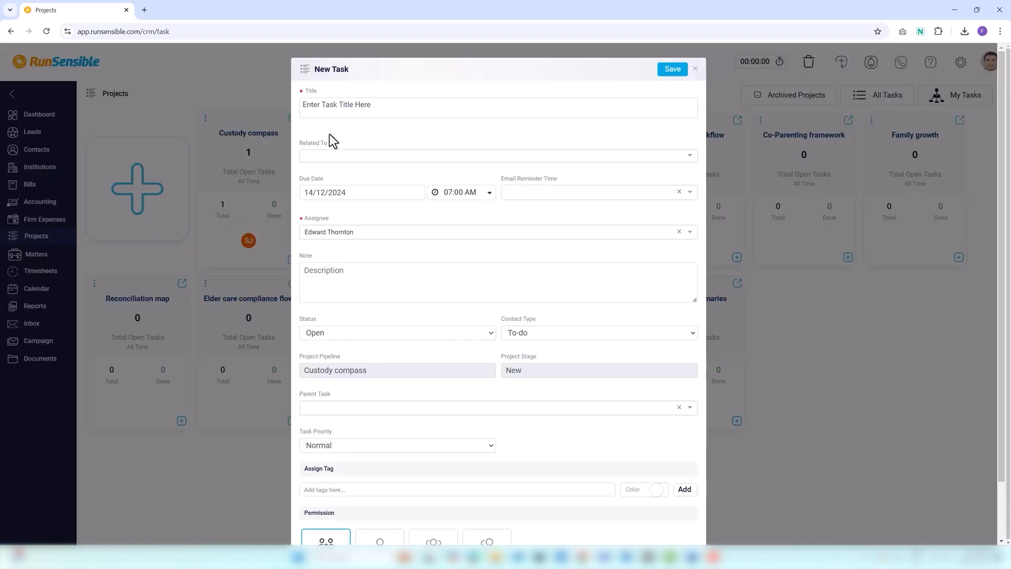
{"action": "left_click", "coordinate": [695, 69]}
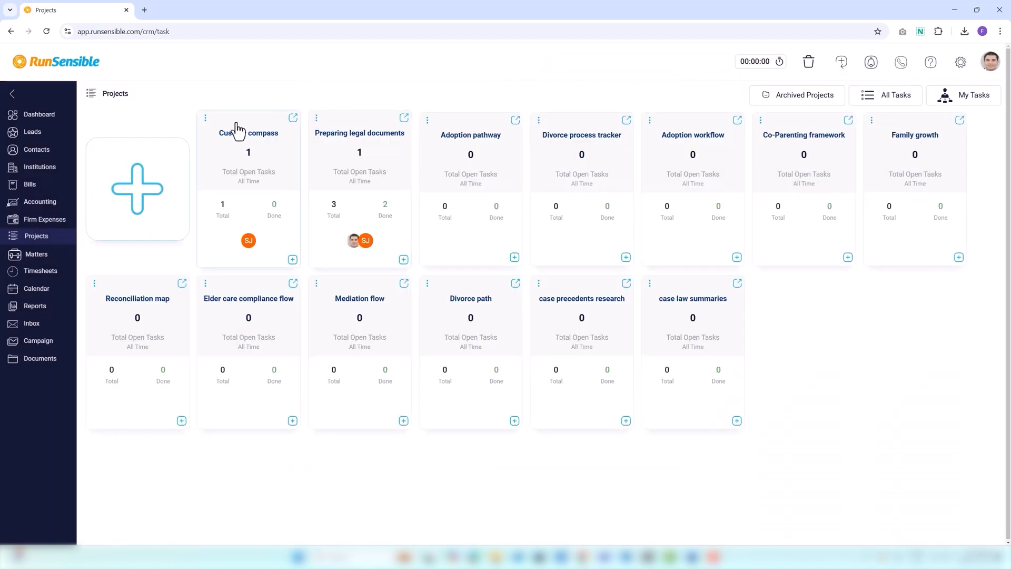
Edit the Custody compass project and add a stage titled "review existing documents" before Done.
{"action": "left_click", "coordinate": [205, 118]}
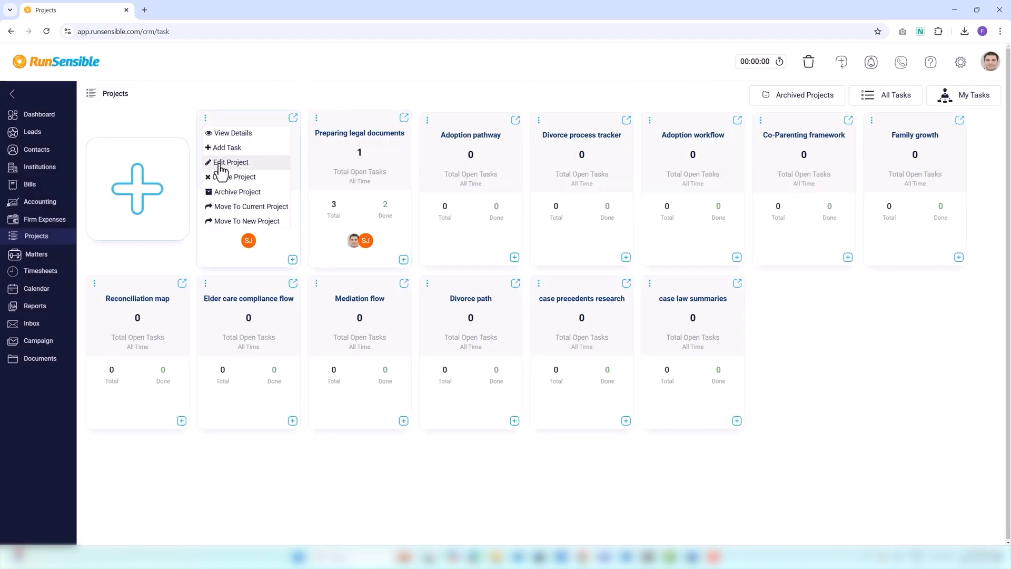
{"action": "left_click", "coordinate": [219, 164]}
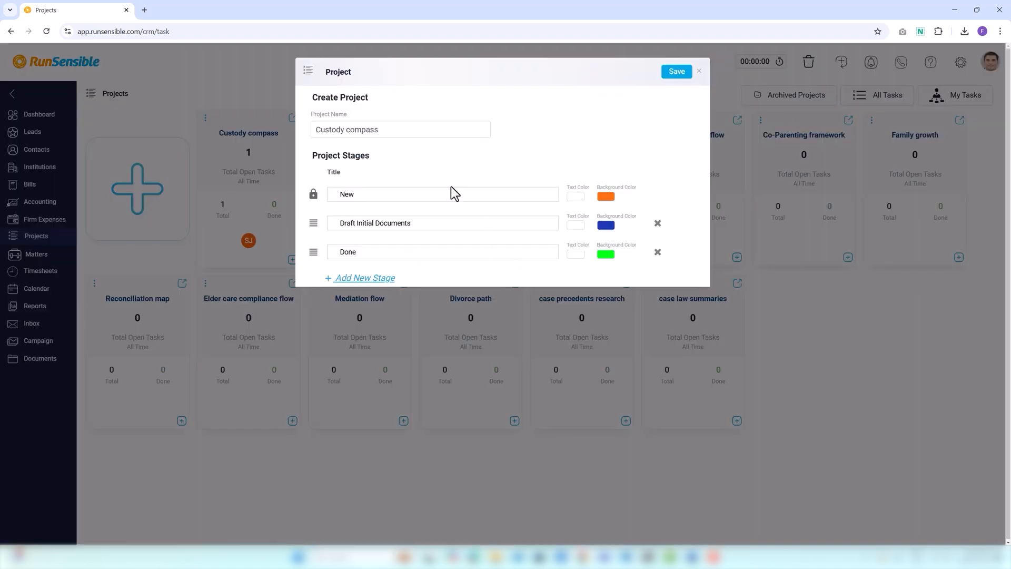
{"action": "left_click", "coordinate": [366, 278]}
{"action": "left_click", "coordinate": [350, 251]}
{"action": "type", "text": "re"}
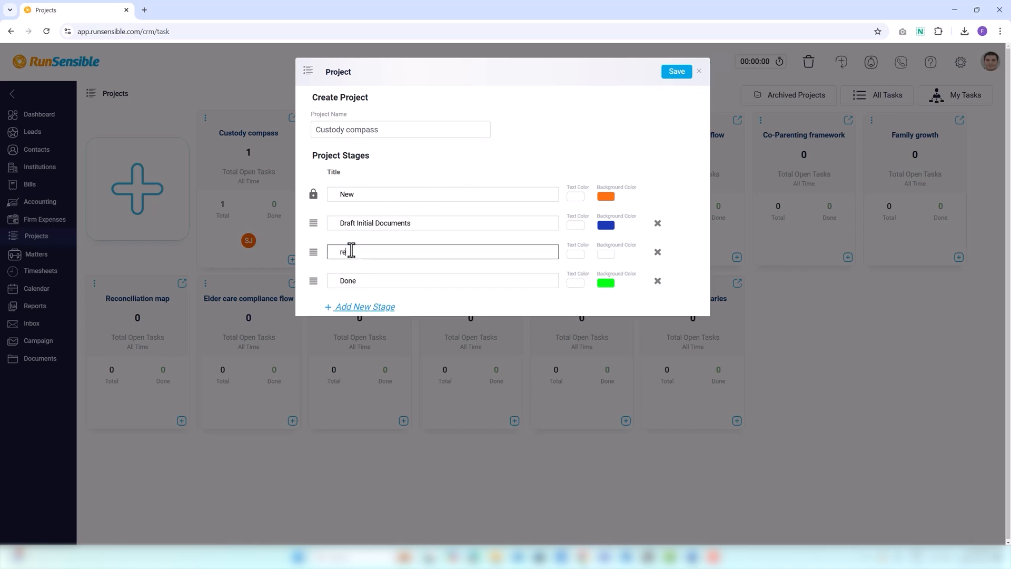
{"action": "type", "text": "view existing documents"}
Give the review existing documents stage a dark red text color and a blue-toned background, and save the project without the extra blank stage.
{"action": "left_click", "coordinate": [575, 255]}
{"action": "left_click", "coordinate": [653, 286]}
{"action": "left_click", "coordinate": [596, 314]}
{"action": "left_click", "coordinate": [605, 254]}
{"action": "left_click", "coordinate": [700, 327]}
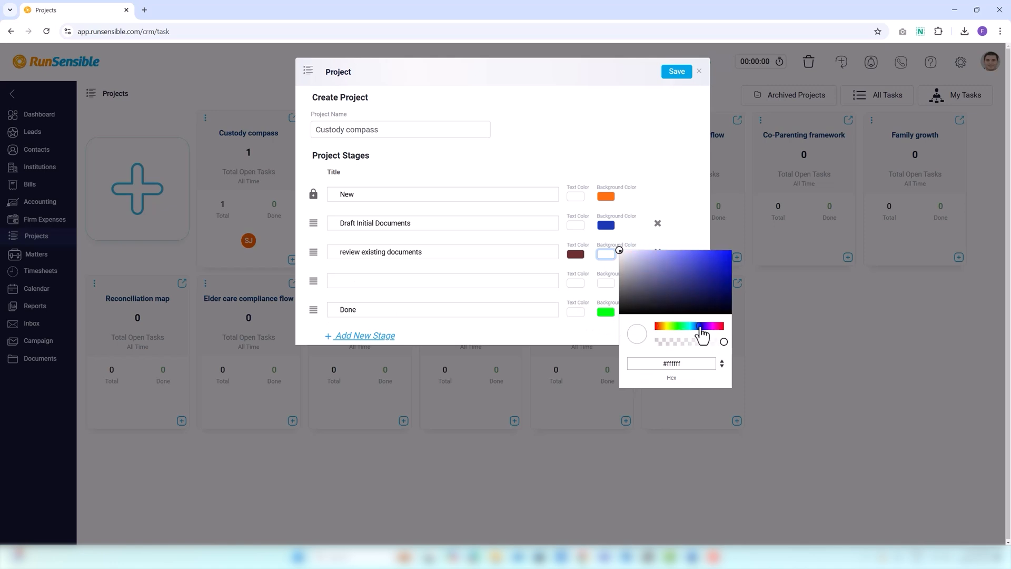
{"action": "left_click", "coordinate": [654, 273]}
{"action": "left_click", "coordinate": [660, 271]}
{"action": "left_click", "coordinate": [657, 281]}
{"action": "left_click", "coordinate": [676, 71]}
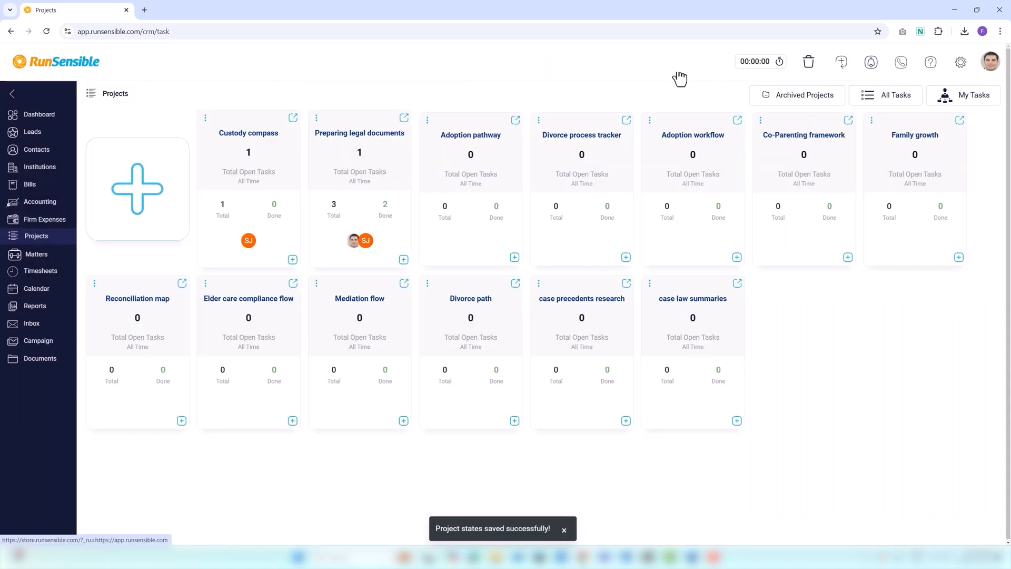
Start moving the Custody compass project's open tasks to a current project, choosing Adoption pathway as the destination.
{"action": "left_click", "coordinate": [205, 119]}
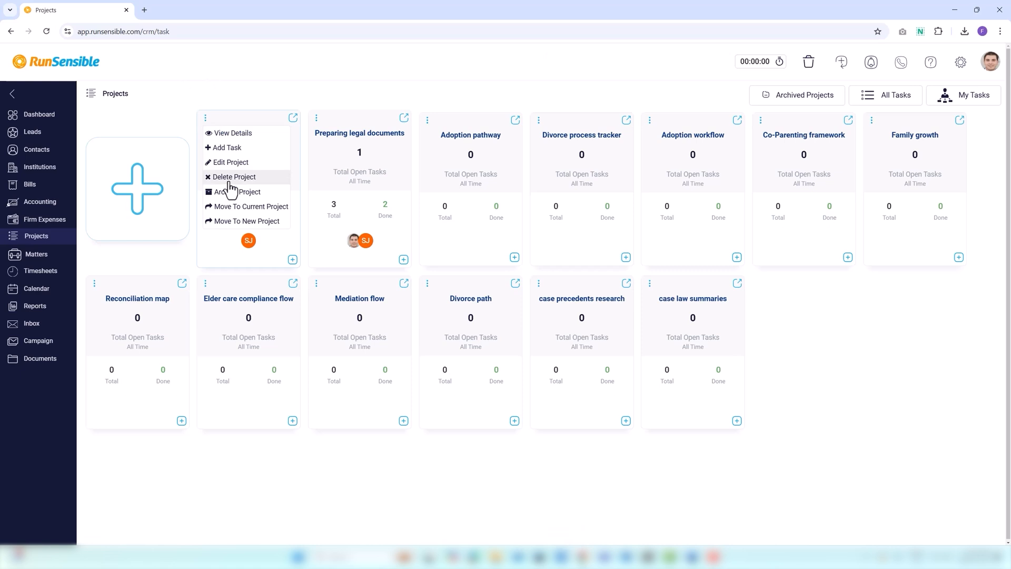
{"action": "left_click", "coordinate": [242, 207]}
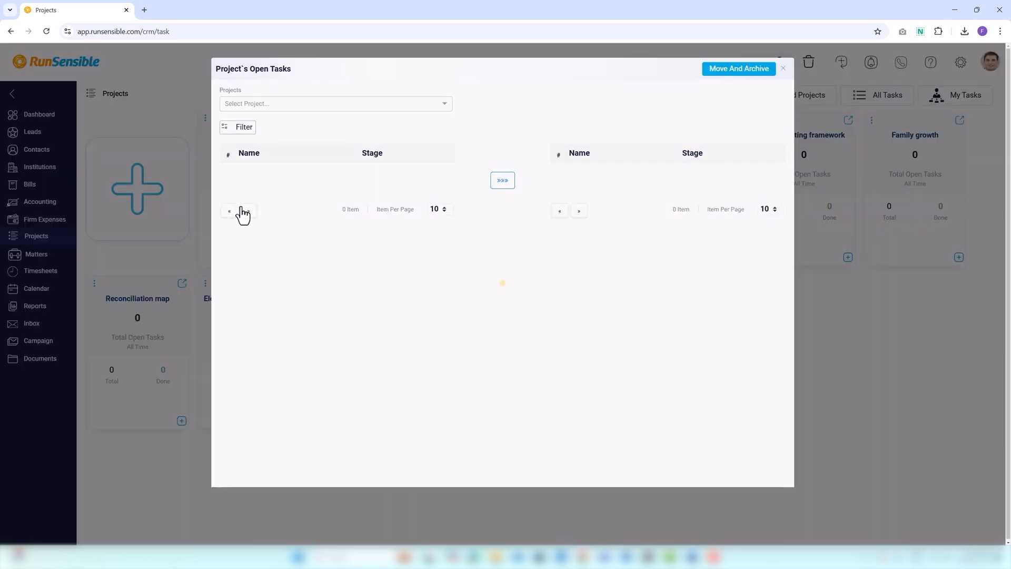
{"action": "left_click", "coordinate": [230, 102]}
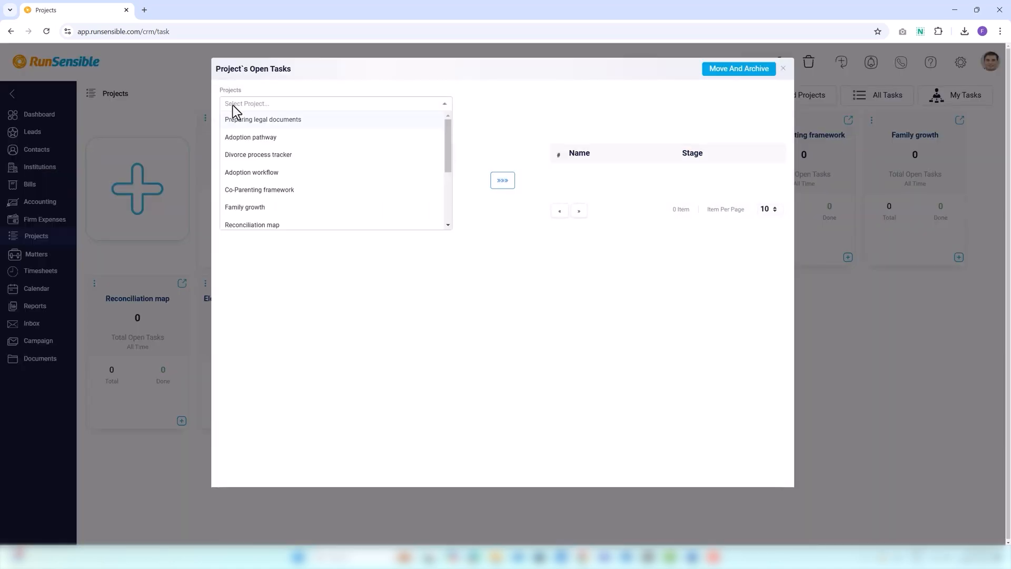
{"action": "left_click", "coordinate": [239, 139]}
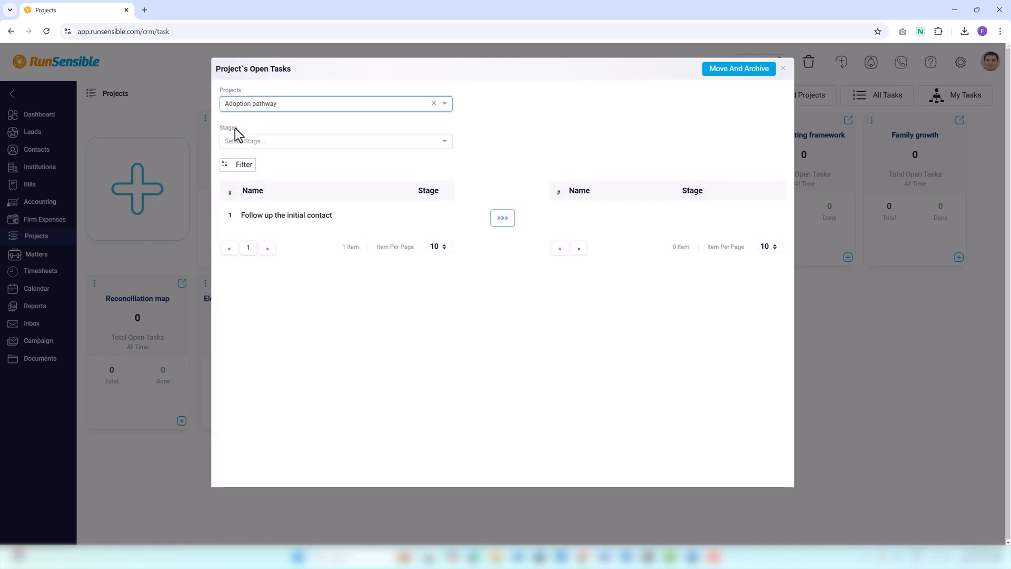
Open the filters for the project's open tasks and set the Title condition to Is empty.
{"action": "left_click", "coordinate": [239, 167]}
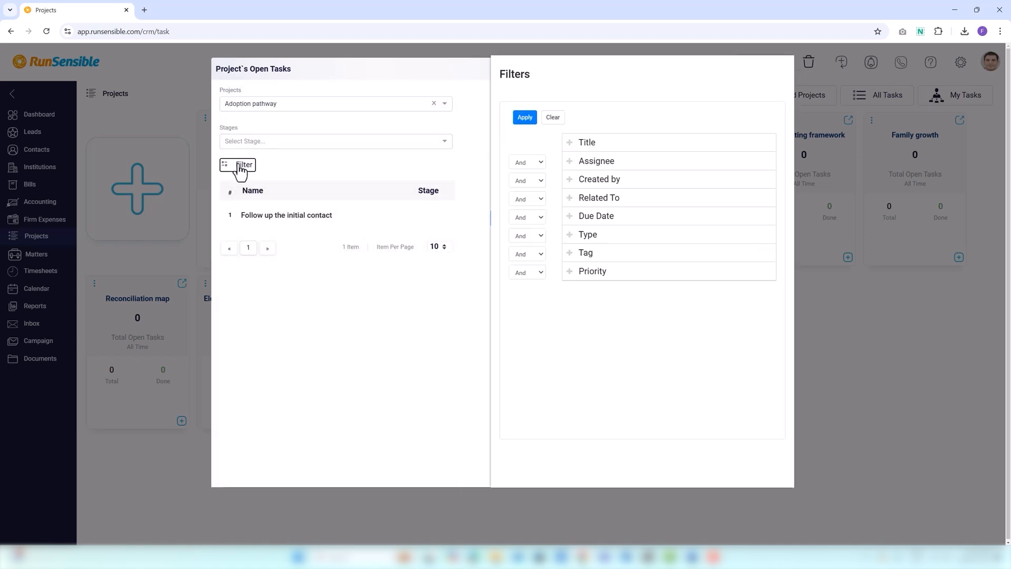
{"action": "left_click", "coordinate": [568, 147]}
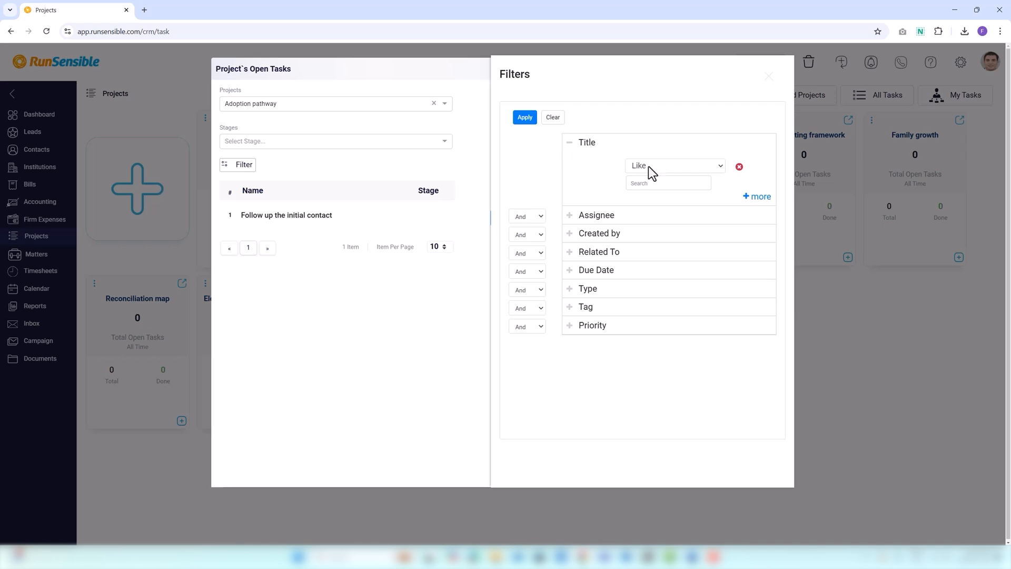
{"action": "left_click", "coordinate": [648, 166]}
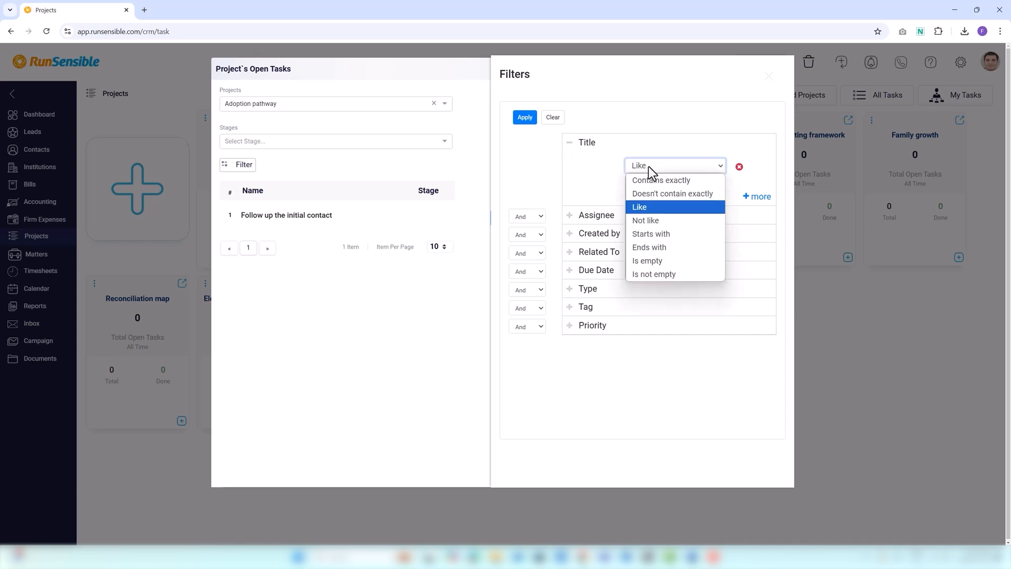
{"action": "left_click", "coordinate": [649, 166]}
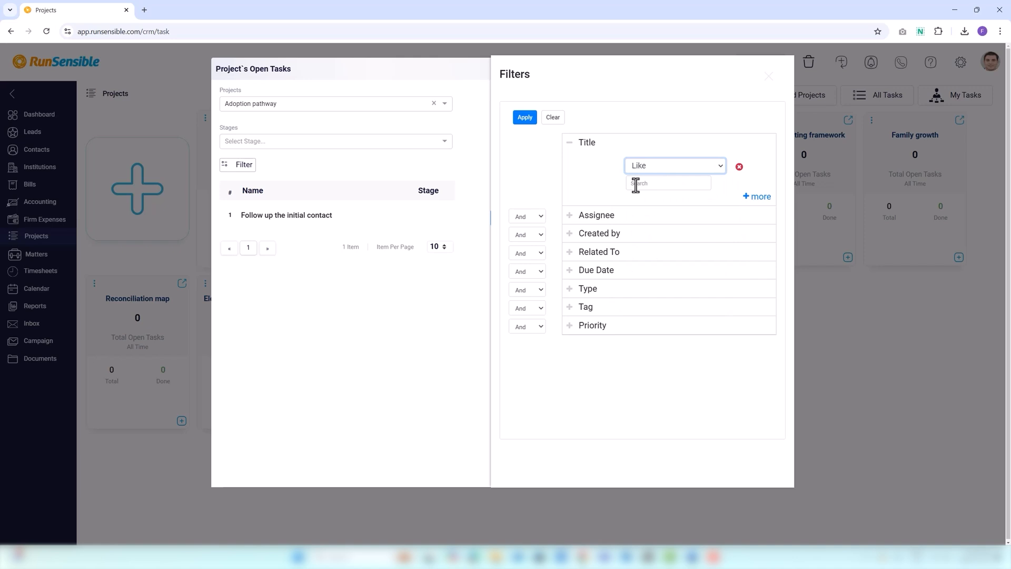
{"action": "left_click", "coordinate": [638, 169]}
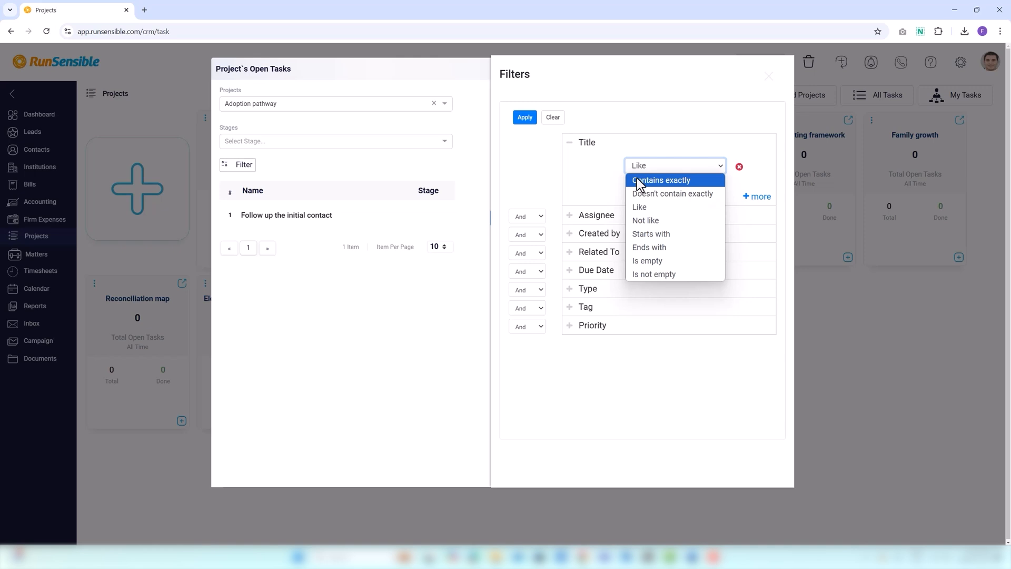
{"action": "left_click", "coordinate": [634, 259]}
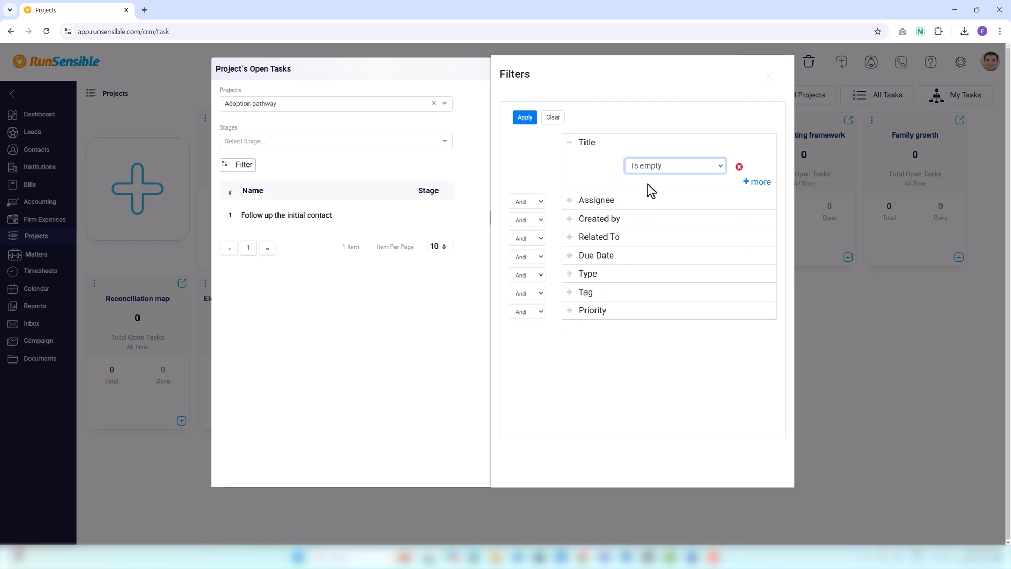
Add a second Title condition set to Contains exactly, with a person's first name as the search text.
{"action": "left_click", "coordinate": [744, 182]}
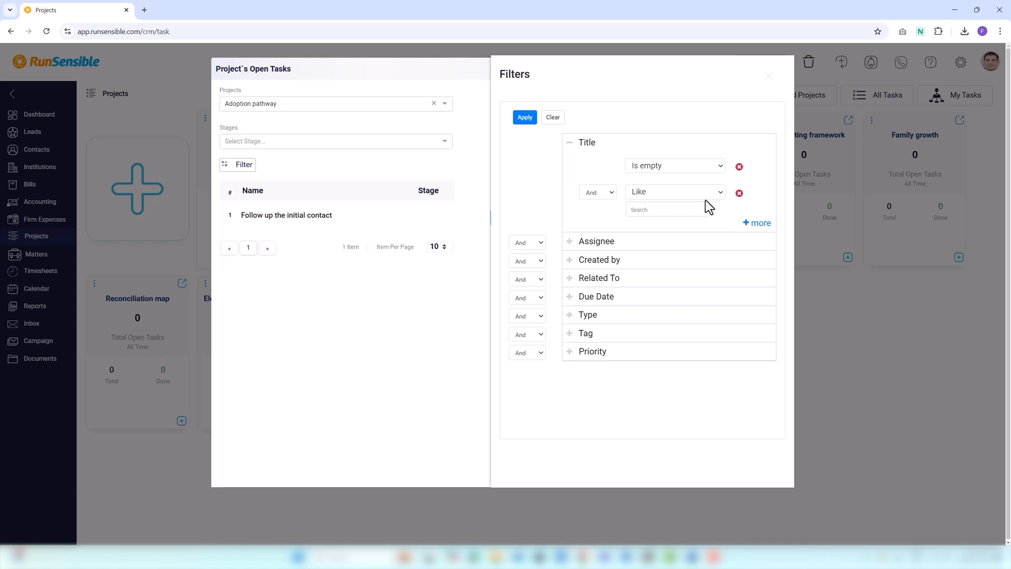
{"action": "left_click", "coordinate": [656, 191]}
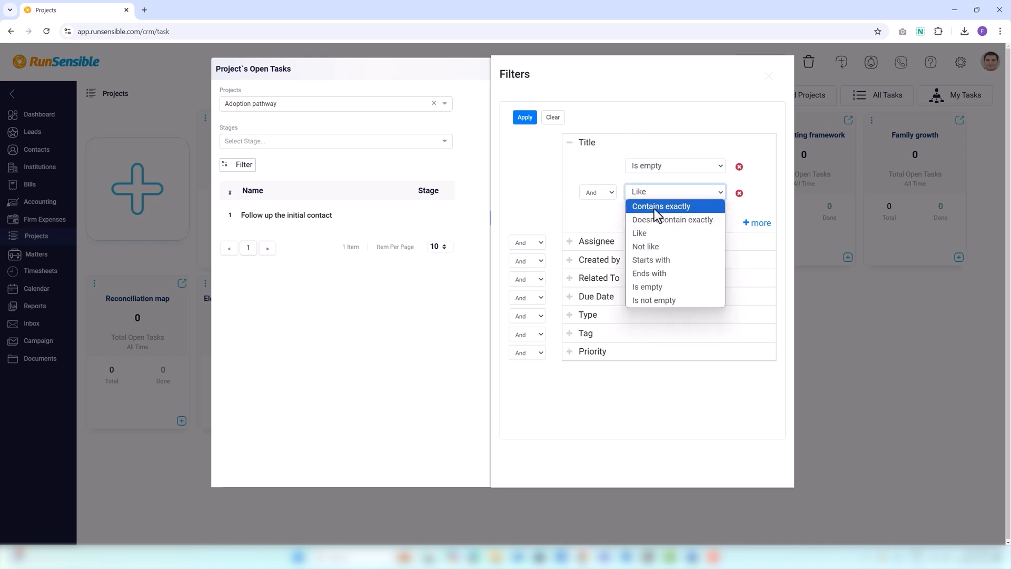
{"action": "left_click", "coordinate": [654, 206]}
{"action": "left_click", "coordinate": [651, 210]}
{"action": "type", "text": "S"}
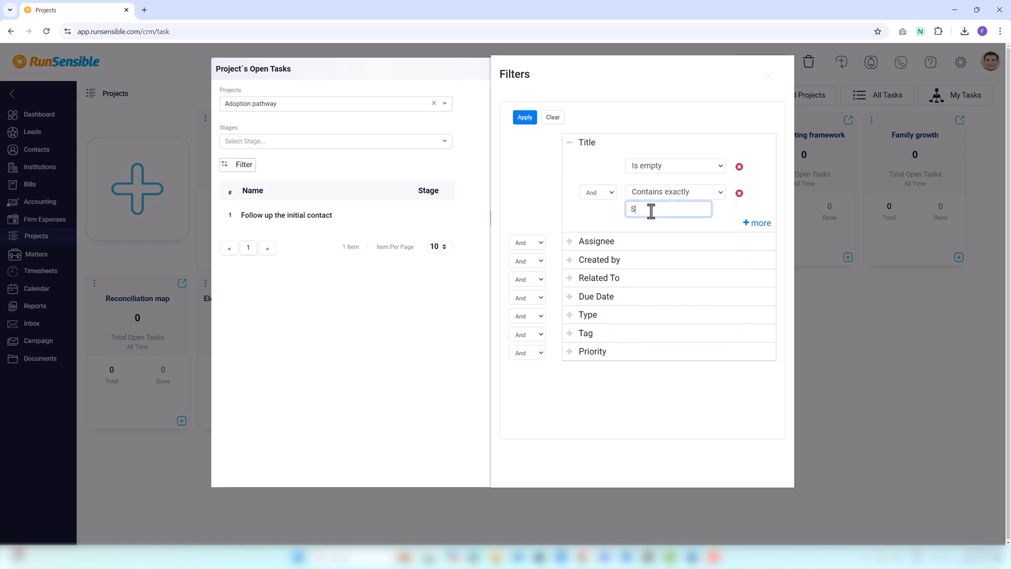
{"action": "type", "text": "ara"}
Keep And as the connector of the second Title condition, and remove that condition from the Title filter.
{"action": "left_click", "coordinate": [611, 191]}
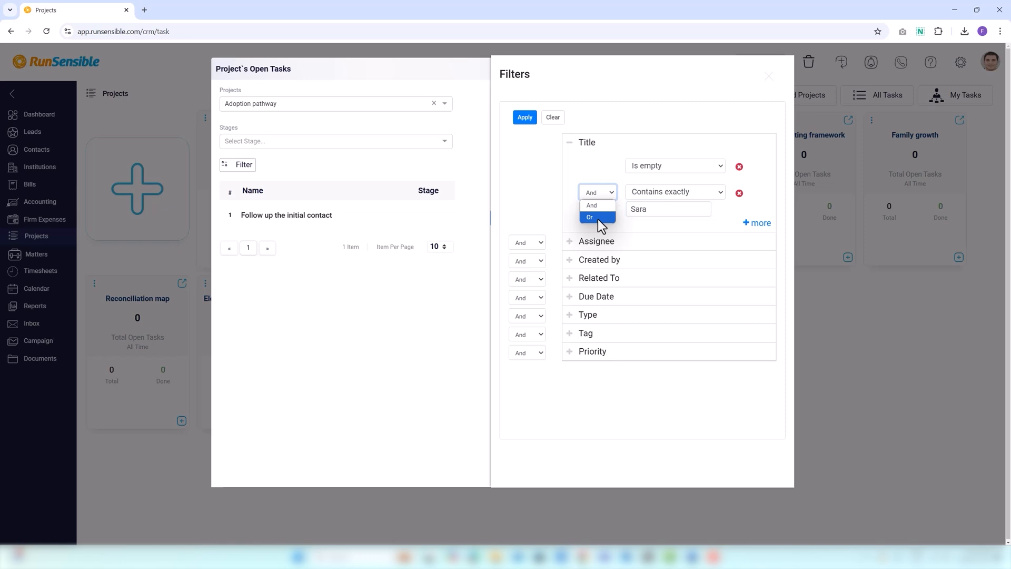
{"action": "left_click", "coordinate": [598, 206]}
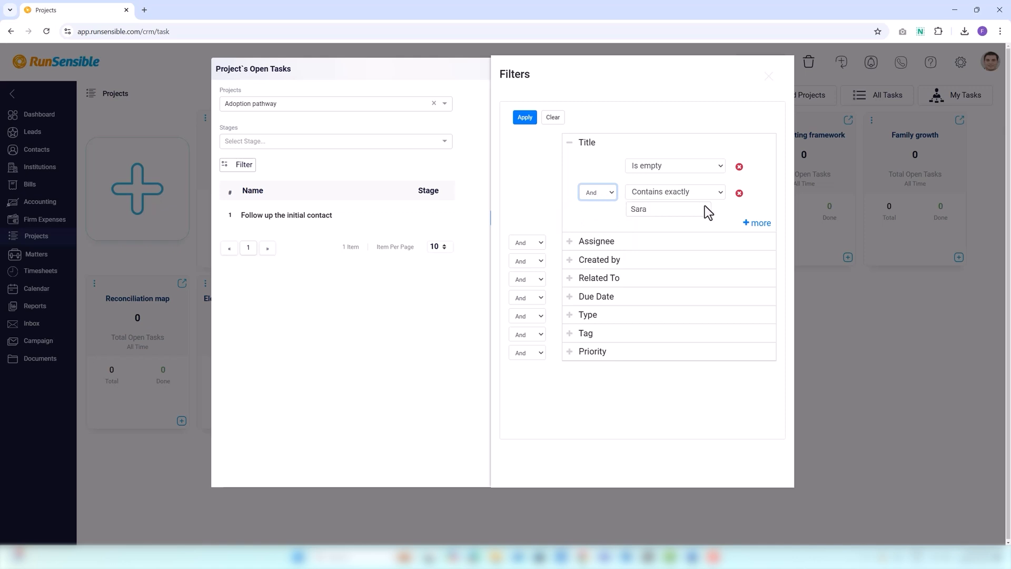
{"action": "left_click", "coordinate": [739, 194]}
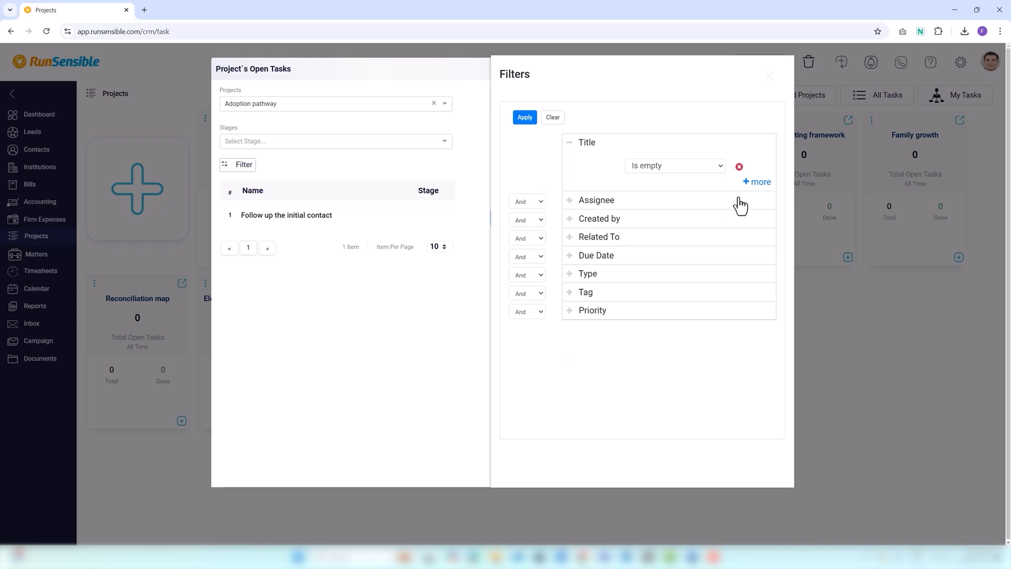
{"action": "left_click", "coordinate": [569, 143]}
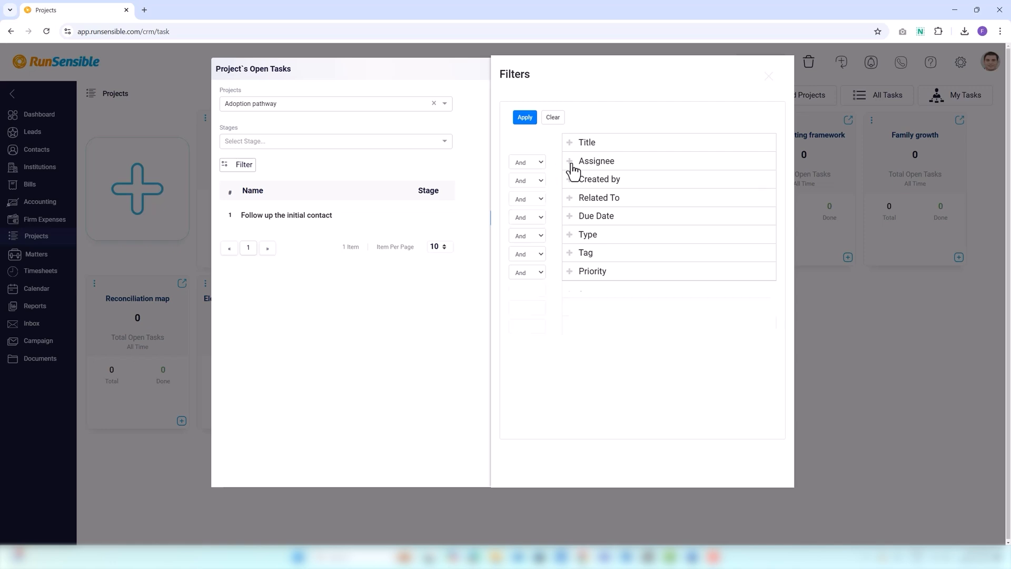
Review the Assignee filter's fields and connector options, keeping And, and apply the filters.
{"action": "left_click", "coordinate": [570, 163]}
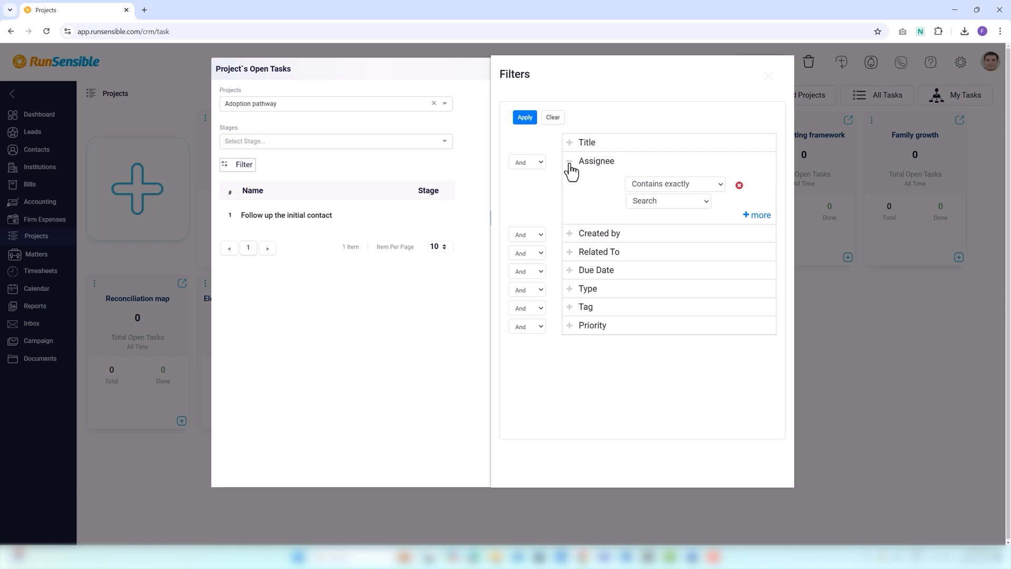
{"action": "left_click", "coordinate": [541, 163]}
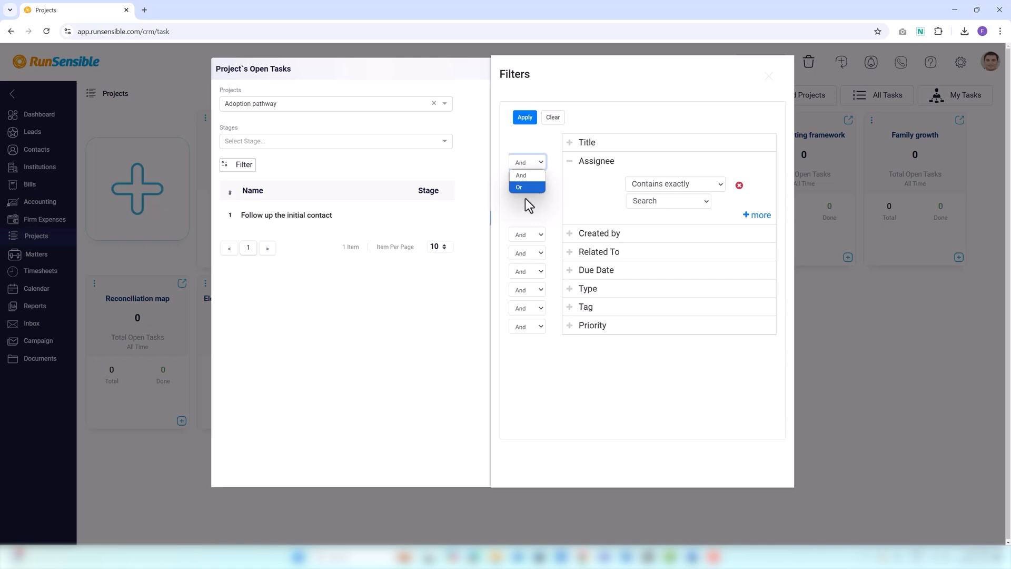
{"action": "left_click", "coordinate": [525, 199]}
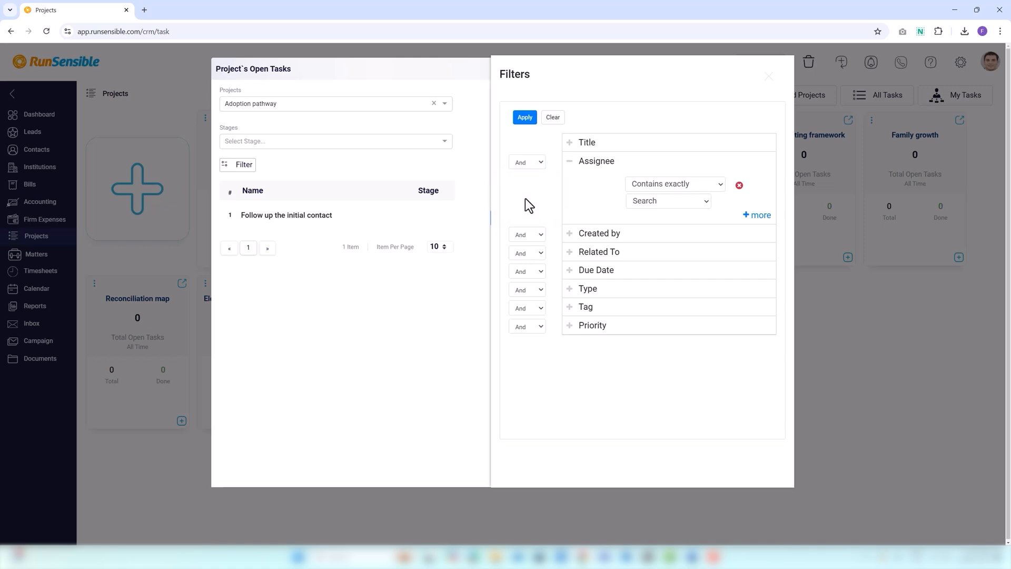
{"action": "left_click", "coordinate": [570, 163]}
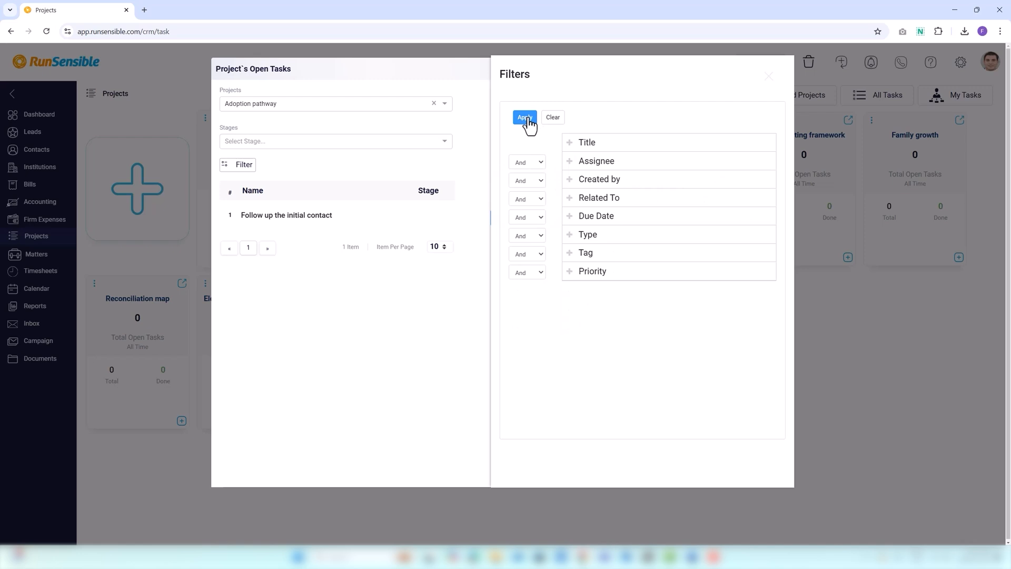
{"action": "left_click", "coordinate": [526, 120]}
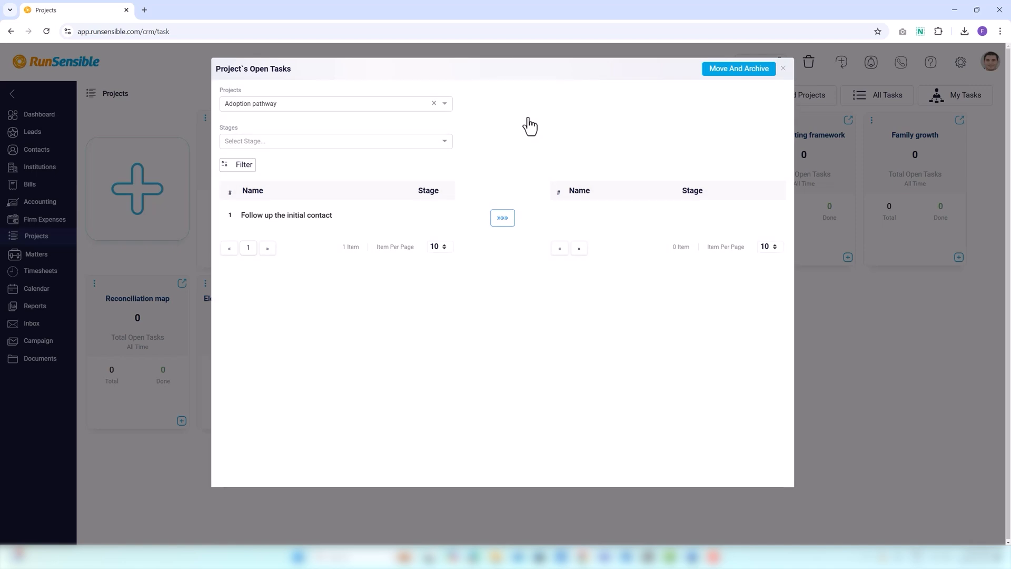
Clear the open-task filters, apply the cleared state, and close the move dialog without moving any tasks.
{"action": "left_click", "coordinate": [247, 169]}
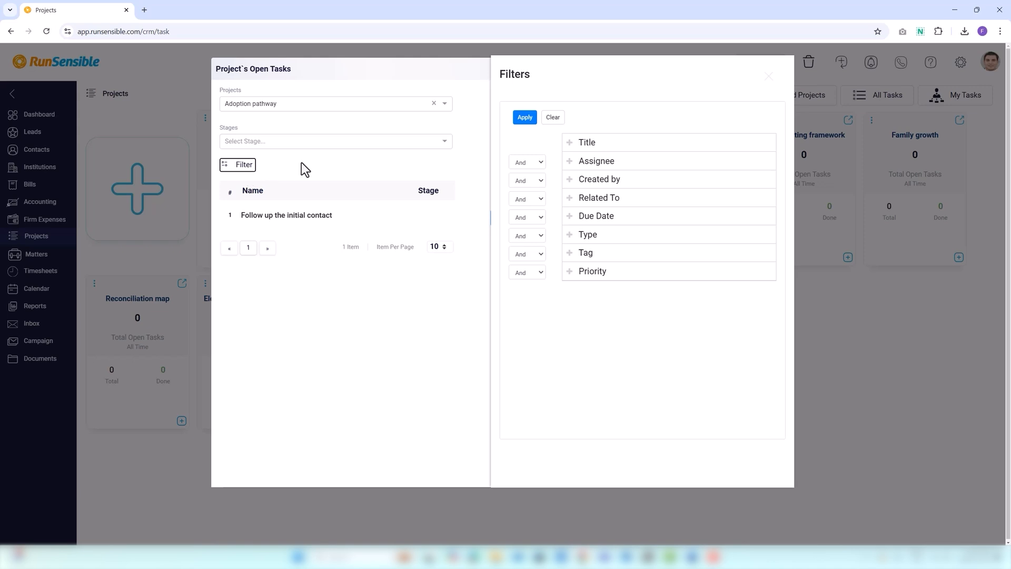
{"action": "left_click", "coordinate": [550, 121]}
{"action": "left_click", "coordinate": [524, 117]}
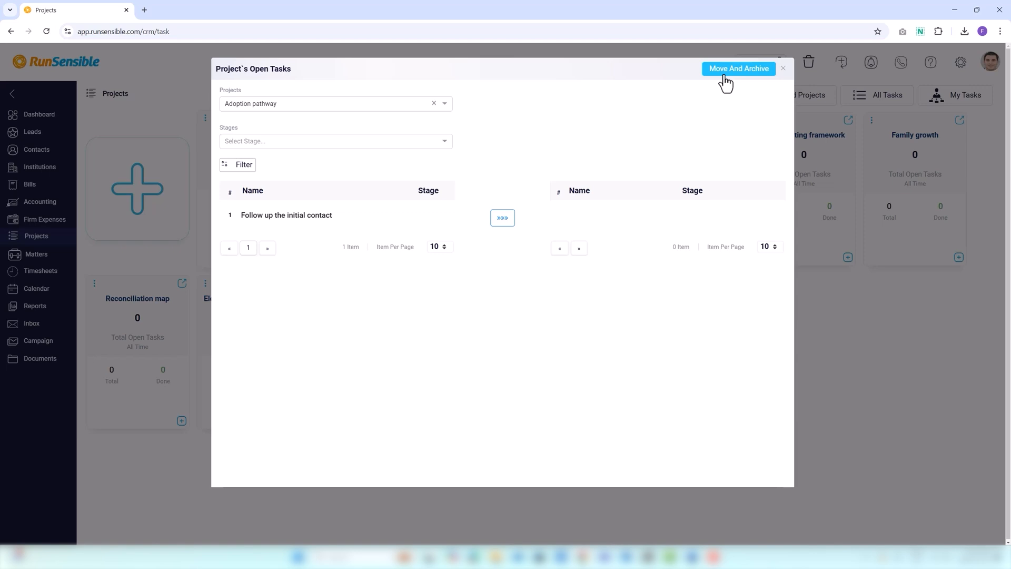
{"action": "left_click", "coordinate": [783, 68]}
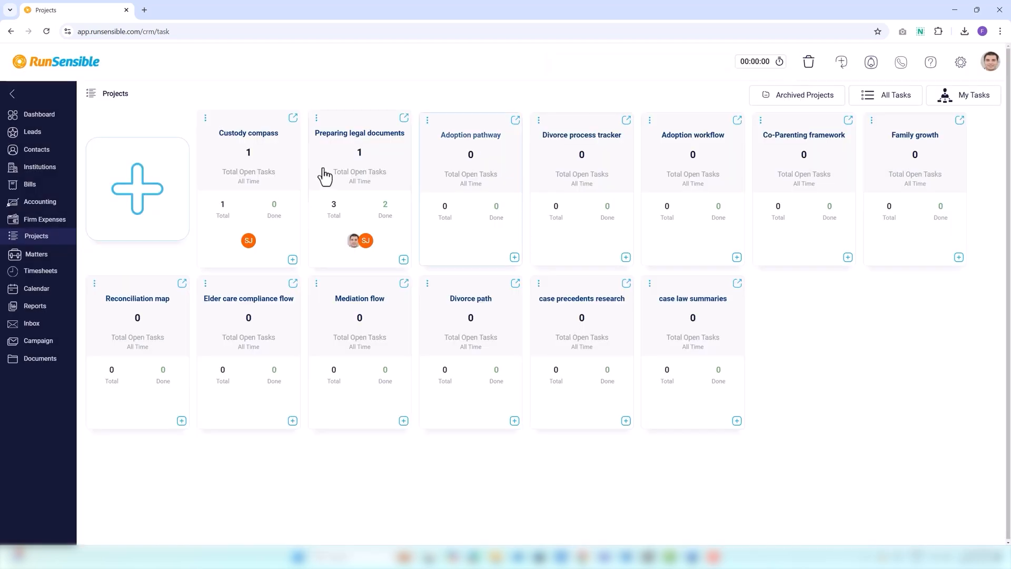
View the form for moving Custody compass open tasks to a new project and close it without moving anything.
{"action": "left_click", "coordinate": [205, 118]}
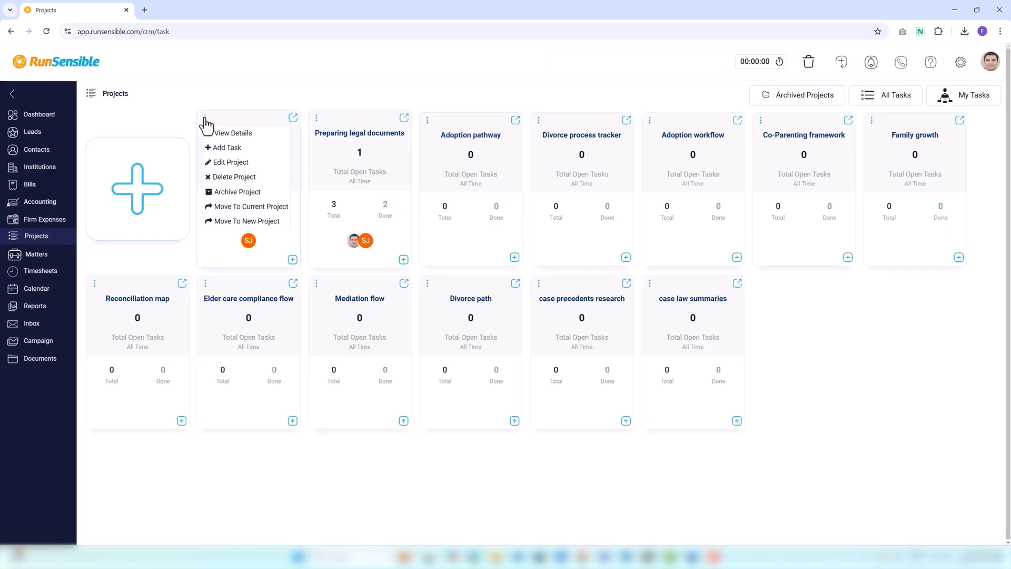
{"action": "left_click", "coordinate": [231, 222]}
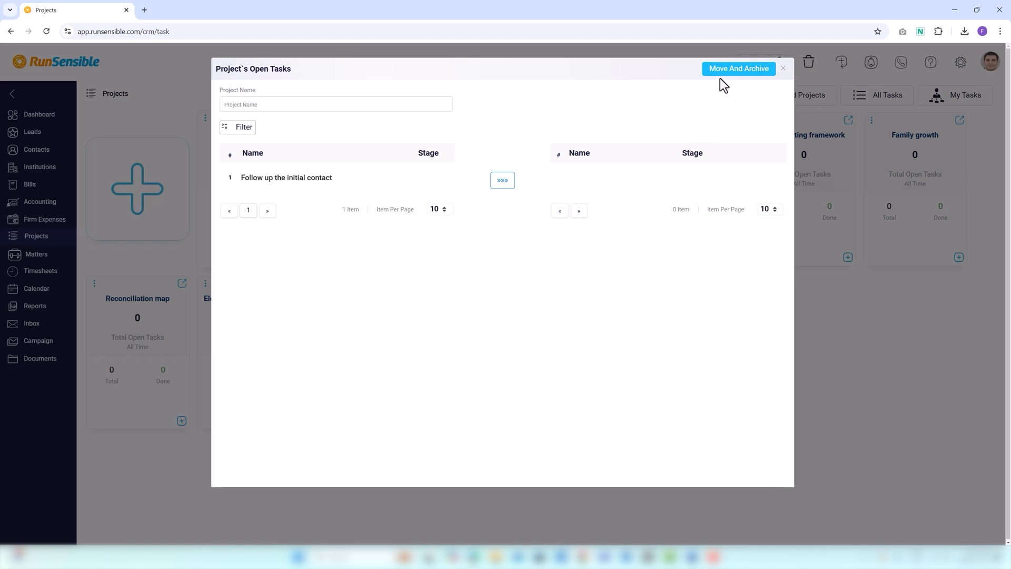
{"action": "left_click", "coordinate": [780, 74]}
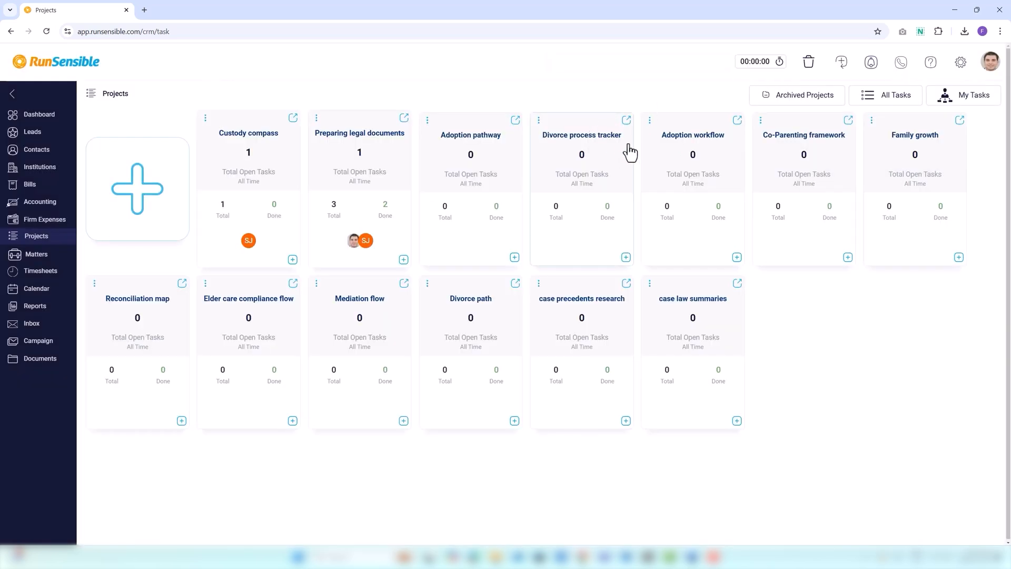
Create a new task in the Preparing legal documents project titled "do some researches and find related case laws".
{"action": "left_click", "coordinate": [330, 179]}
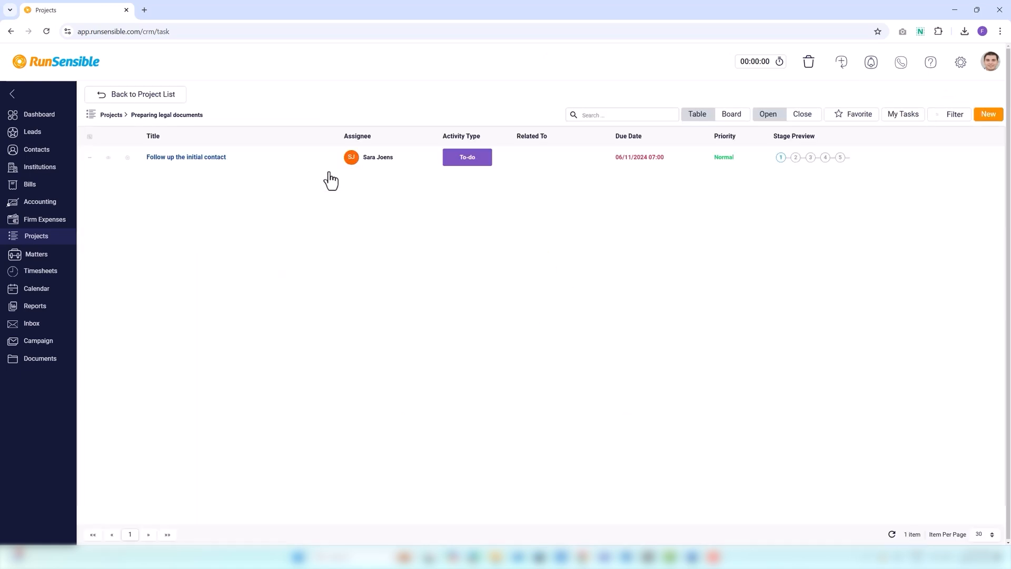
{"action": "left_click", "coordinate": [983, 116]}
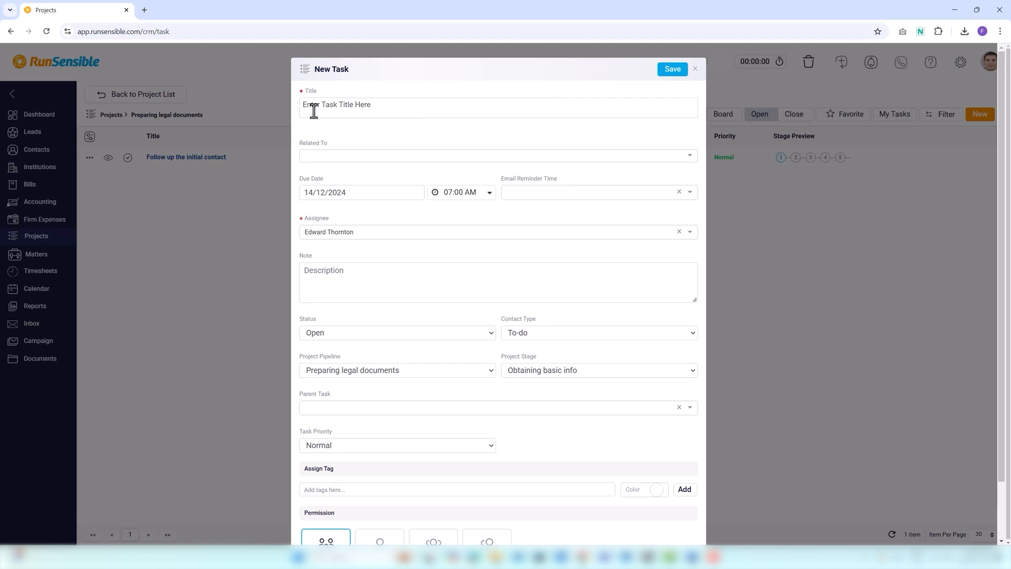
{"action": "type", "text": "do some researches and find related case laws"}
Relate the new task to the contact matching the entered first name, and set its due date to 10/12/2024.
{"action": "left_click", "coordinate": [323, 155]}
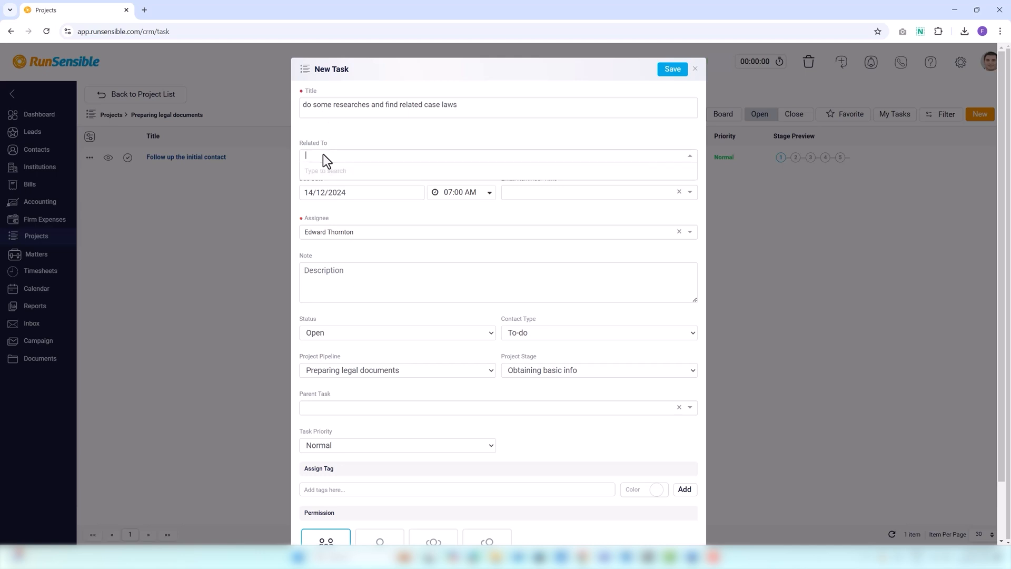
{"action": "type", "text": "Edward"}
{"action": "left_click", "coordinate": [335, 174]}
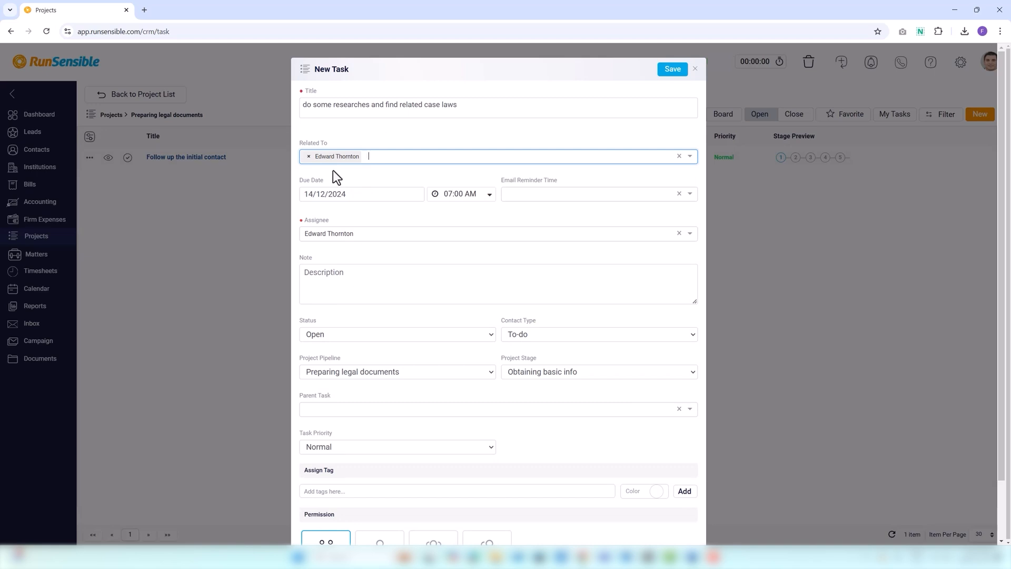
{"action": "left_click", "coordinate": [303, 197]}
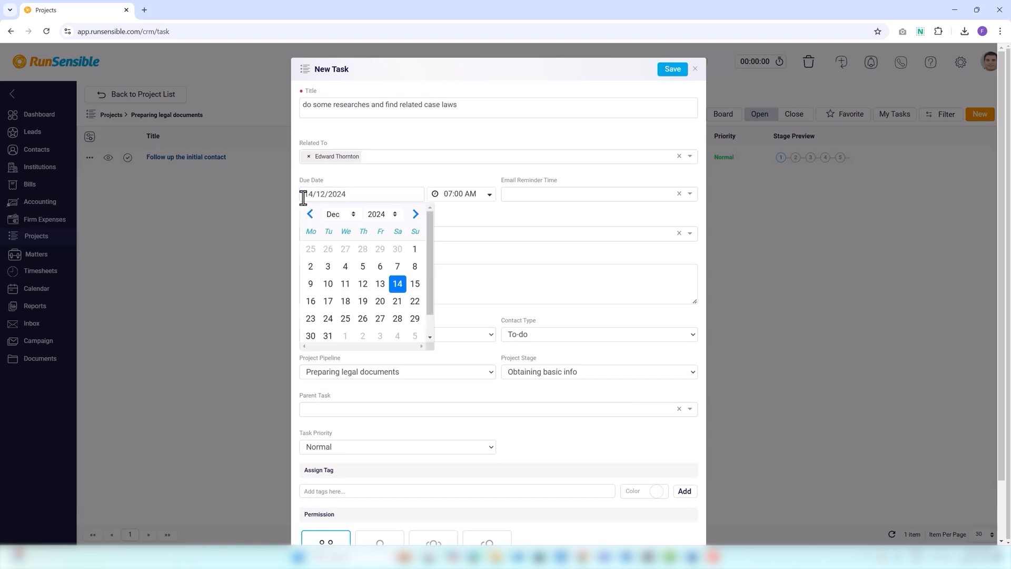
{"action": "left_click", "coordinate": [333, 289]}
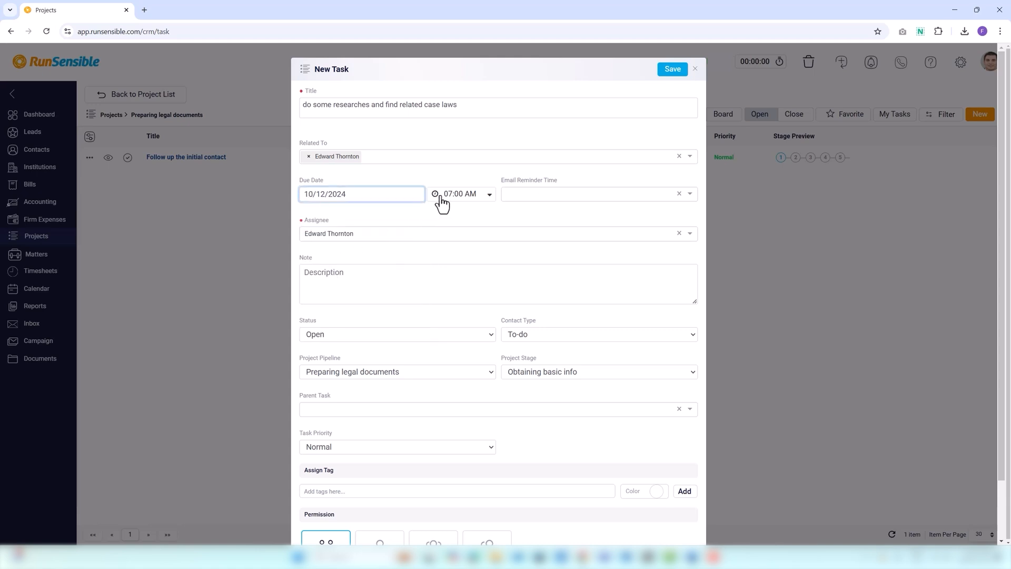
Set the task's email reminder to 1 Hour Before and assign the task to the second listed user.
{"action": "left_click", "coordinate": [509, 194]}
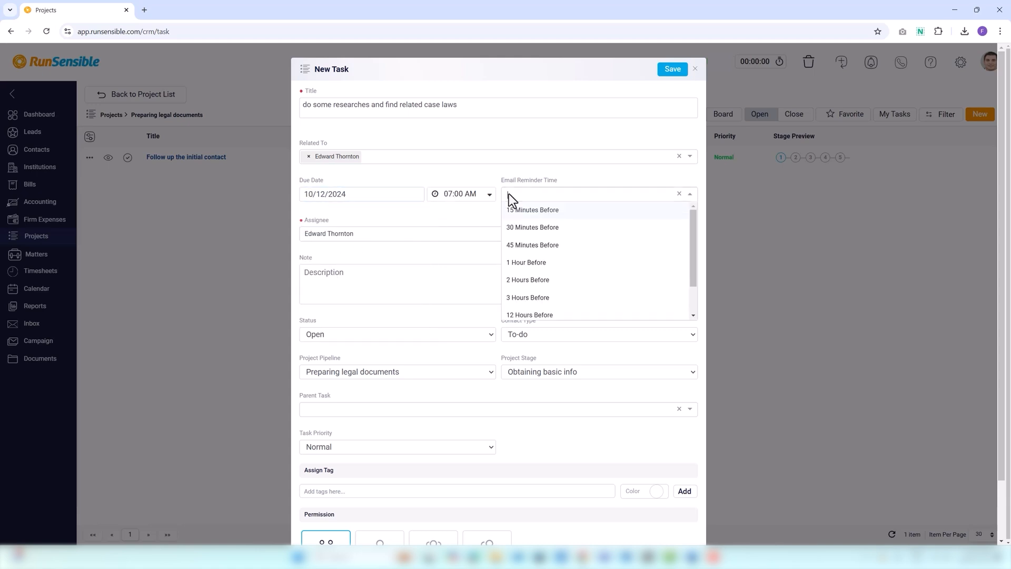
{"action": "left_click", "coordinate": [525, 263]}
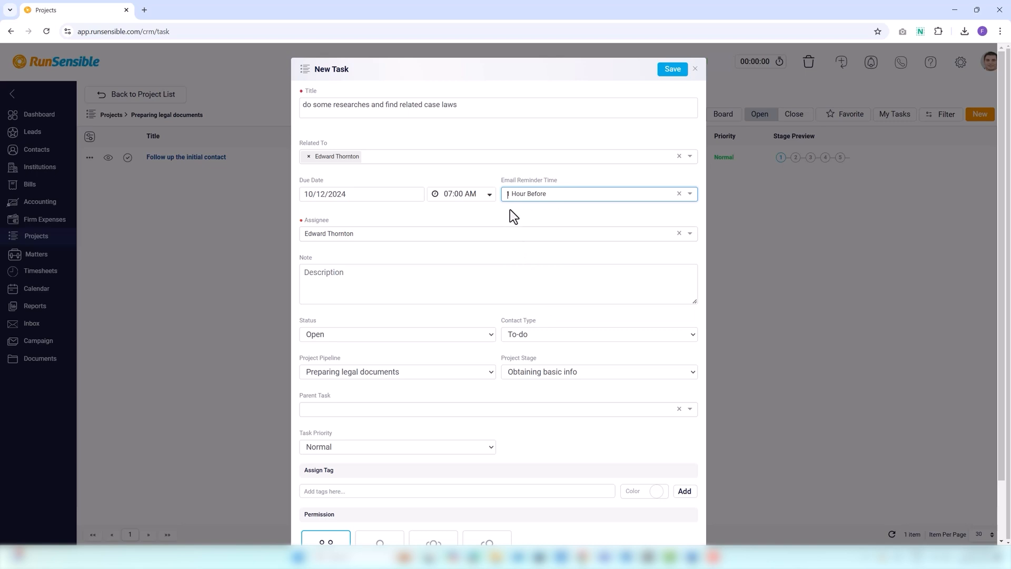
{"action": "left_click", "coordinate": [319, 240]}
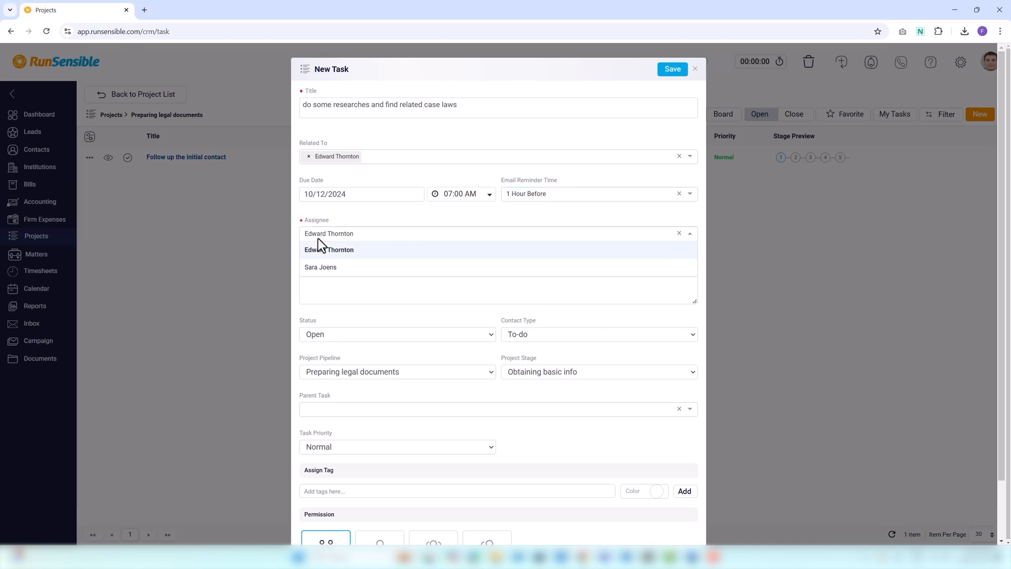
{"action": "left_click", "coordinate": [319, 266]}
Add the note "check all the related websites" to the new task.
{"action": "left_click", "coordinate": [323, 281]}
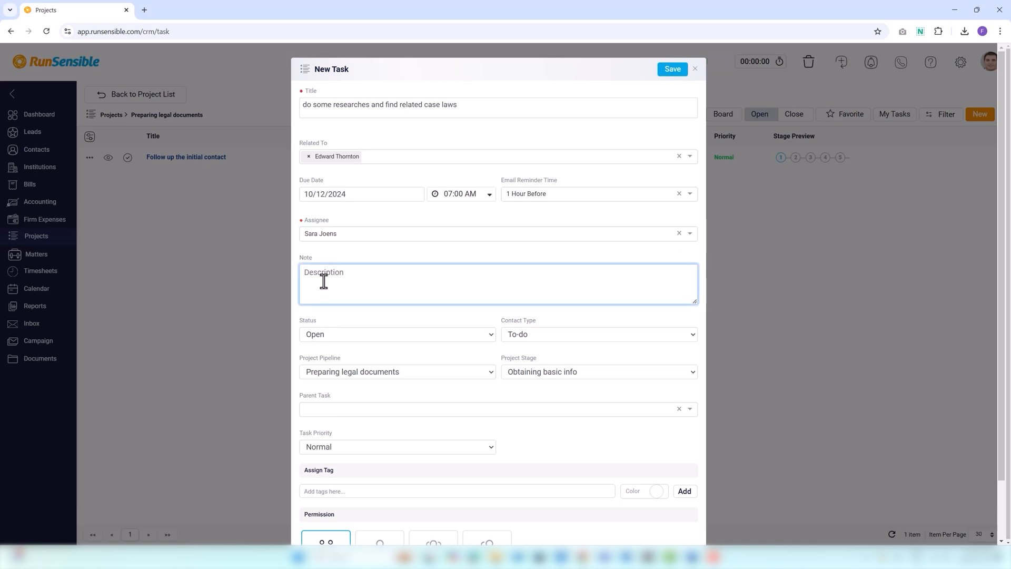
{"action": "type", "text": "check all the related websites"}
Choose Open as the task's status and To-do as its contact type.
{"action": "left_click", "coordinate": [327, 336]}
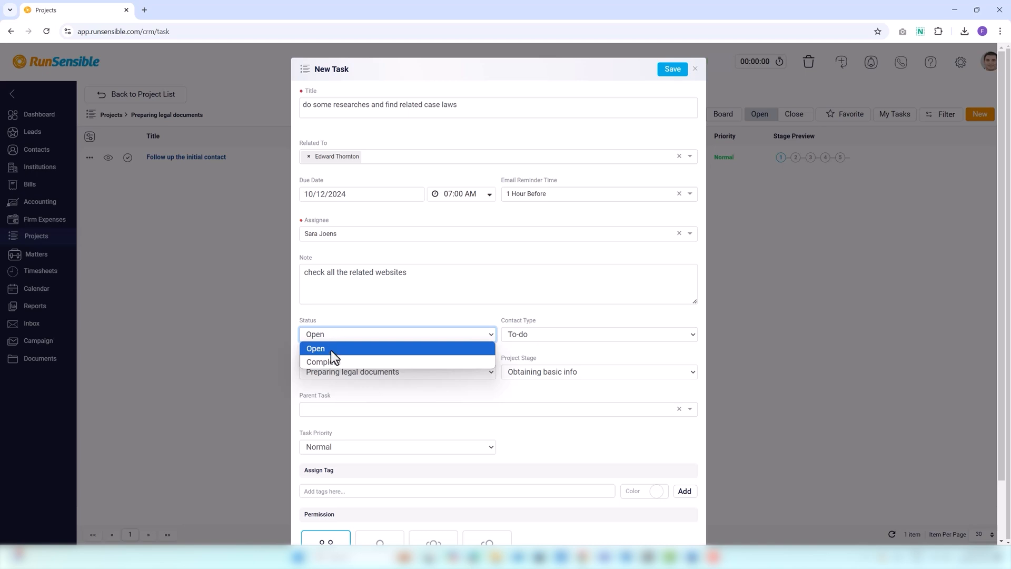
{"action": "left_click", "coordinate": [330, 349]}
{"action": "left_click", "coordinate": [526, 336]}
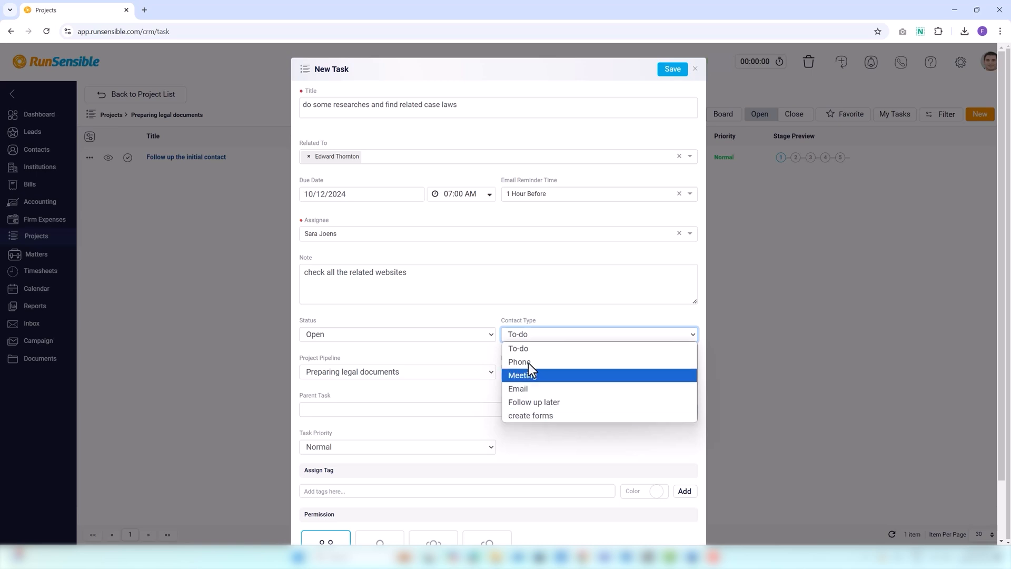
{"action": "left_click", "coordinate": [531, 348]}
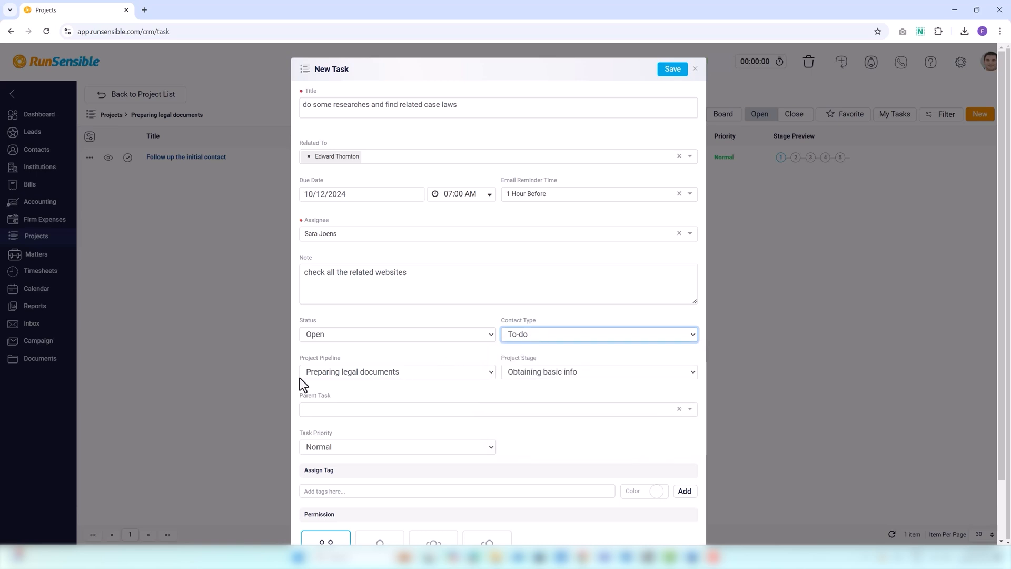
Set the task's project pipeline to Divorce process tracker and its project stage to New.
{"action": "left_click", "coordinate": [313, 377]}
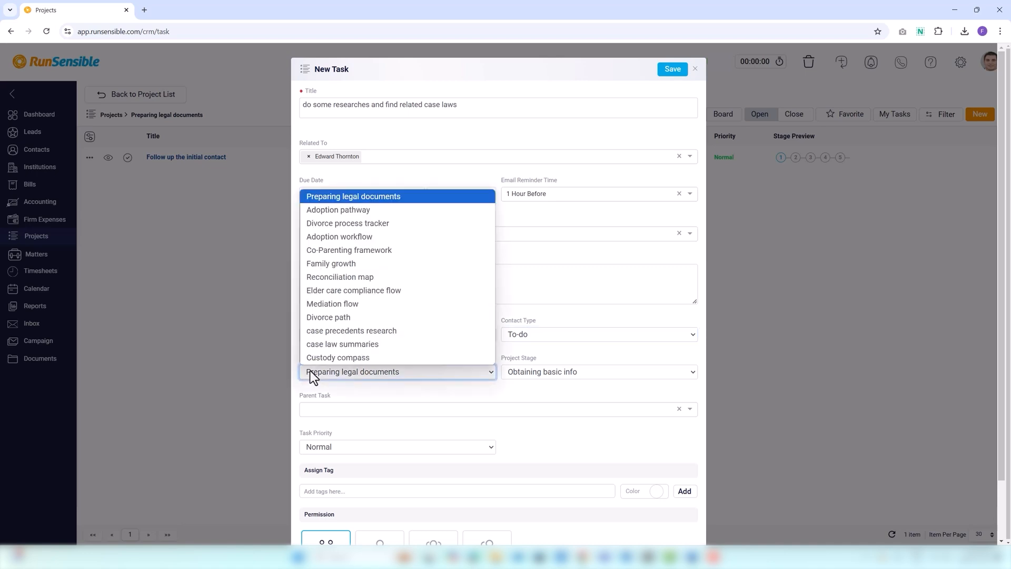
{"action": "left_click", "coordinate": [353, 223]}
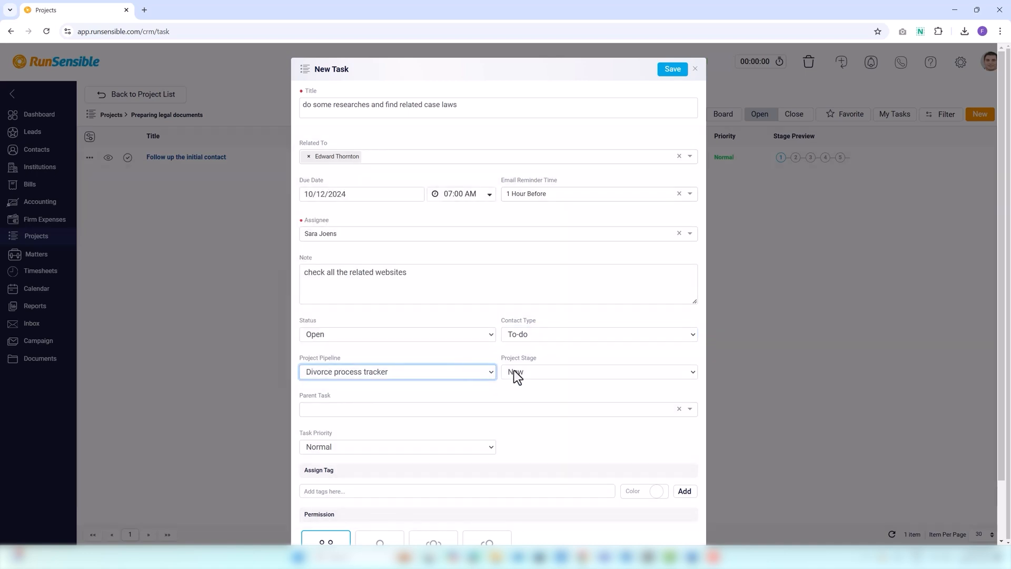
{"action": "left_click", "coordinate": [514, 371]}
{"action": "left_click", "coordinate": [514, 386]}
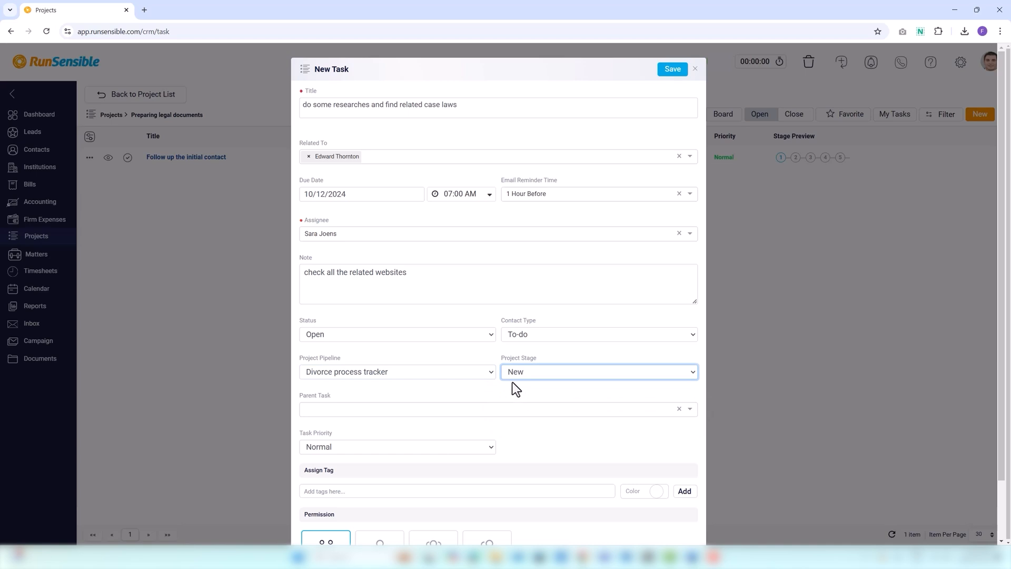
Check the available parent tasks without choosing one, and set the task priority to Low.
{"action": "left_click", "coordinate": [324, 415]}
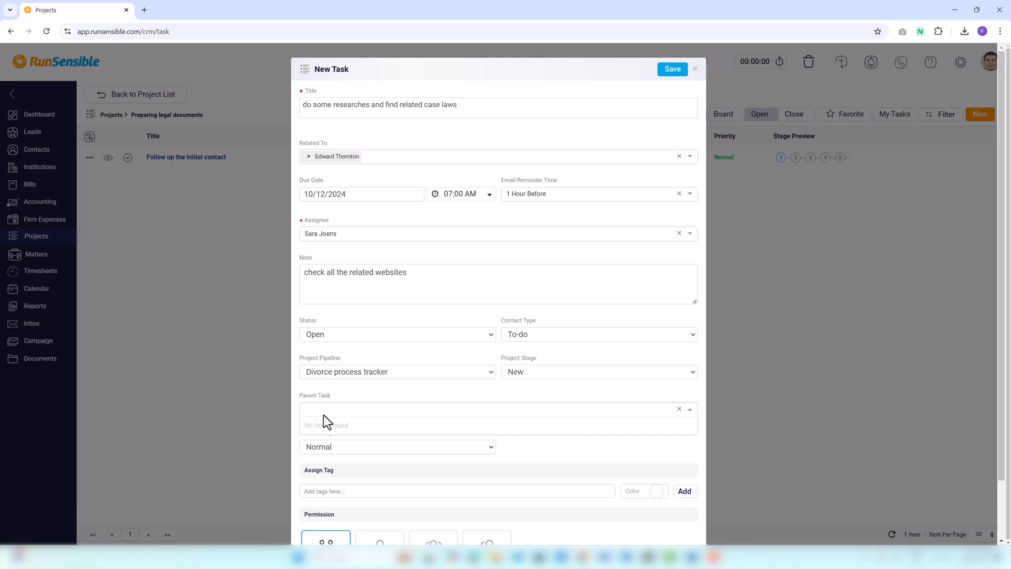
{"action": "left_click", "coordinate": [345, 444]}
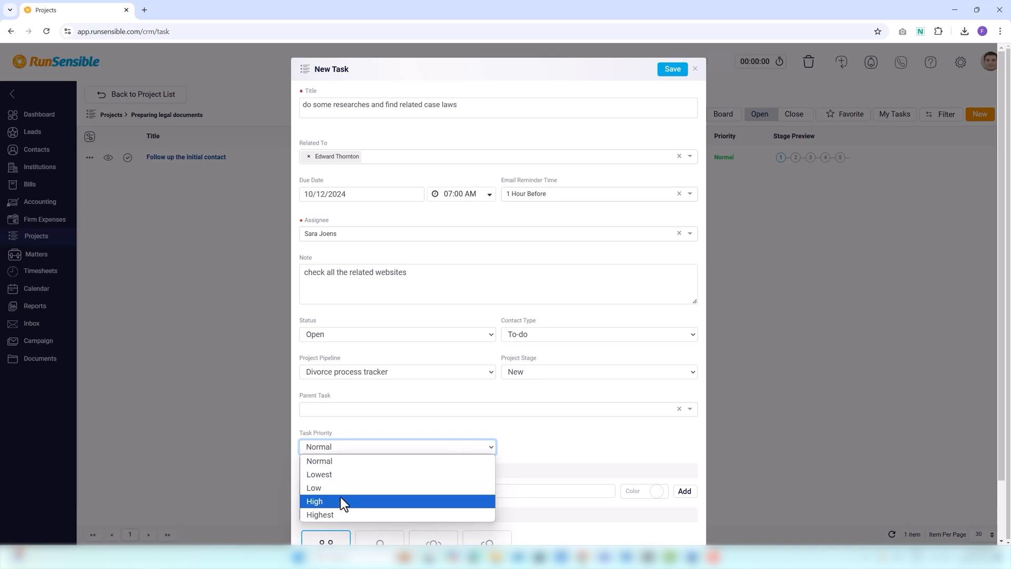
{"action": "left_click", "coordinate": [484, 485]}
Add a tag named "new case" with a dark colour to the task.
{"action": "scroll", "coordinate": [349, 490], "scroll_direction": "down", "scroll_amount": 1}
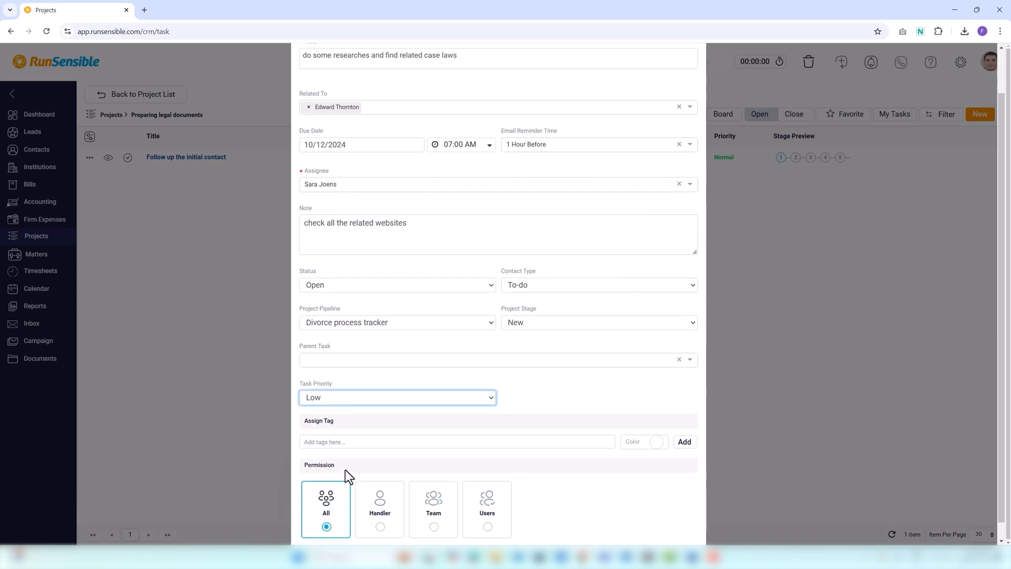
{"action": "left_click", "coordinate": [347, 443]}
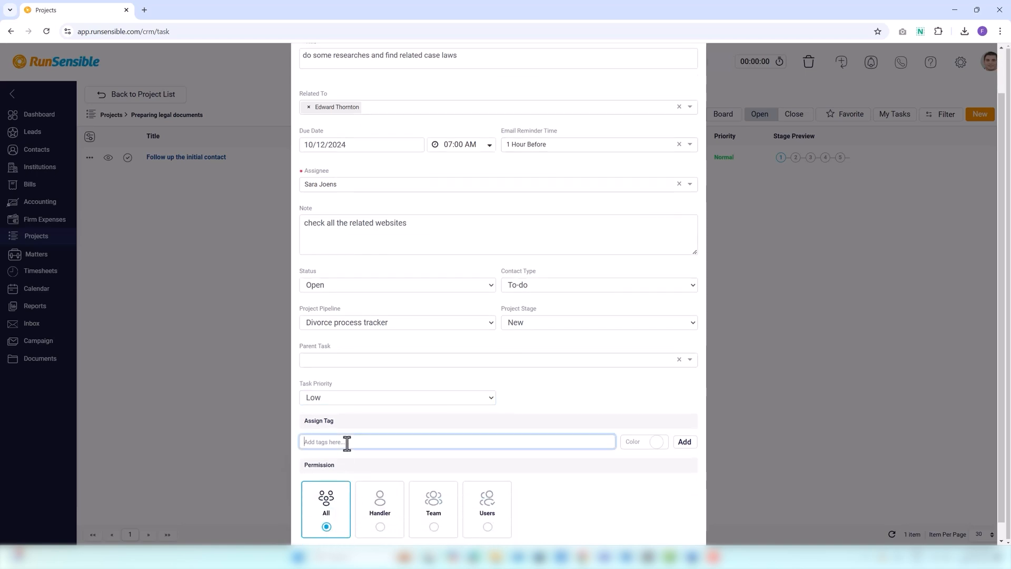
{"action": "type", "text": "new case"}
{"action": "left_click", "coordinate": [656, 441]}
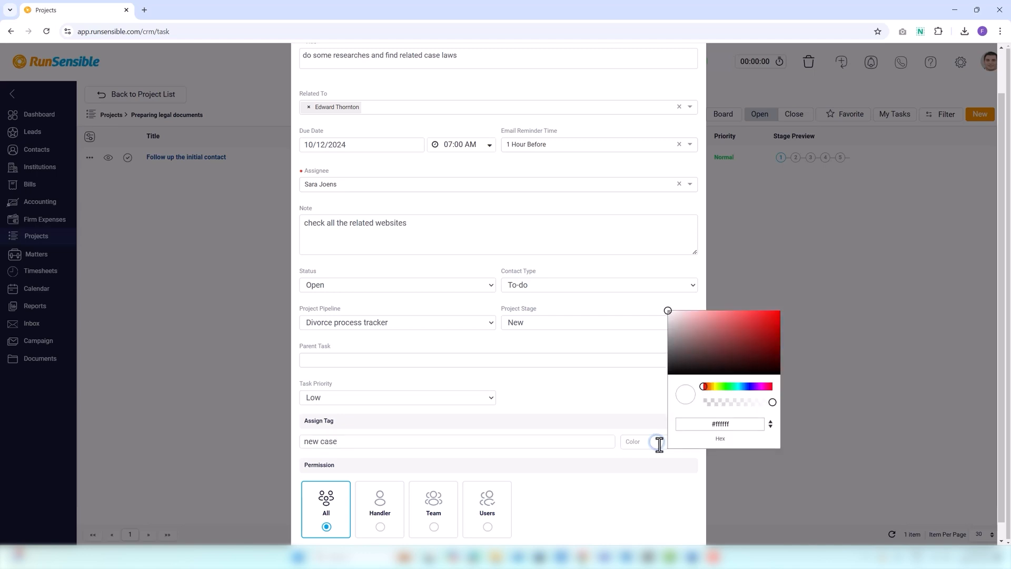
{"action": "left_click", "coordinate": [668, 465]}
{"action": "left_click", "coordinate": [683, 445]}
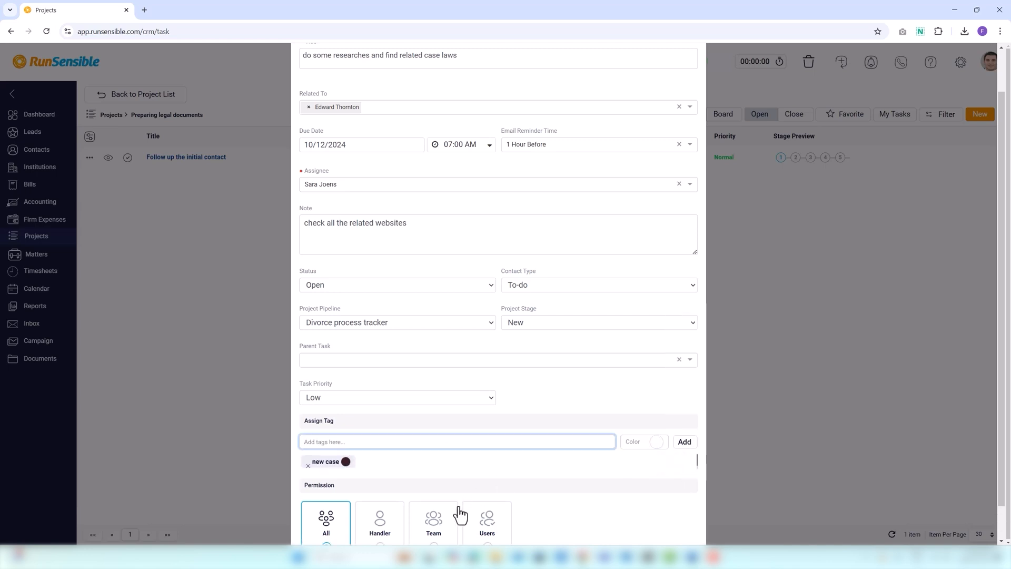
Set the task's permission to Handler and view the assignee choices without changing the assignee.
{"action": "scroll", "coordinate": [377, 482], "scroll_direction": "down", "scroll_amount": 1}
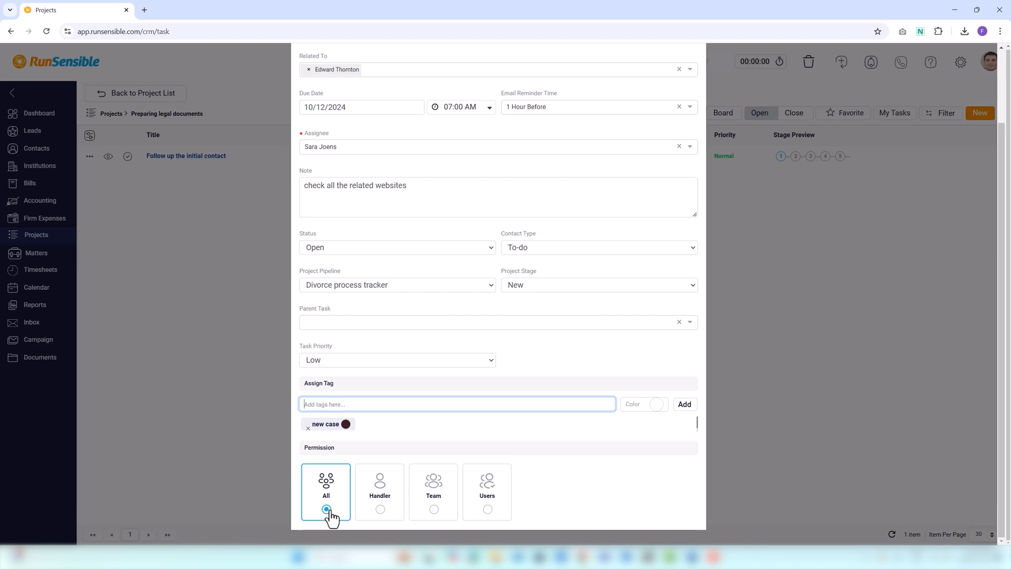
{"action": "left_click", "coordinate": [380, 509]}
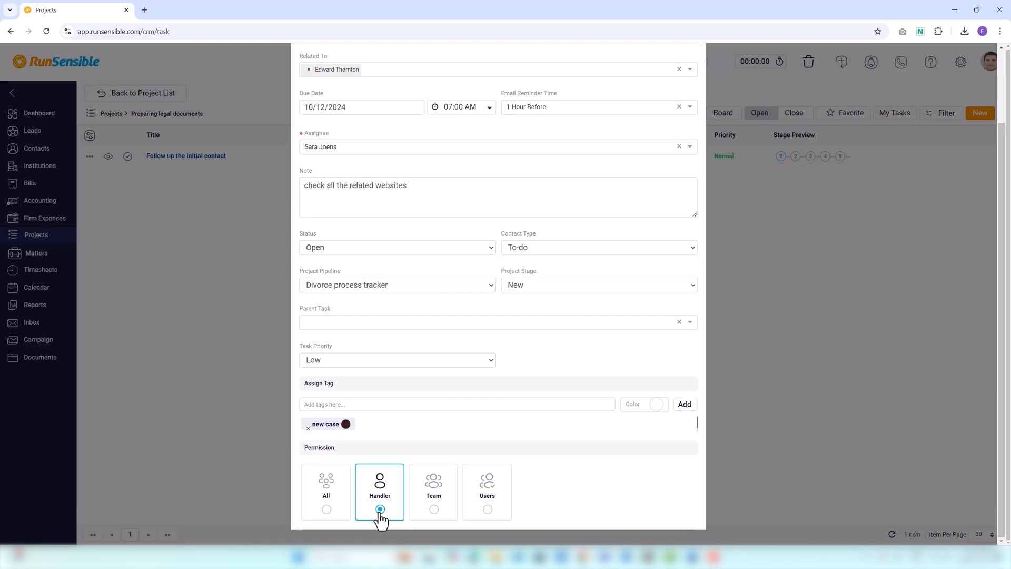
{"action": "scroll", "coordinate": [454, 384], "scroll_direction": "up", "scroll_amount": 2}
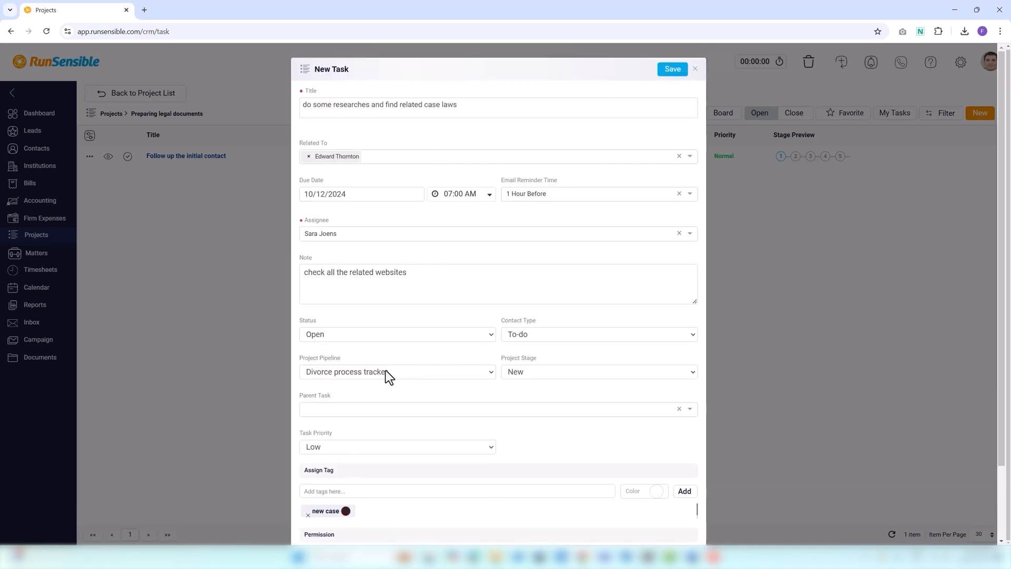
{"action": "left_click", "coordinate": [359, 235]}
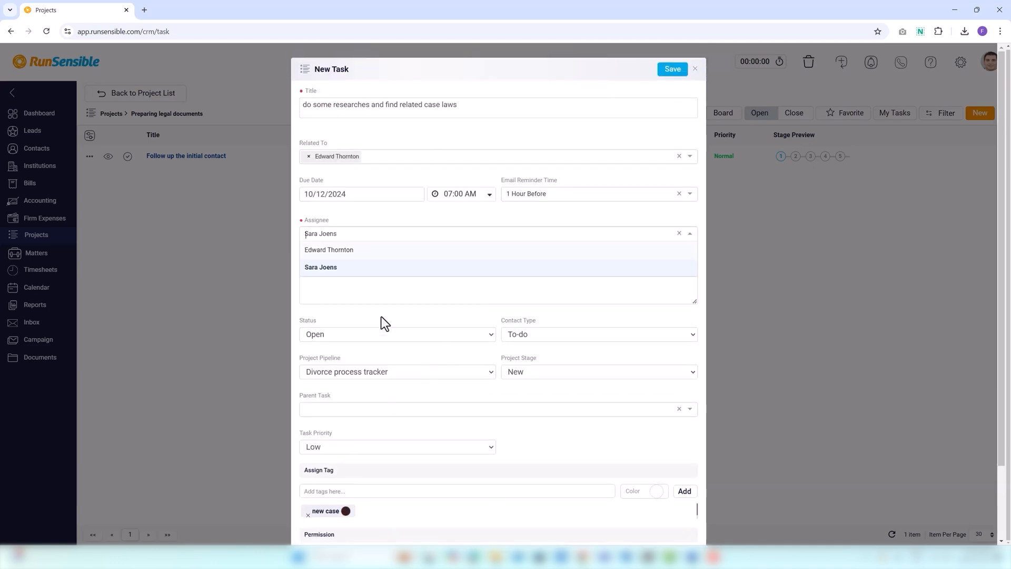
{"action": "scroll", "coordinate": [455, 532], "scroll_direction": "down", "scroll_amount": 2}
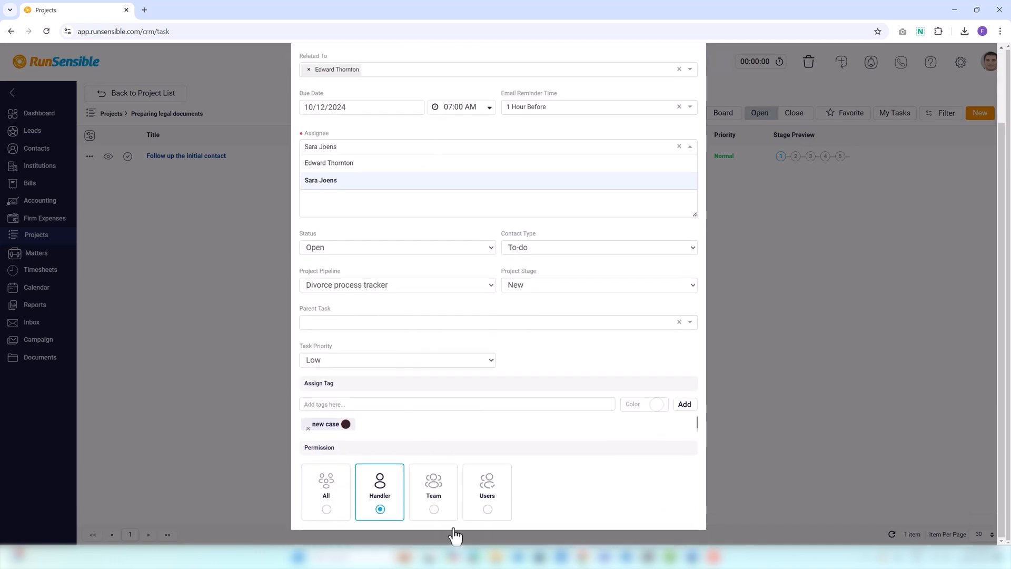
Set the task's permission to Team and choose the Legal Advisors team.
{"action": "left_click", "coordinate": [433, 509]}
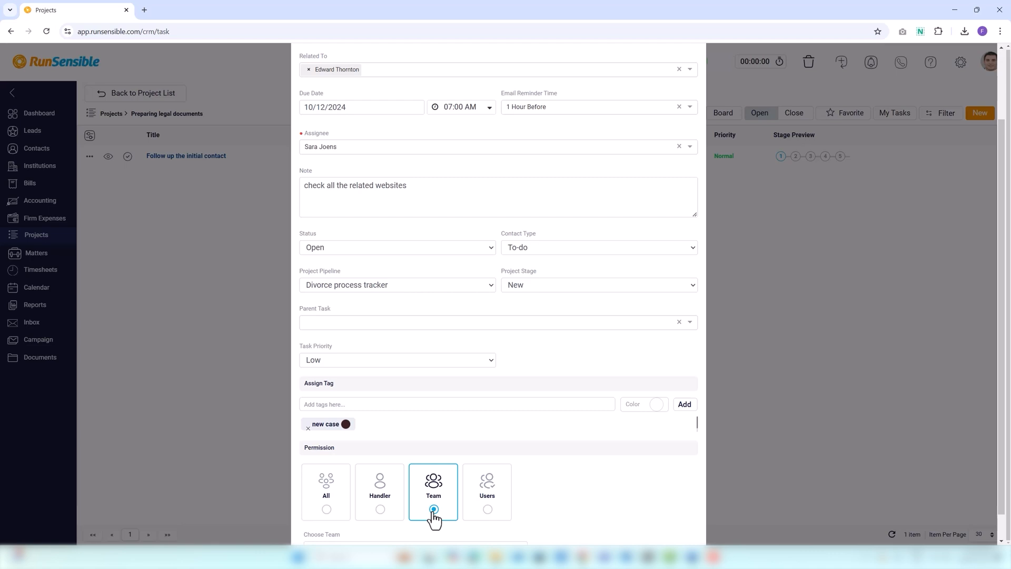
{"action": "scroll", "coordinate": [428, 511], "scroll_direction": "down", "scroll_amount": 1}
{"action": "left_click", "coordinate": [414, 521]}
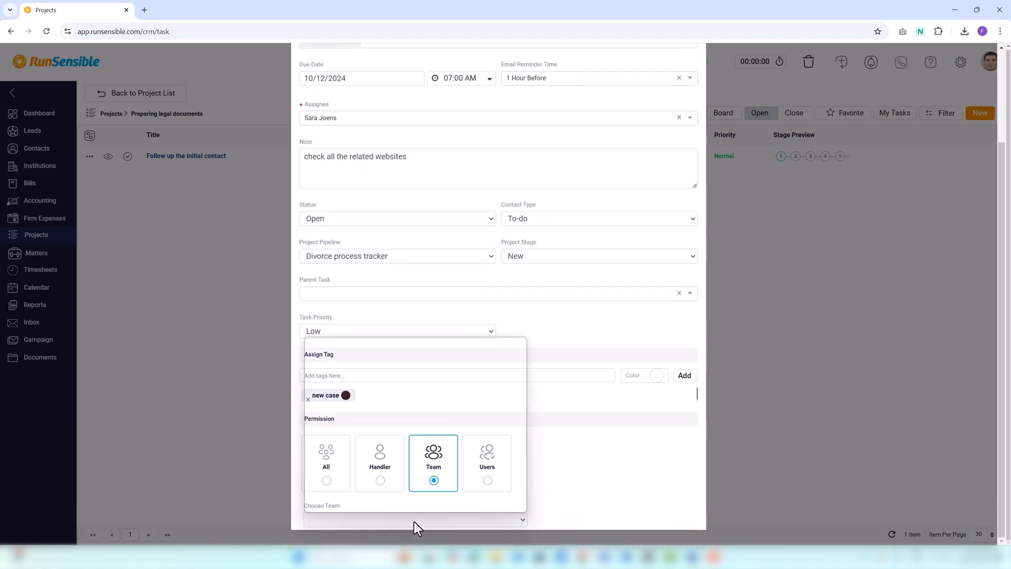
{"action": "left_click", "coordinate": [368, 372]}
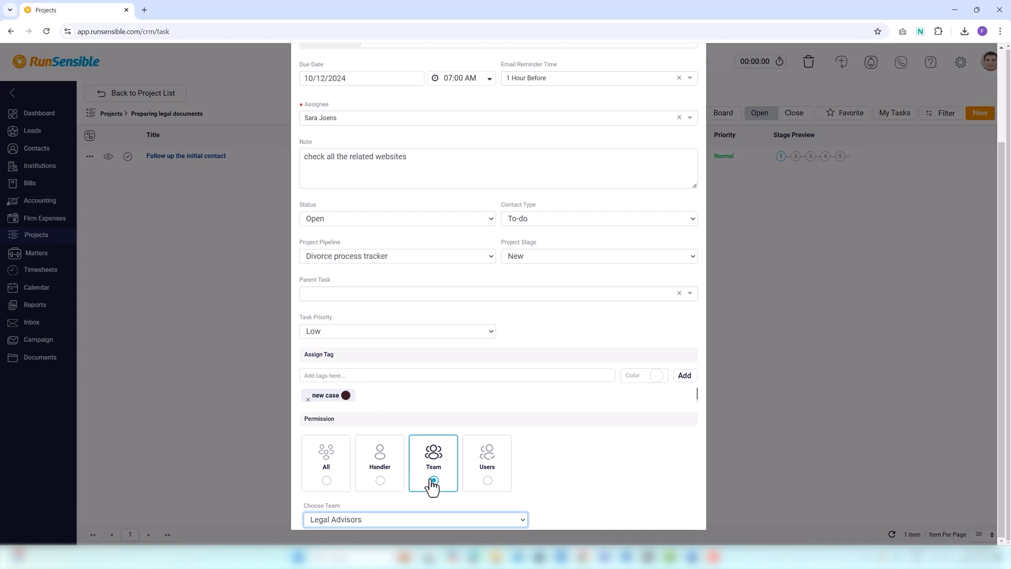
Set the task's permission to Users, pick the second listed user, review the user choices again, and save the task.
{"action": "left_click", "coordinate": [487, 480]}
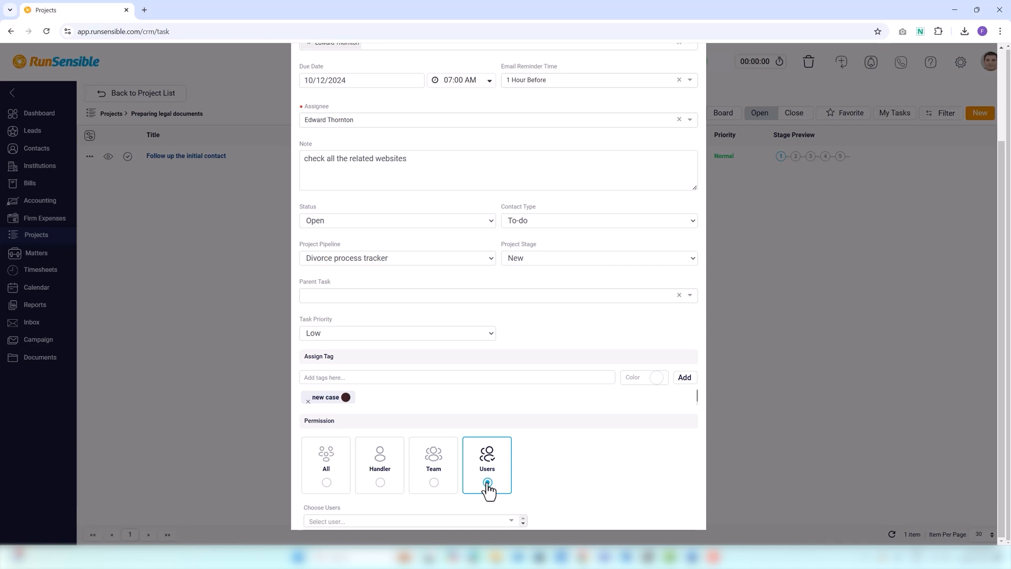
{"action": "left_click", "coordinate": [449, 521]}
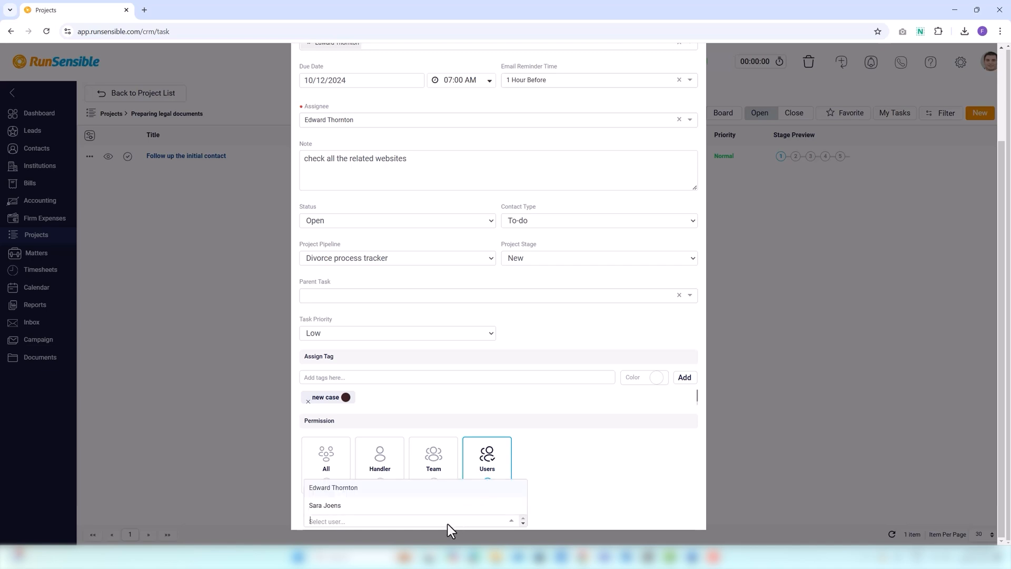
{"action": "left_click", "coordinate": [369, 507]}
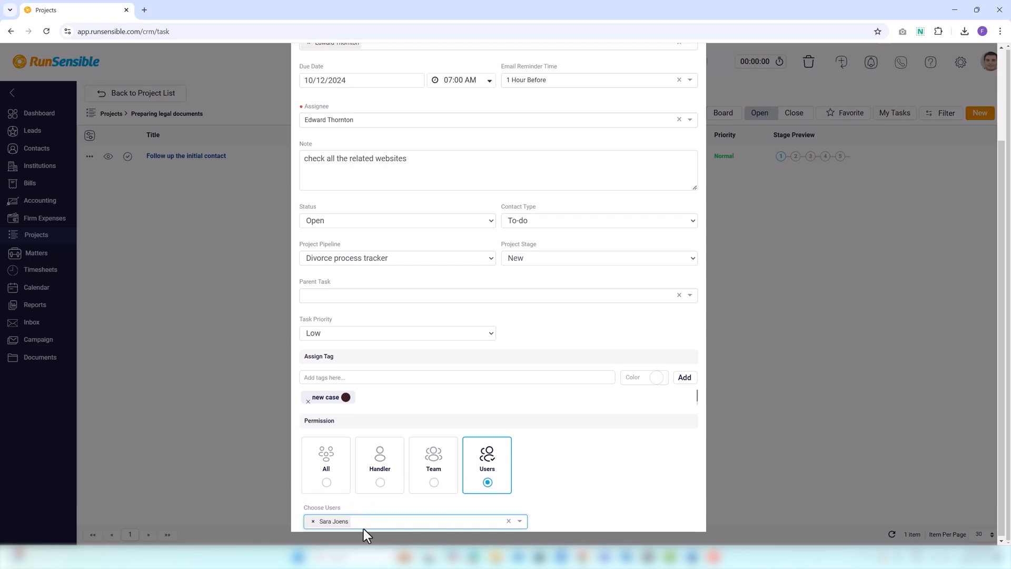
{"action": "left_click", "coordinate": [368, 522]}
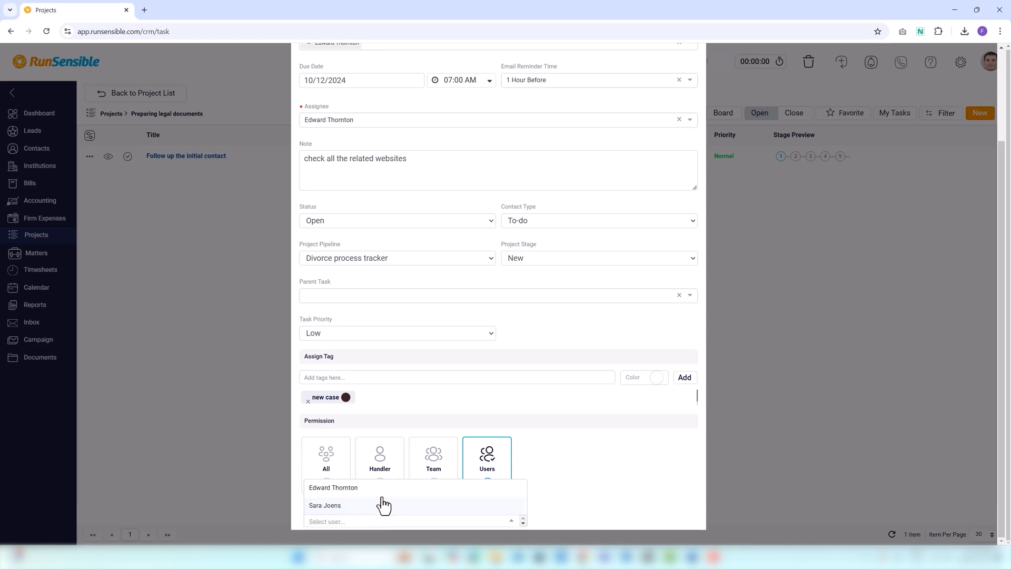
{"action": "scroll", "coordinate": [542, 419], "scroll_direction": "up", "scroll_amount": 2}
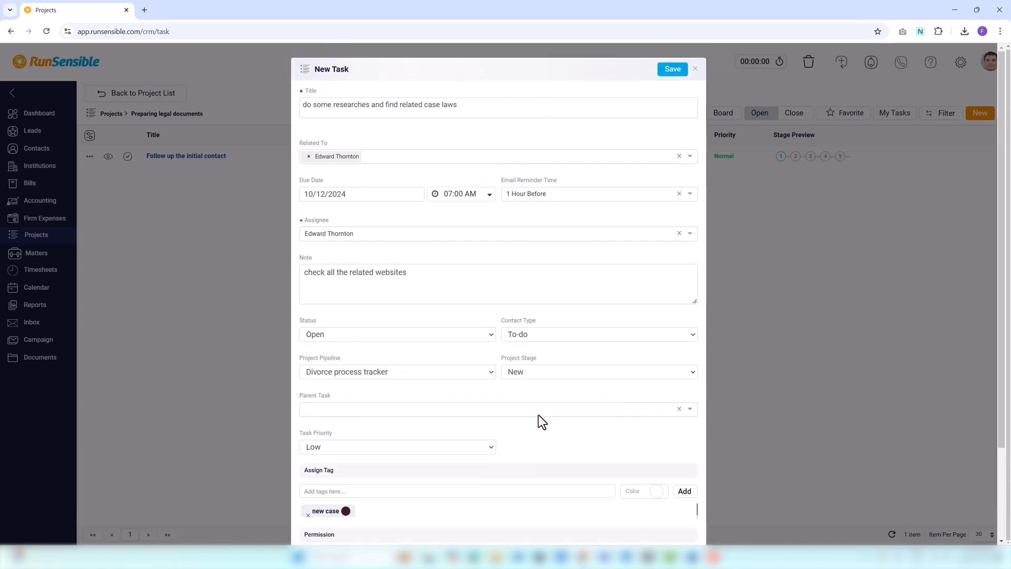
{"action": "left_click", "coordinate": [673, 70]}
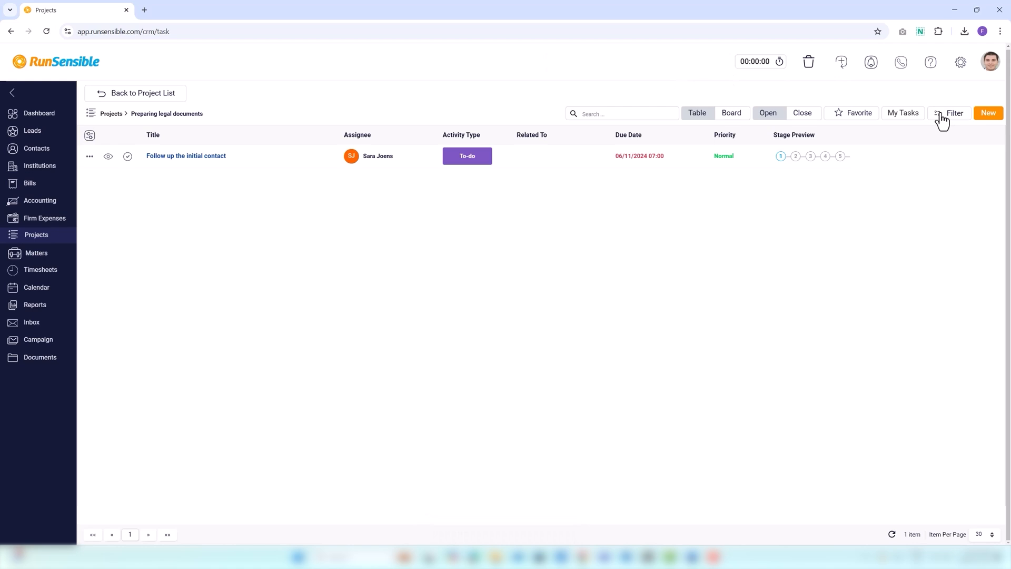
Open the task list filter and add a "Contains exactly" Title condition with the person's first name.
{"action": "left_click", "coordinate": [940, 116]}
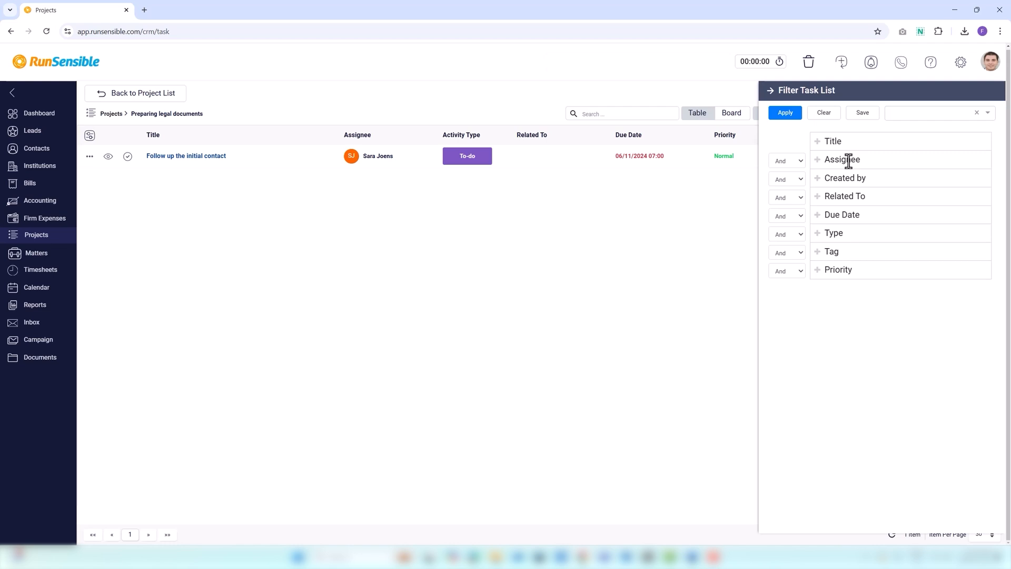
{"action": "left_click", "coordinate": [819, 147]}
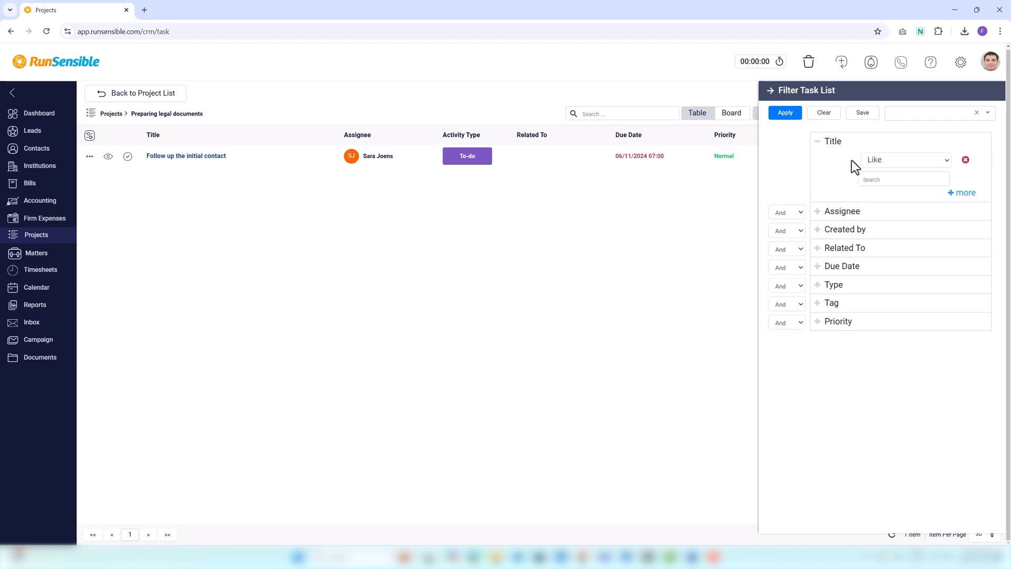
{"action": "left_click", "coordinate": [883, 159]}
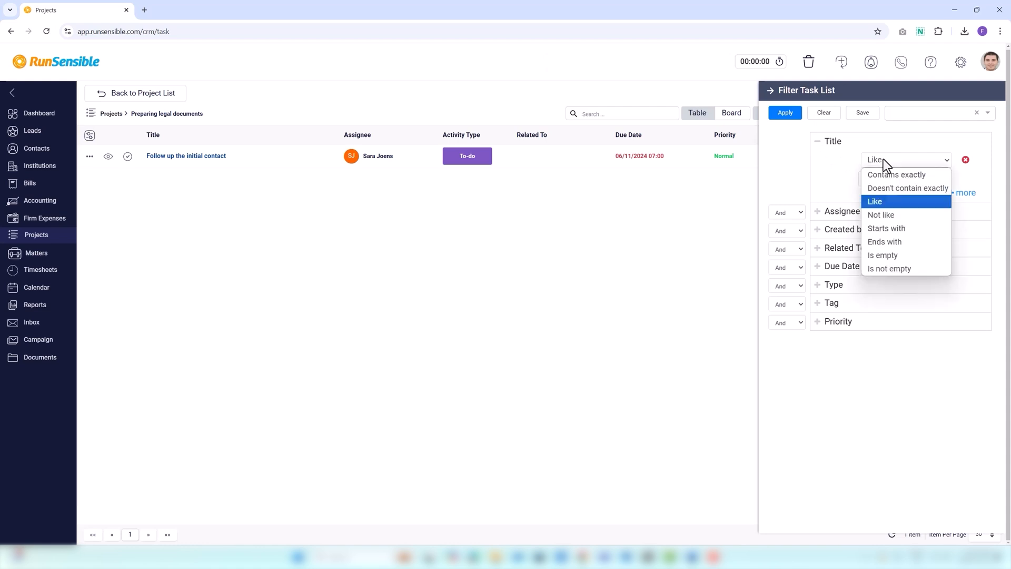
{"action": "left_click", "coordinate": [882, 257]}
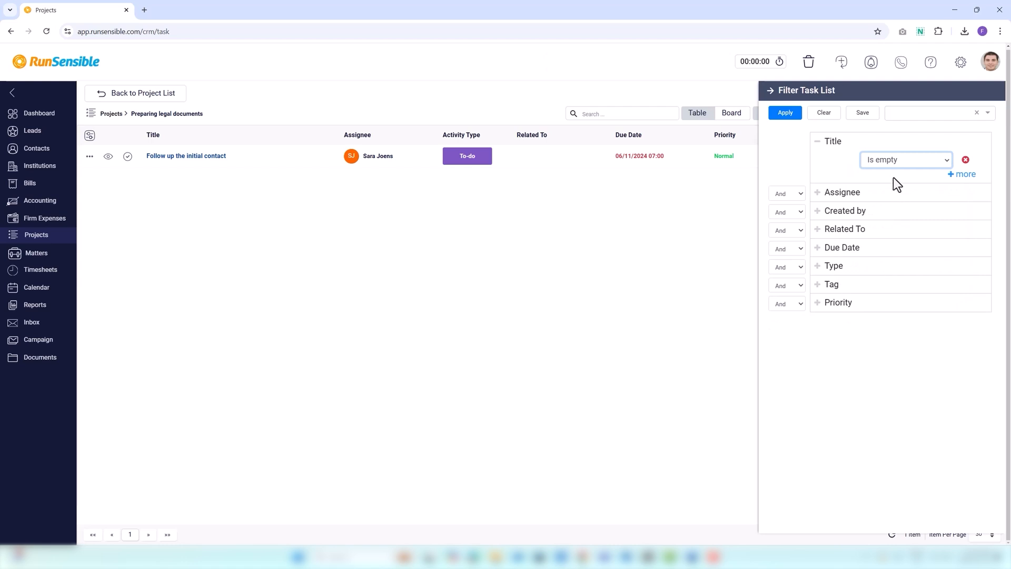
{"action": "left_click", "coordinate": [924, 163]}
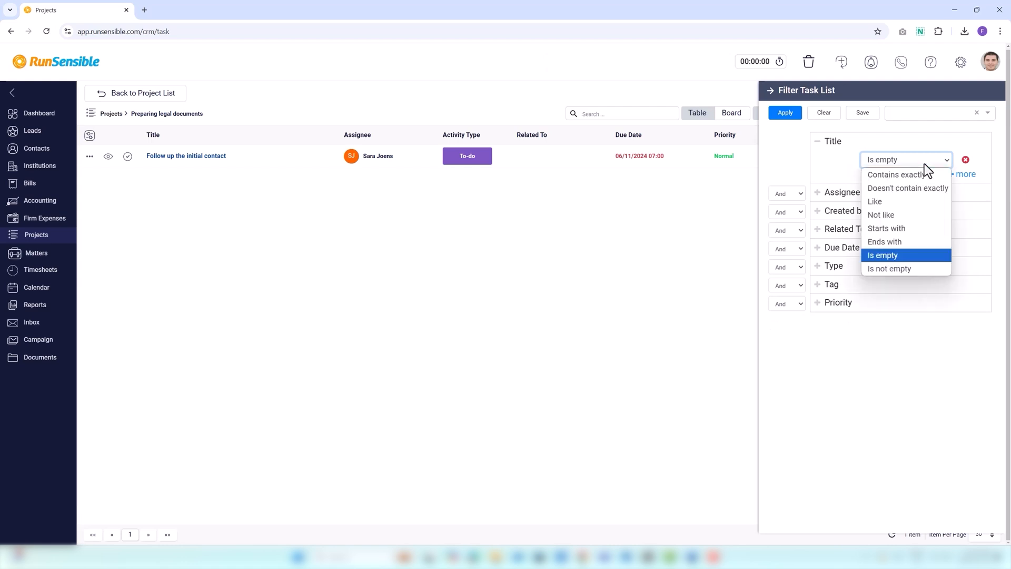
{"action": "left_click", "coordinate": [907, 177]}
{"action": "left_click", "coordinate": [896, 180]}
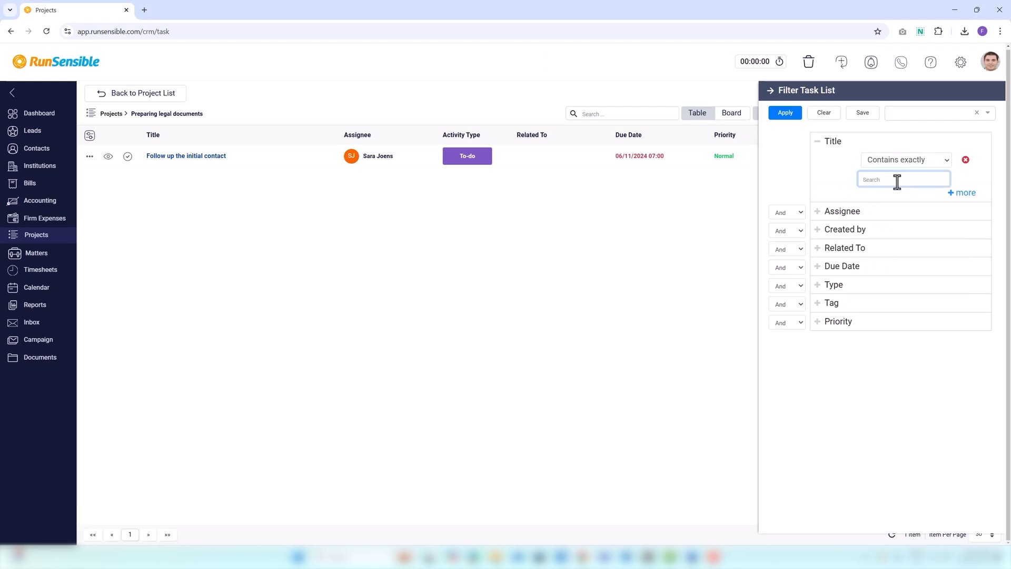
{"action": "type", "text": "Edward"}
Add a second Title condition, review its And/Or choices, and remove that condition.
{"action": "left_click", "coordinate": [959, 193]}
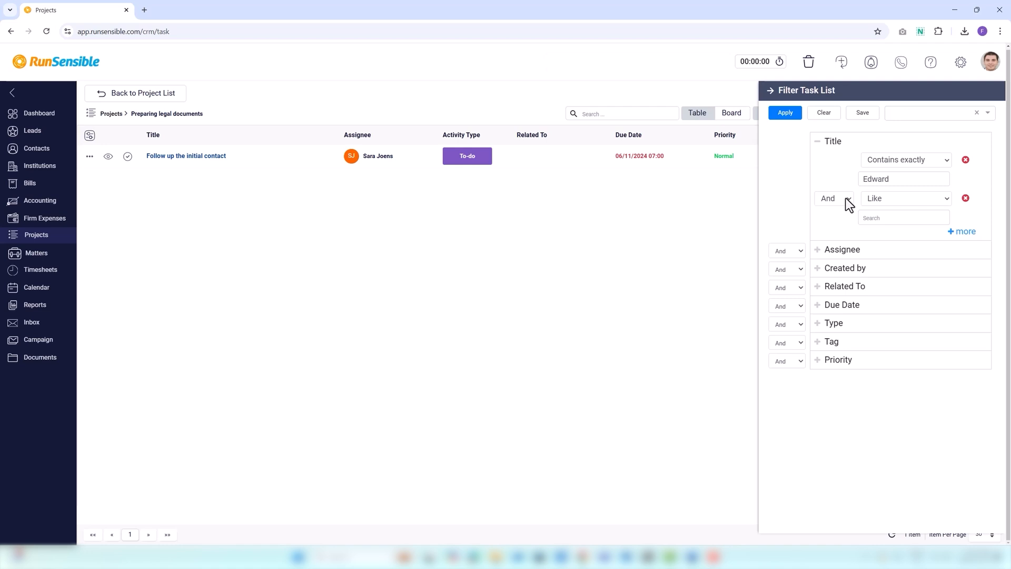
{"action": "left_click", "coordinate": [829, 200]}
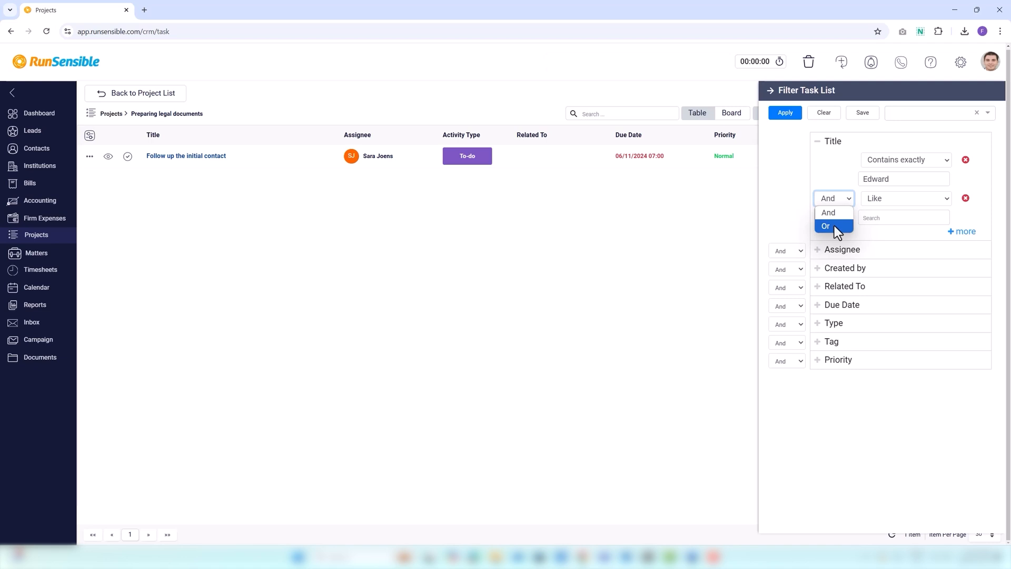
{"action": "left_click", "coordinate": [834, 218]}
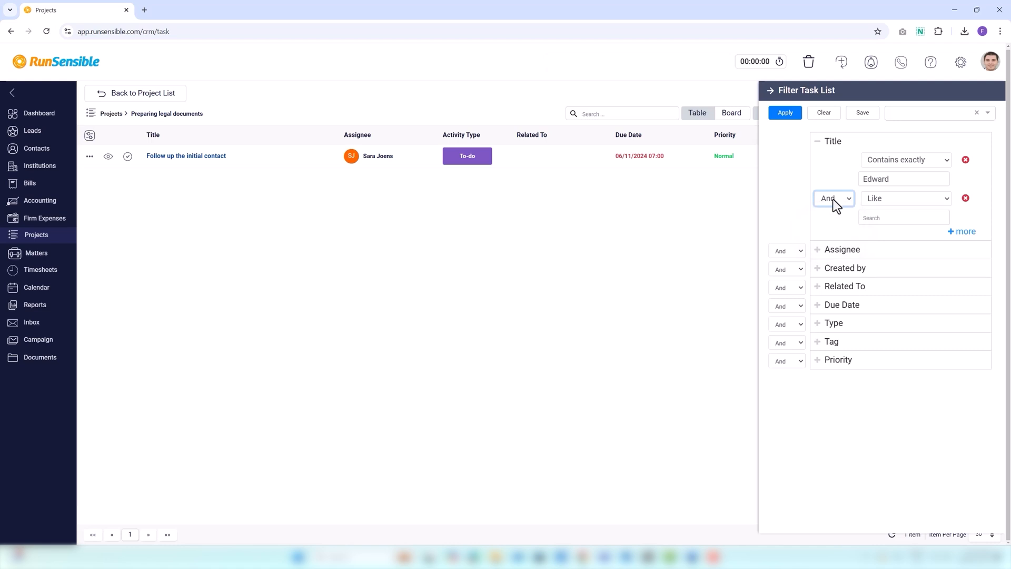
{"action": "left_click", "coordinate": [837, 199]}
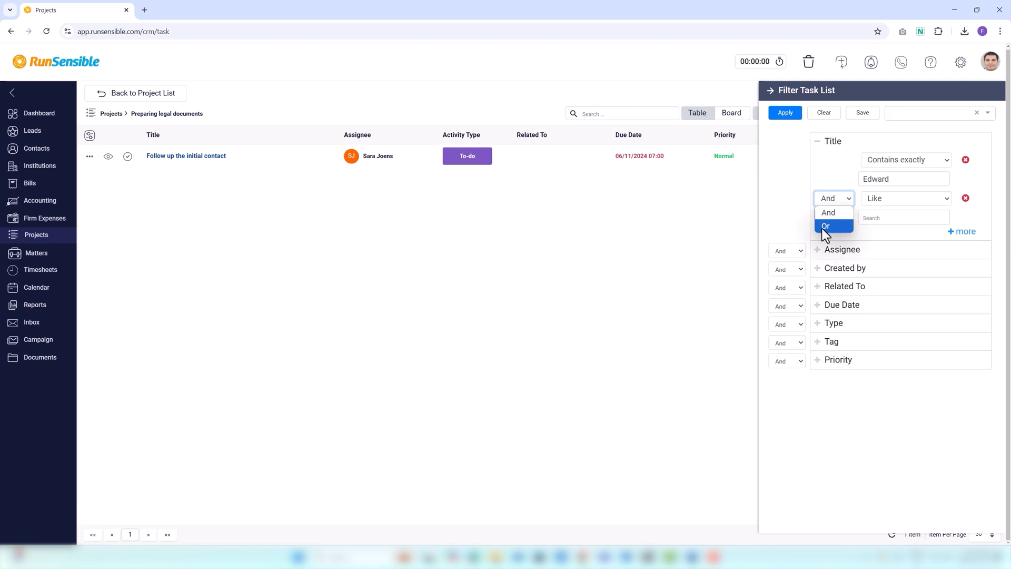
{"action": "left_click", "coordinate": [868, 233]}
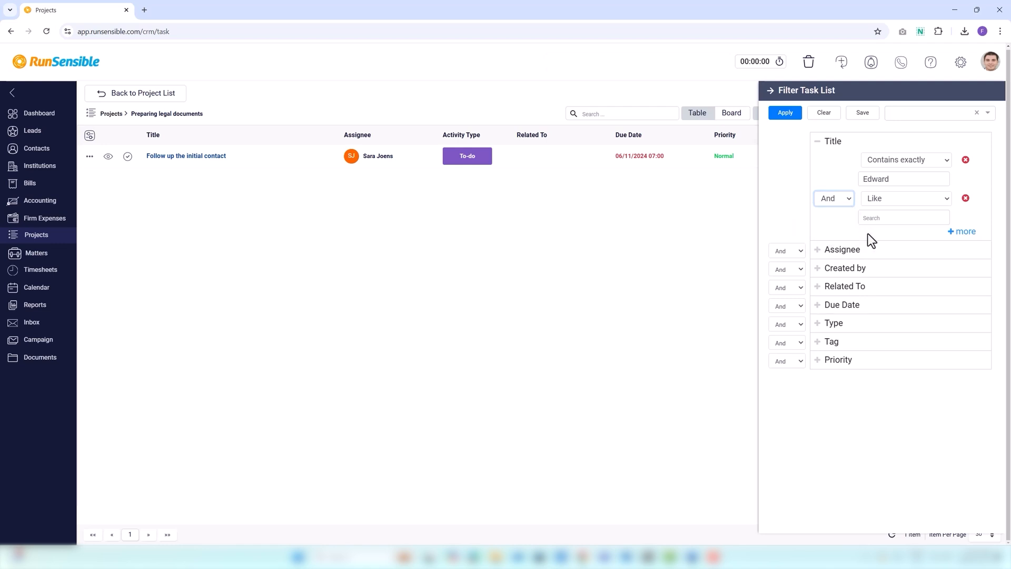
{"action": "left_click", "coordinate": [964, 198]}
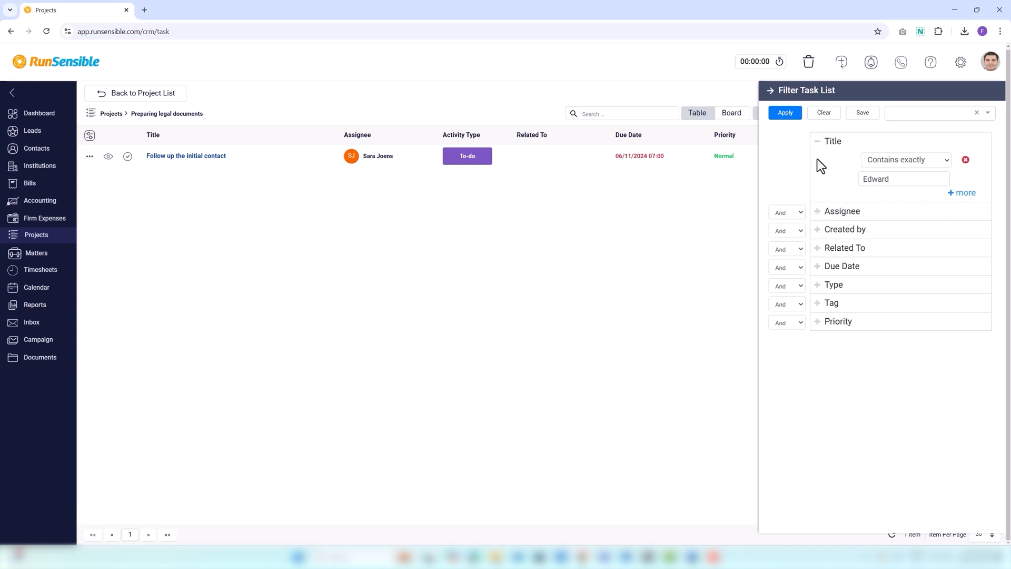
Collapse the Title criteria and set the operator joining the Assignee criterion to Or.
{"action": "left_click", "coordinate": [818, 142]}
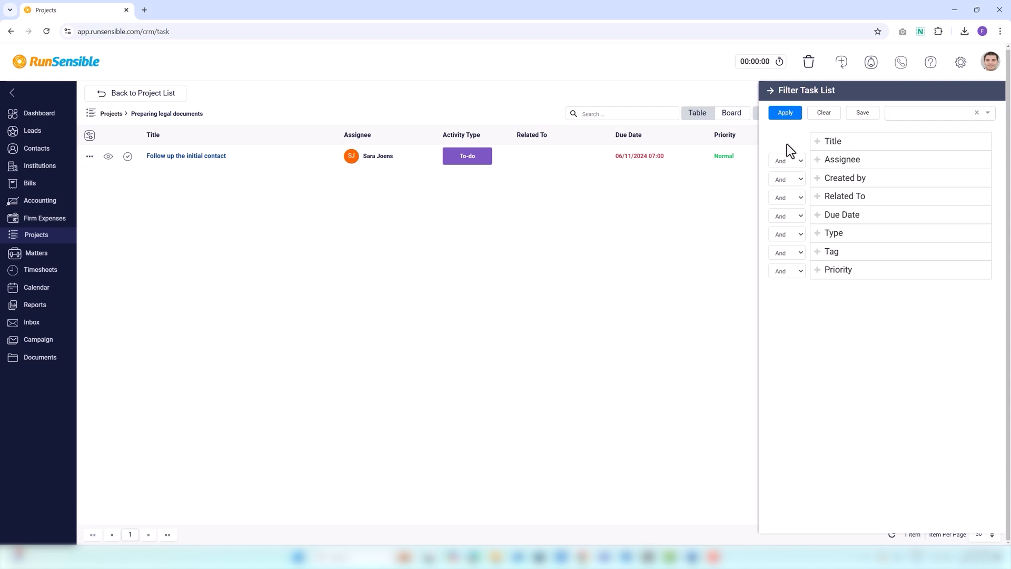
{"action": "left_click", "coordinate": [789, 163]}
{"action": "left_click", "coordinate": [784, 163]}
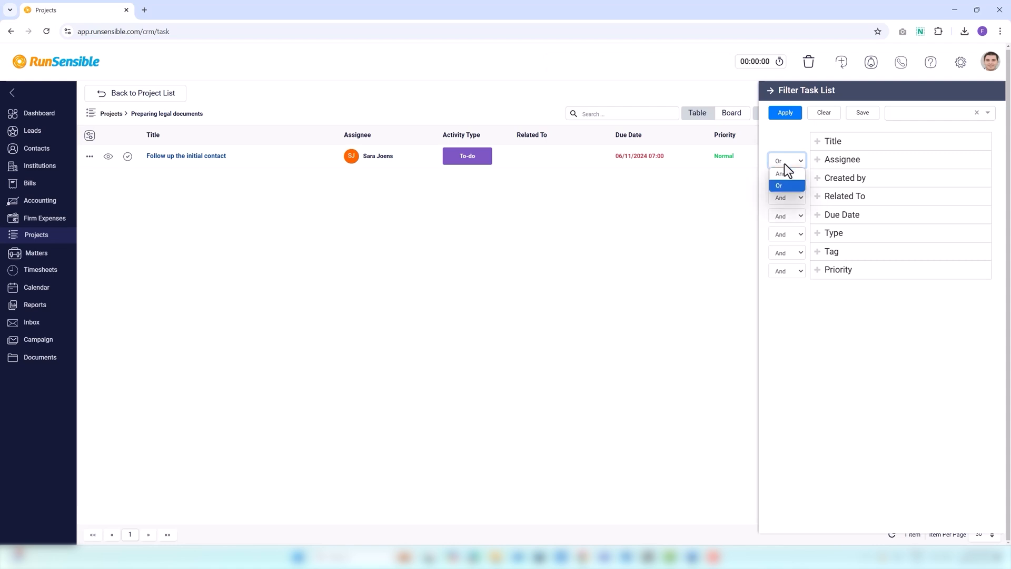
{"action": "left_click", "coordinate": [781, 175]}
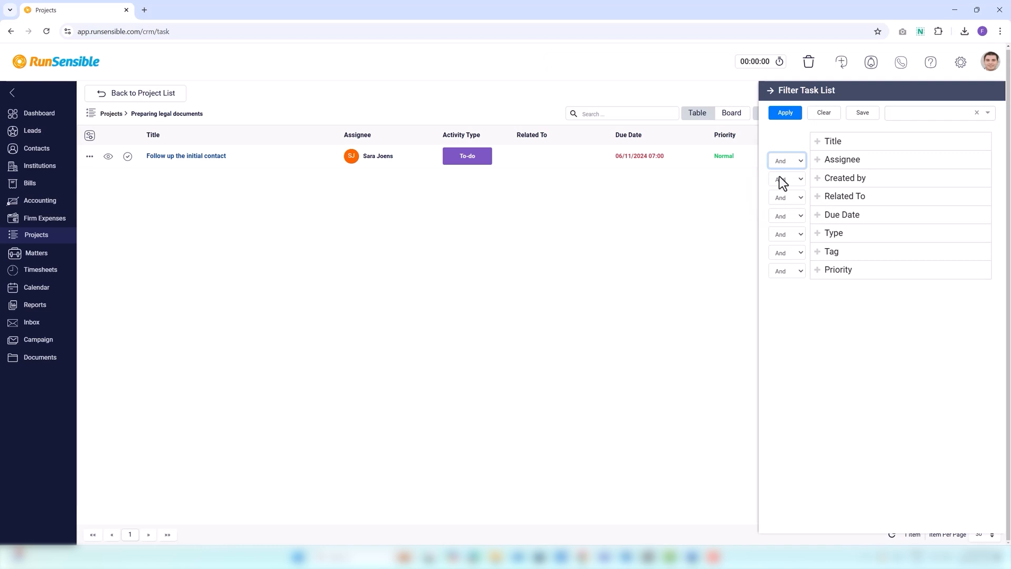
{"action": "left_click", "coordinate": [785, 162]}
Save the current filter under the person's first name.
{"action": "left_click", "coordinate": [851, 117]}
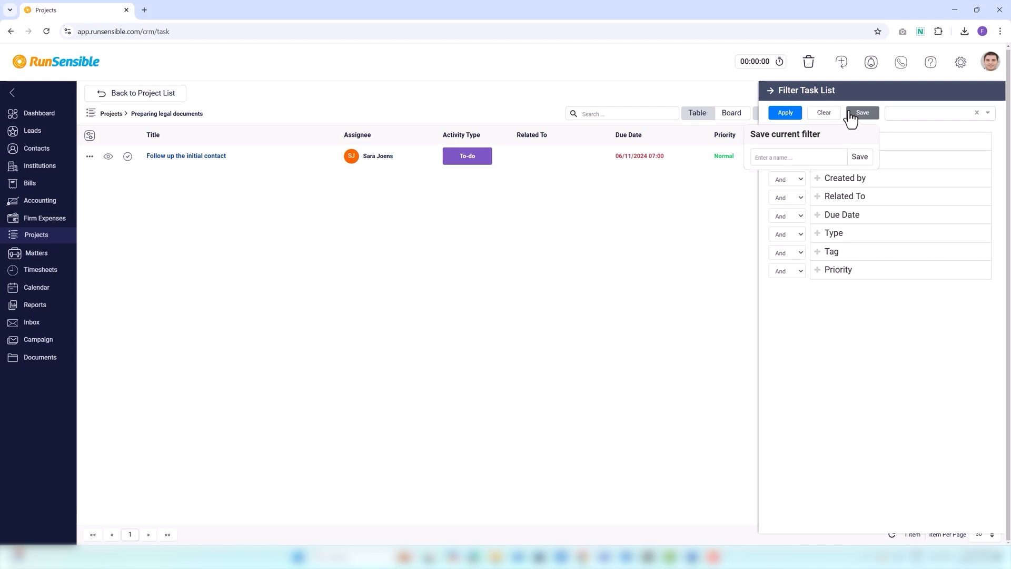
{"action": "left_click", "coordinate": [804, 159]}
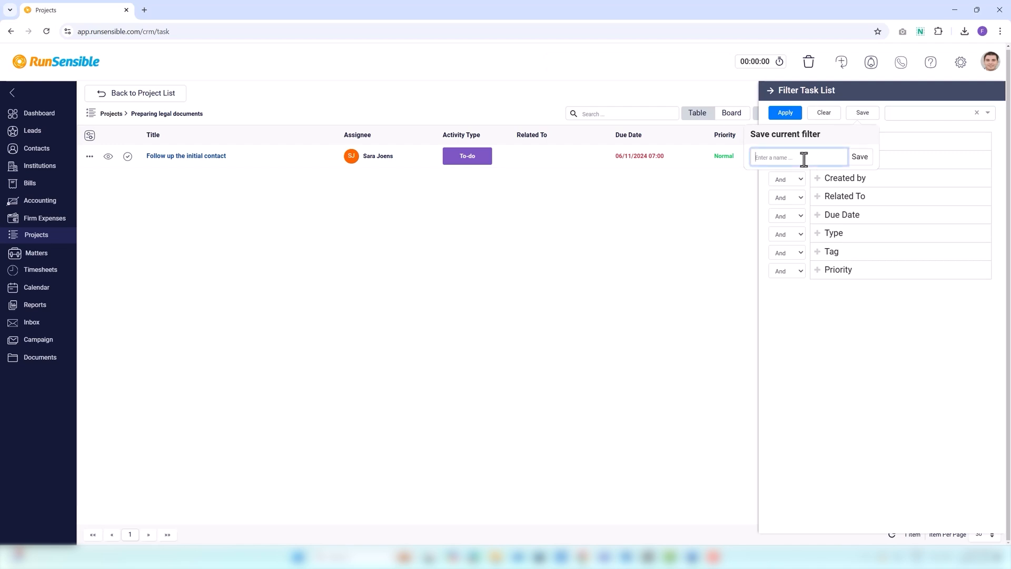
{"action": "type", "text": "Edward"}
{"action": "left_click", "coordinate": [860, 160]}
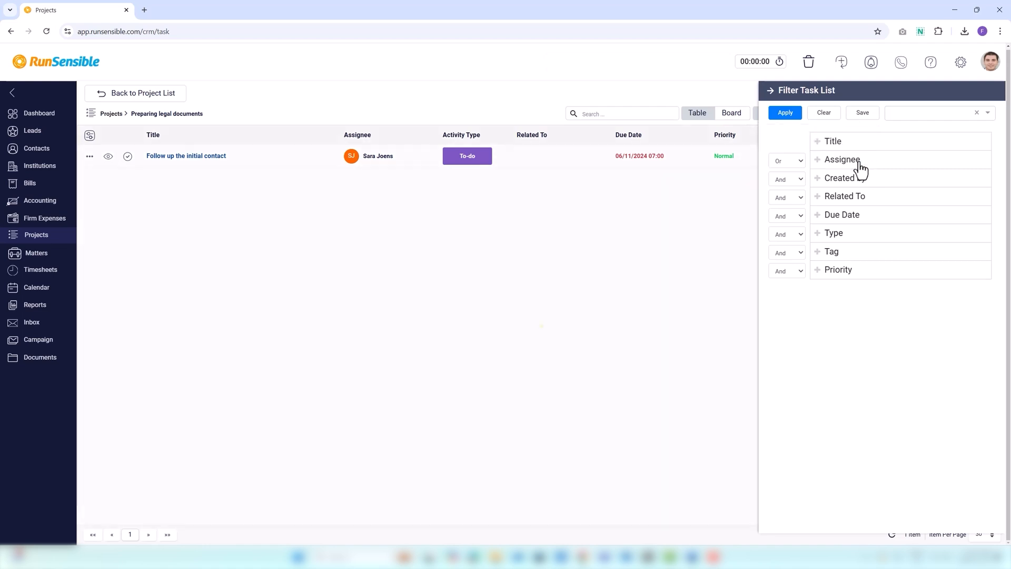
Apply the newly saved filter, close the filter pane, and switch the list to all tasks.
{"action": "left_click", "coordinate": [897, 111]}
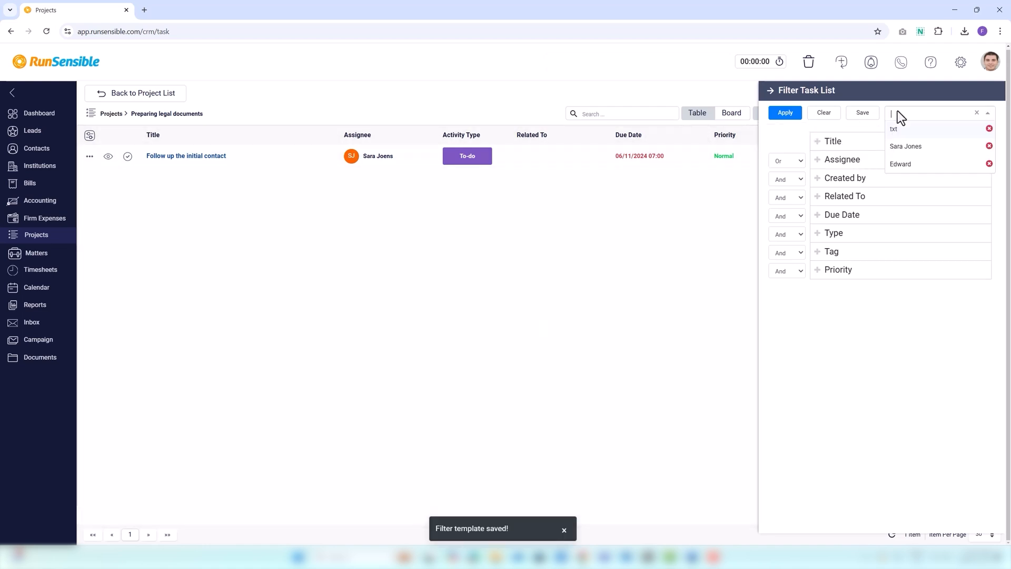
{"action": "left_click", "coordinate": [924, 166]}
{"action": "left_click", "coordinate": [784, 112]}
{"action": "left_click", "coordinate": [772, 91]}
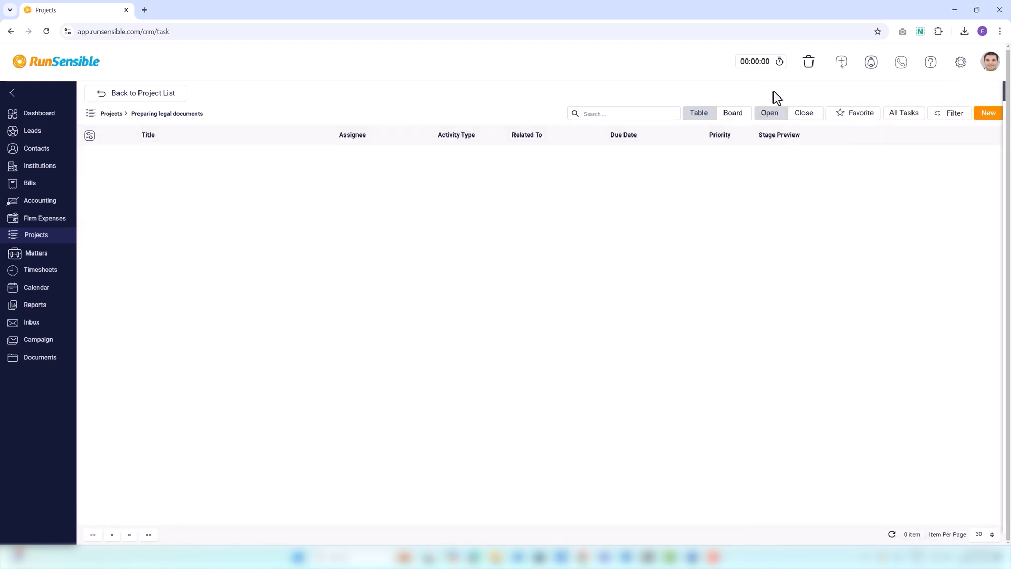
{"action": "left_click", "coordinate": [900, 118]}
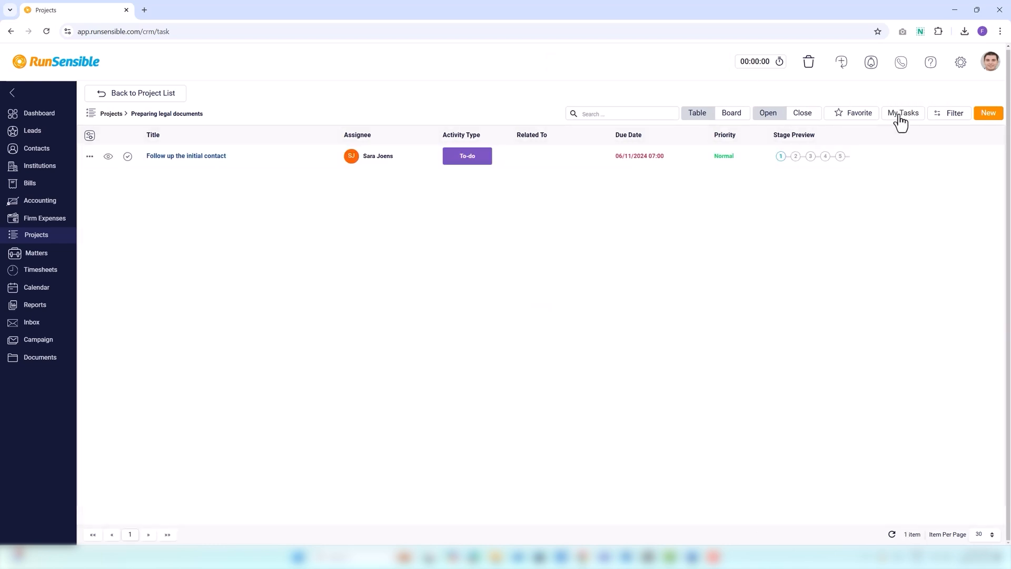
Mark the project as a favorite and view its closed tasks before returning to the open ones.
{"action": "left_click", "coordinate": [841, 121]}
{"action": "left_click", "coordinate": [804, 114]}
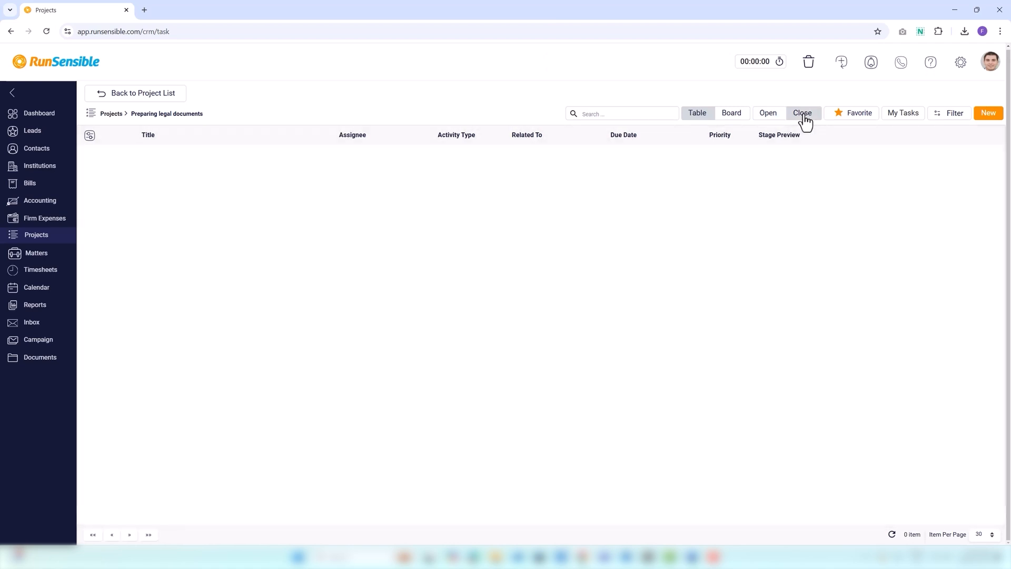
{"action": "left_click", "coordinate": [773, 118]}
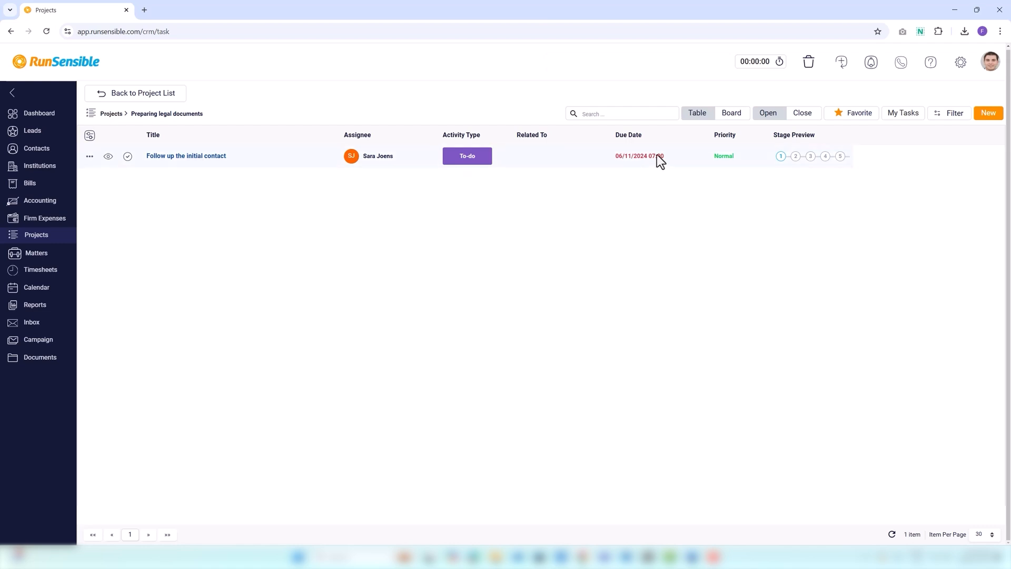
View the tasks by stage on the board, including the "Follow up the initial contact" card, and return to the table.
{"action": "left_click", "coordinate": [739, 116]}
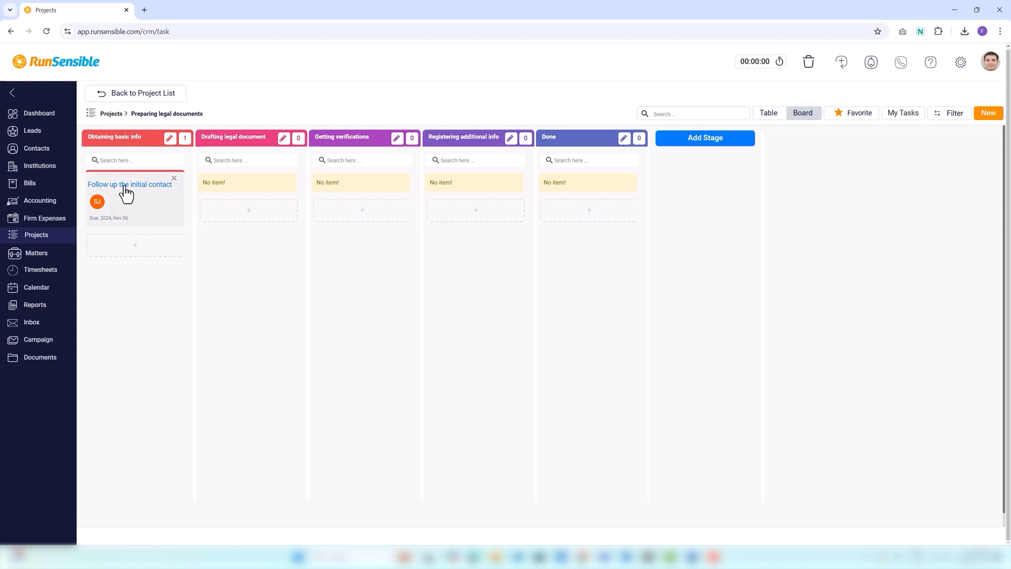
{"action": "left_click_drag", "start_coordinate": [124, 190], "coordinate": [127, 238]}
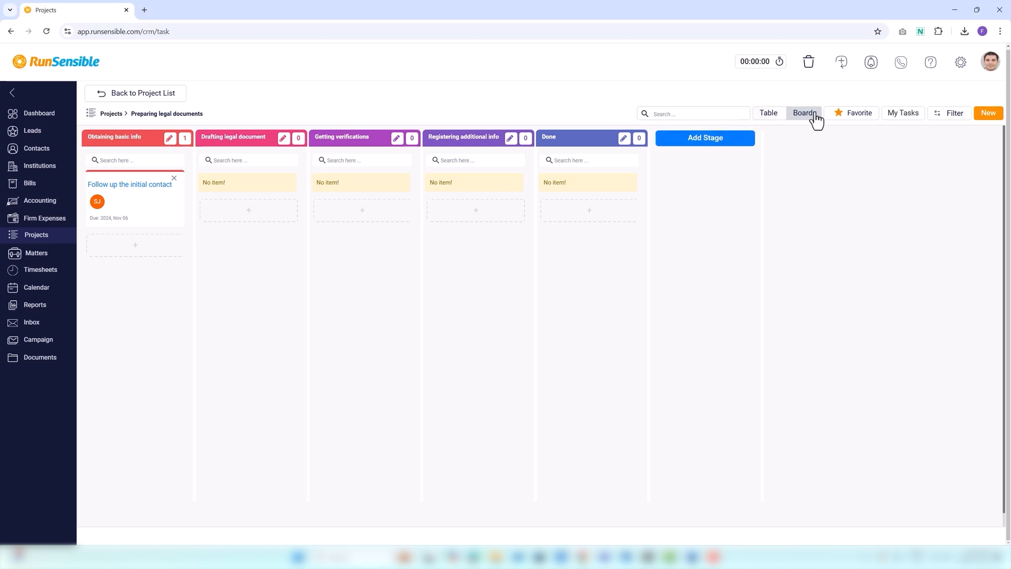
{"action": "left_click", "coordinate": [767, 117]}
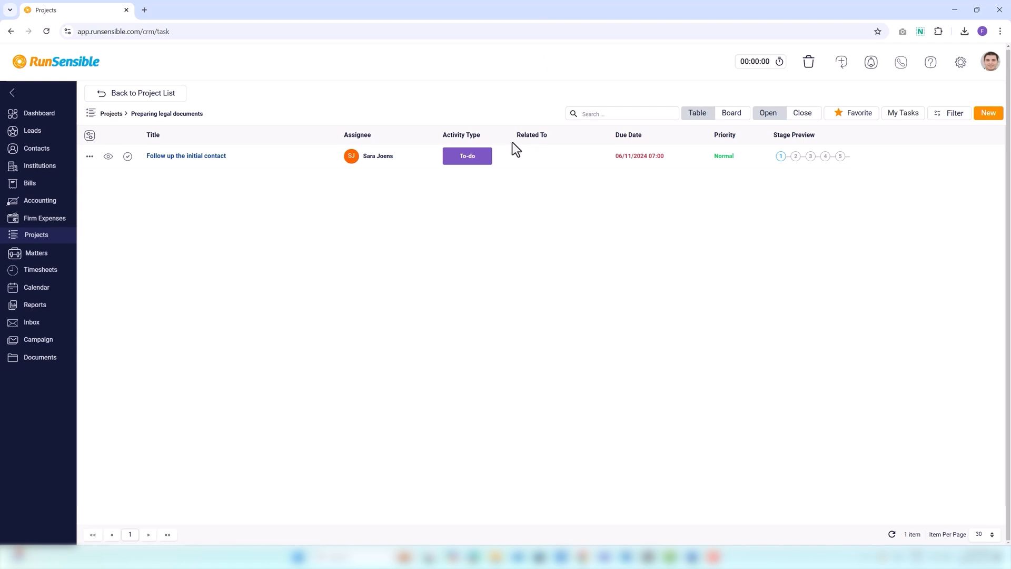
Show the project's tasks on the board and search them for "drafting".
{"action": "left_click", "coordinate": [732, 114]}
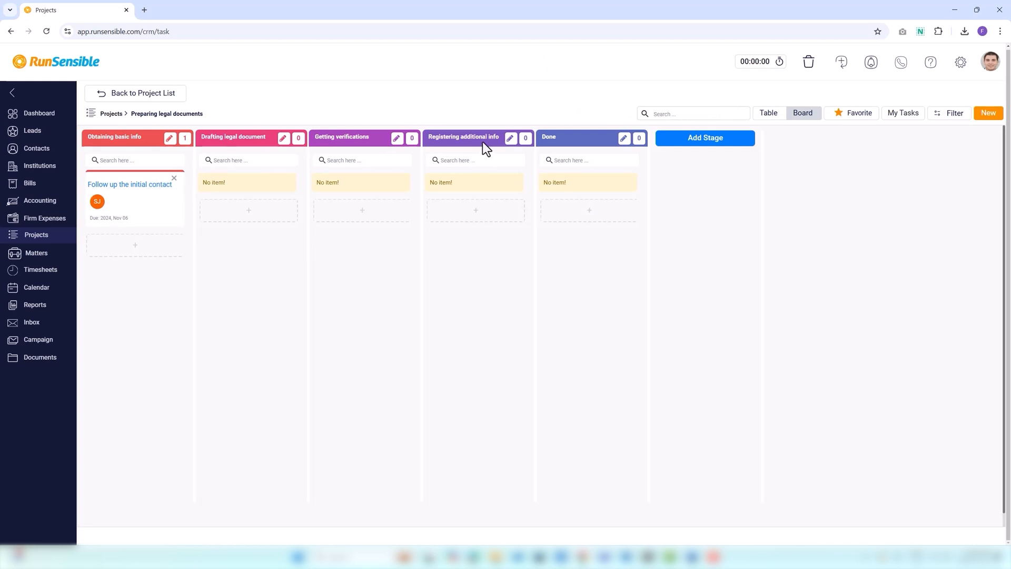
{"action": "left_click", "coordinate": [661, 115]}
{"action": "type", "text": "drafting"}
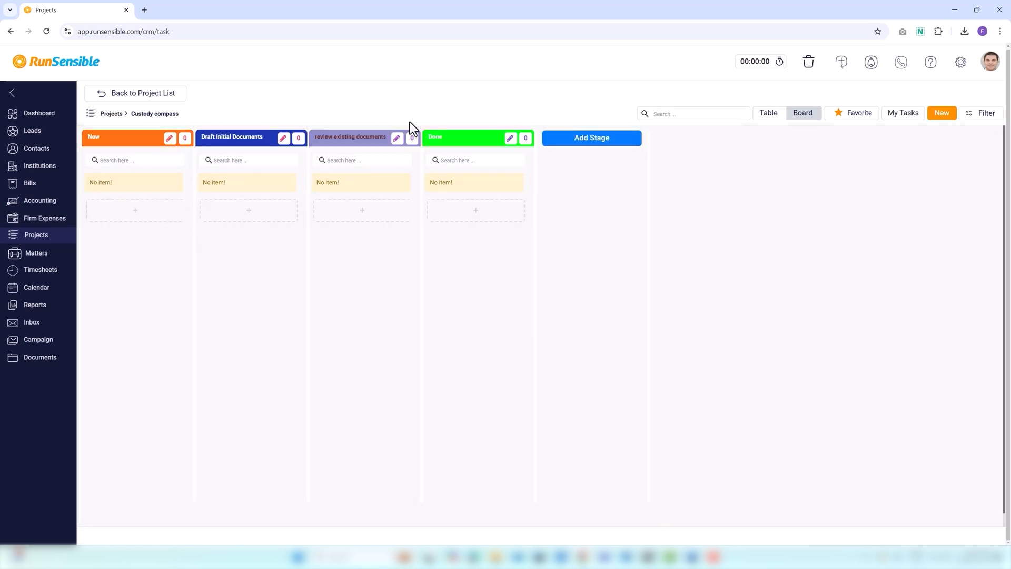
In the Custody compass table's grid columns, move Title above Complete Button and Priority above Due Date.
{"action": "left_click", "coordinate": [772, 115]}
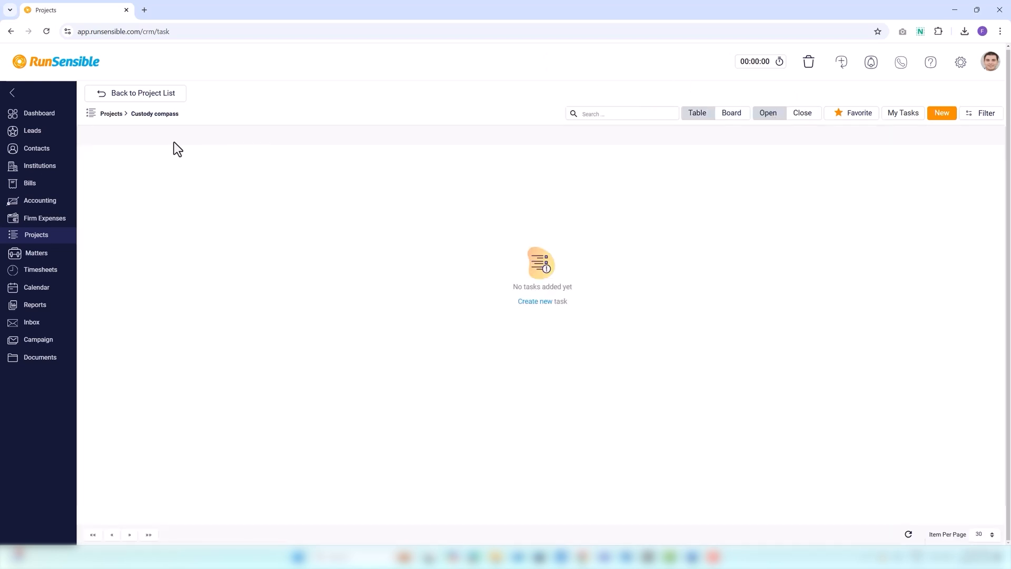
{"action": "left_click", "coordinate": [89, 136]}
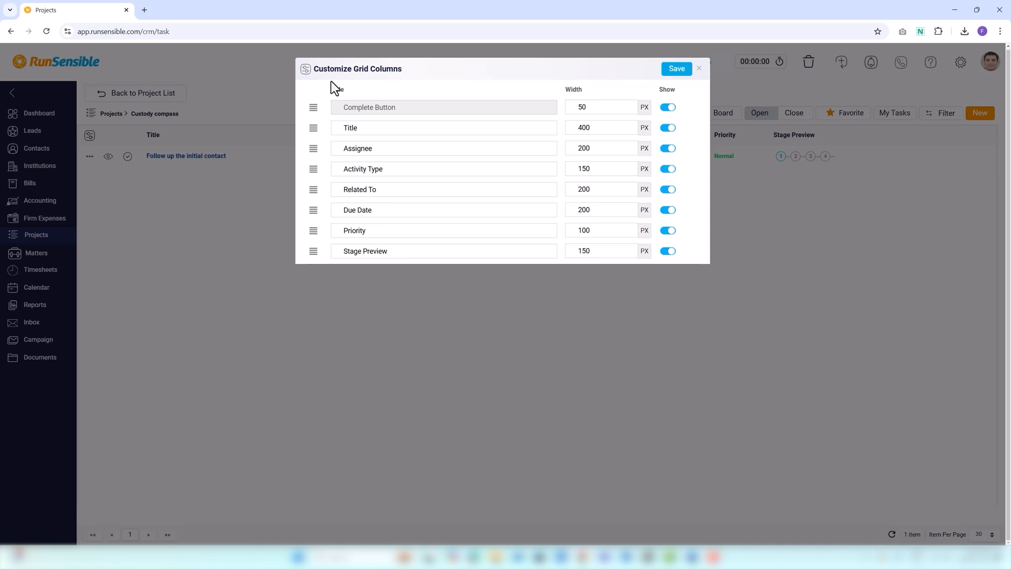
{"action": "left_click_drag", "start_coordinate": [311, 130], "coordinate": [316, 106]}
{"action": "left_click_drag", "start_coordinate": [315, 228], "coordinate": [316, 208]}
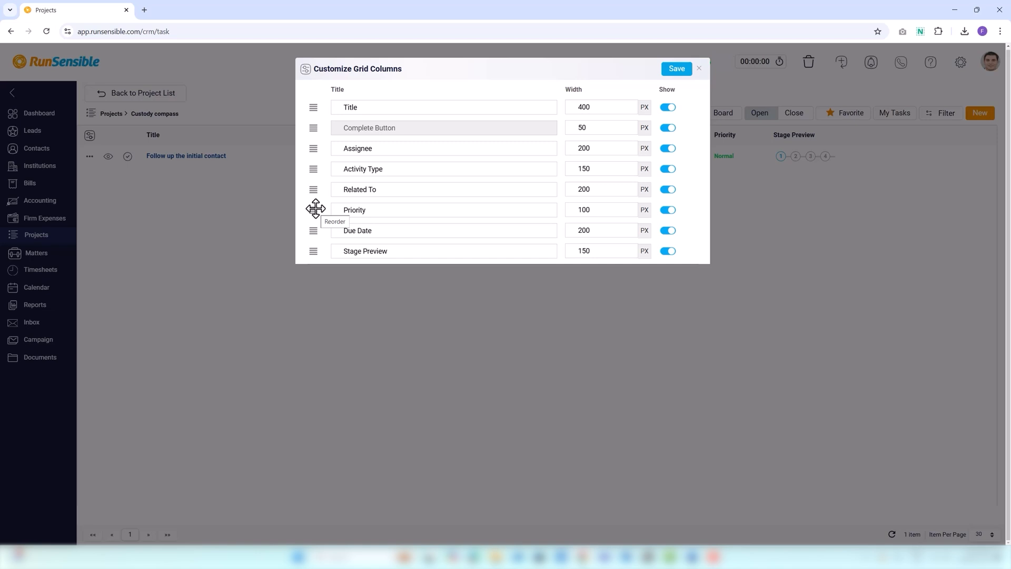
Rename the Title column as Topic and adjust its width.
{"action": "left_click", "coordinate": [363, 105]}
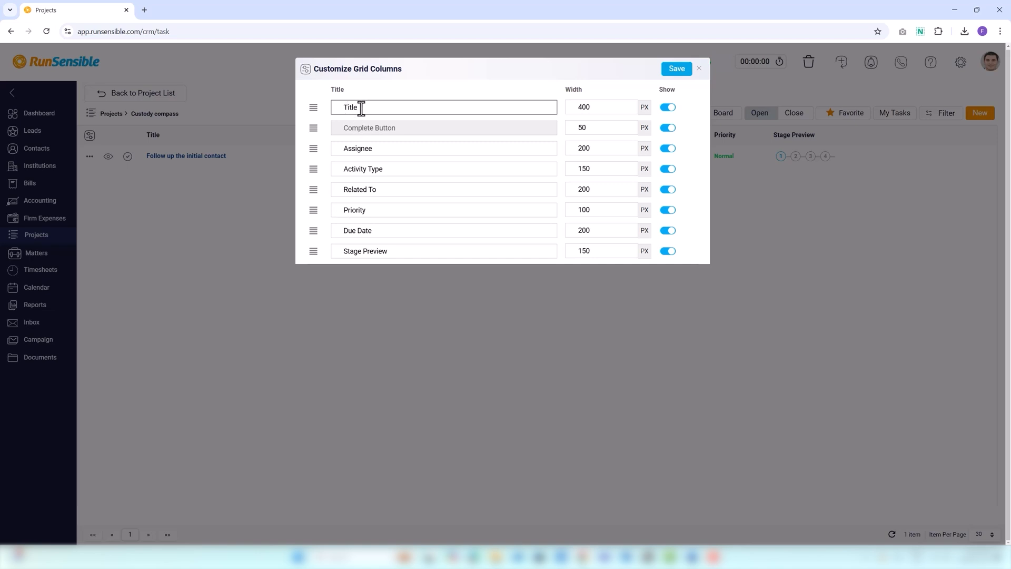
{"action": "key", "text": "BackSpace"}
{"action": "key", "text": "BackSpace"}
{"action": "key", "text": "BackSpace"}
{"action": "key", "text": "BackSpace"}
{"action": "type", "text": "opic"}
{"action": "left_click", "coordinate": [621, 105]}
{"action": "left_click", "coordinate": [621, 104]}
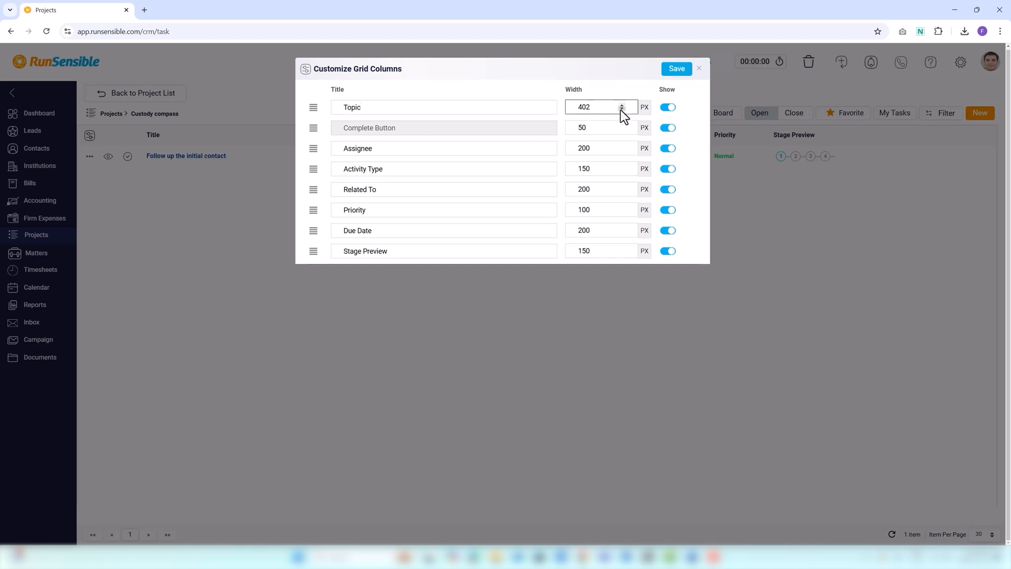
{"action": "left_click", "coordinate": [621, 110]}
{"action": "left_click", "coordinate": [622, 109]}
{"action": "left_click", "coordinate": [621, 110]}
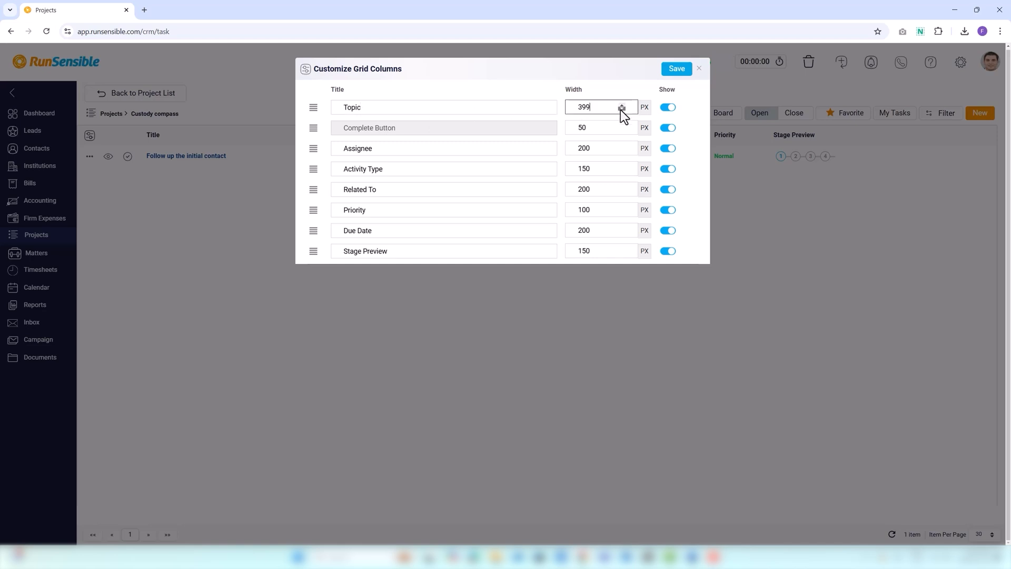
Switch the Topic column's visibility off and back on, save the grid columns, and return to the project list.
{"action": "left_click", "coordinate": [667, 108]}
{"action": "left_click", "coordinate": [671, 109]}
{"action": "left_click", "coordinate": [675, 69]}
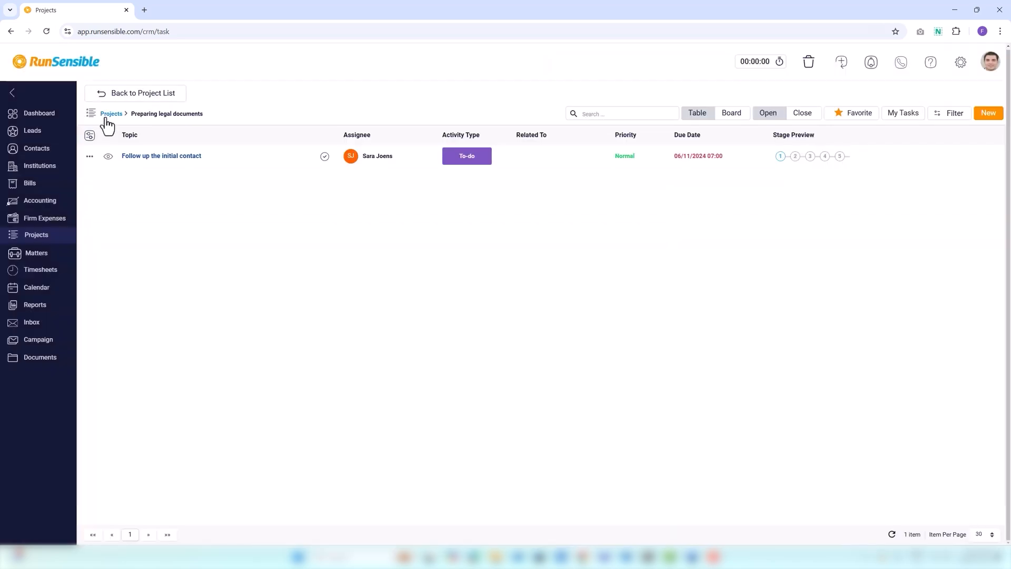
{"action": "left_click", "coordinate": [109, 114]}
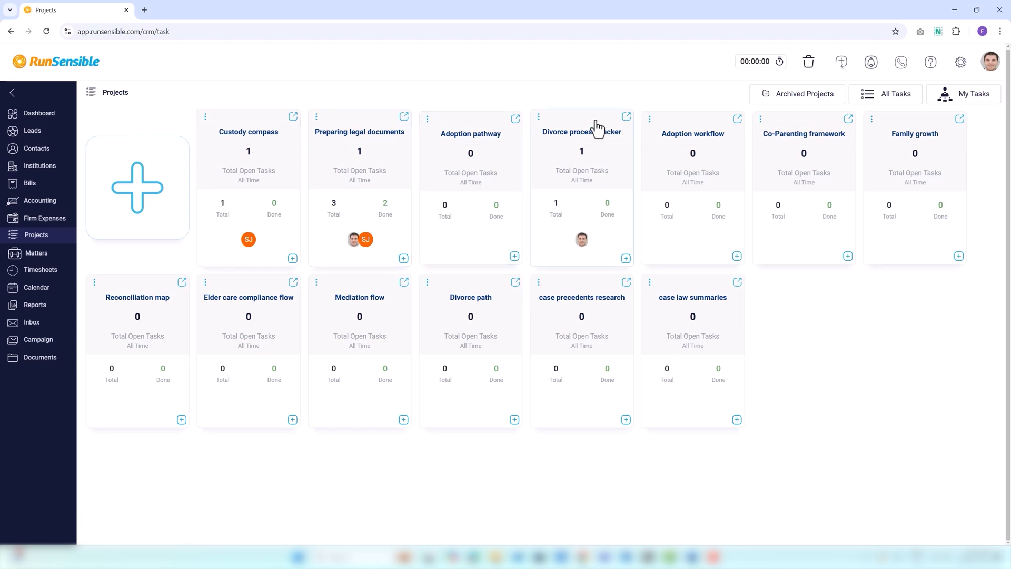
Review the My Tasks list, the All Tasks list and the archived projects from the project list.
{"action": "left_click", "coordinate": [959, 101]}
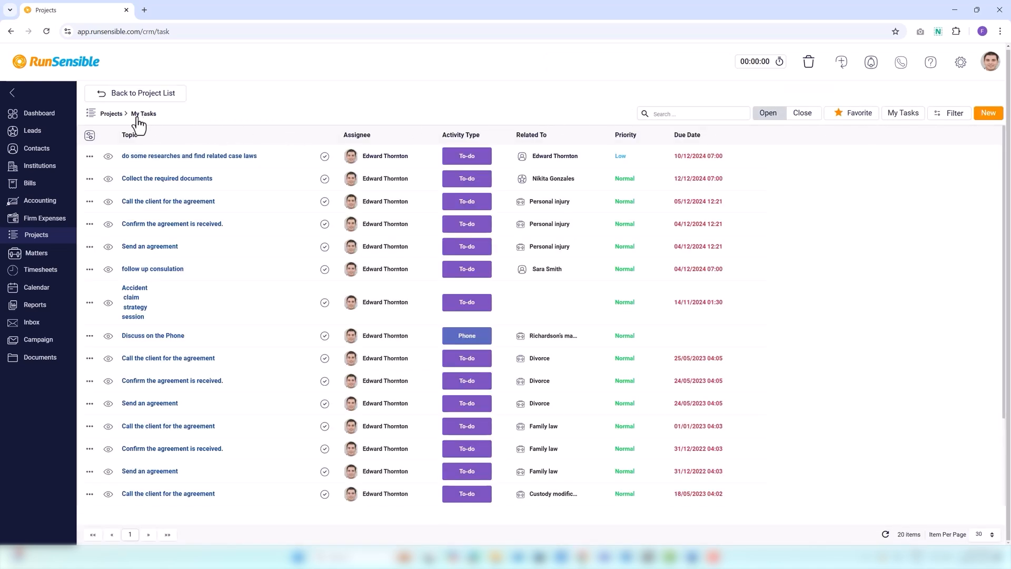
{"action": "left_click", "coordinate": [109, 117]}
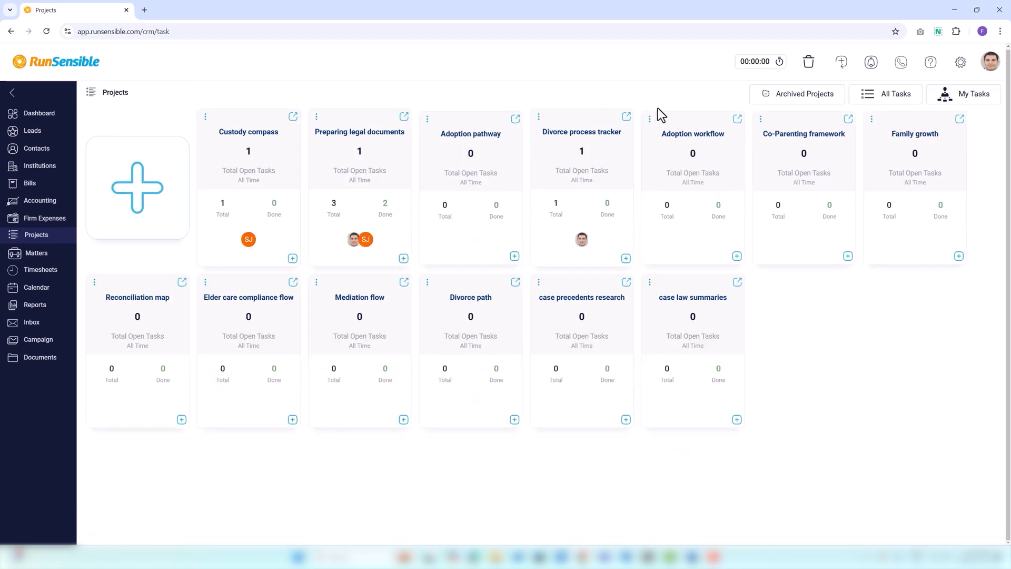
{"action": "left_click", "coordinate": [886, 95]}
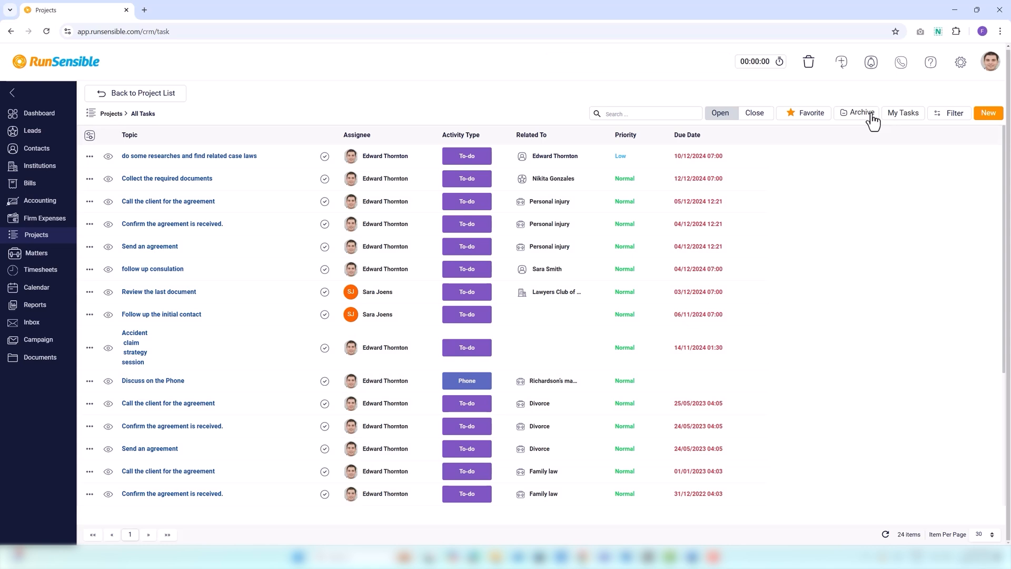
{"action": "left_click", "coordinate": [111, 114]}
{"action": "left_click", "coordinate": [793, 104]}
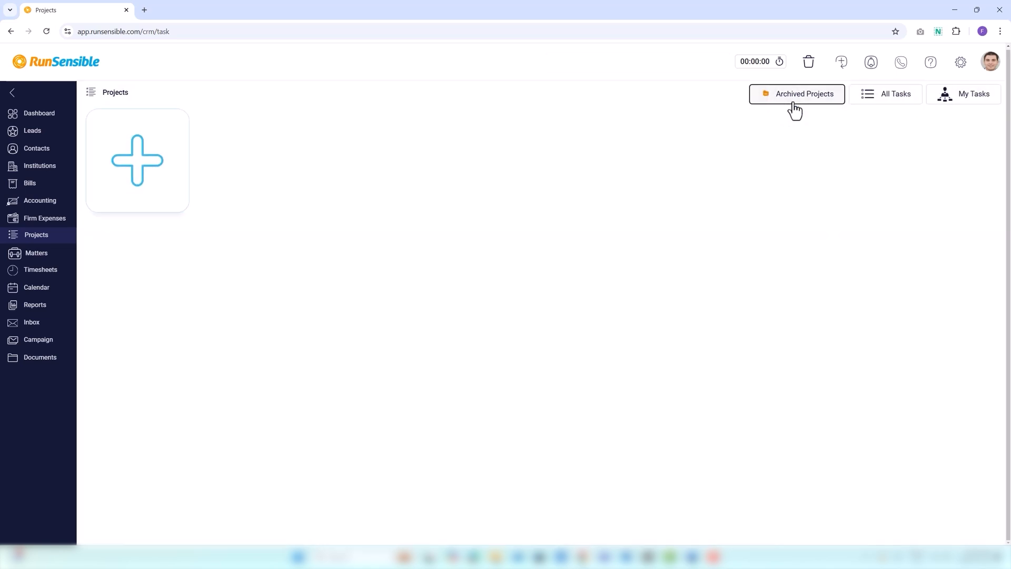
Open the task "do some researches and find related case laws" from All Tasks and mark it as a favorite.
{"action": "left_click", "coordinate": [881, 99]}
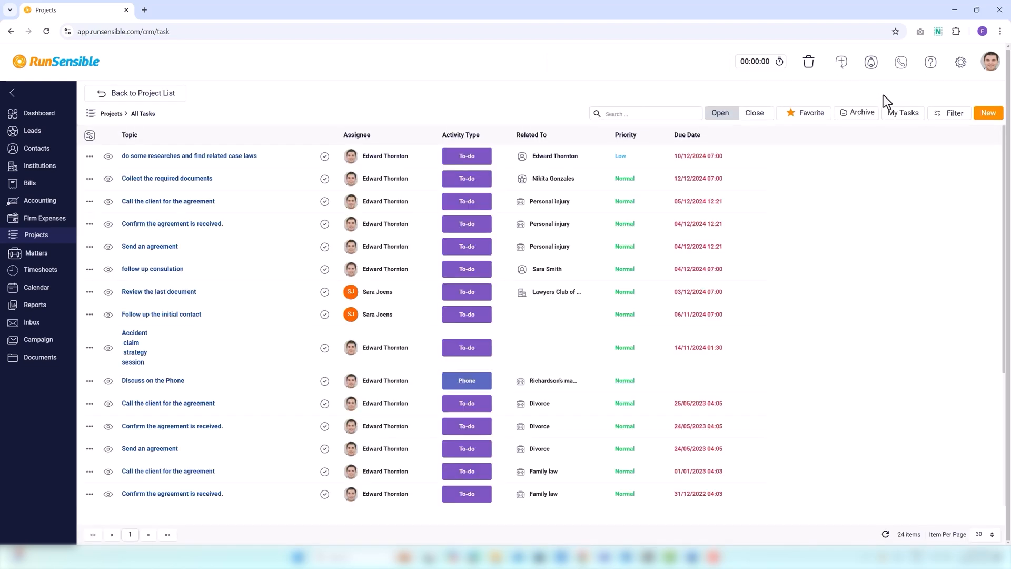
{"action": "left_click", "coordinate": [139, 161]}
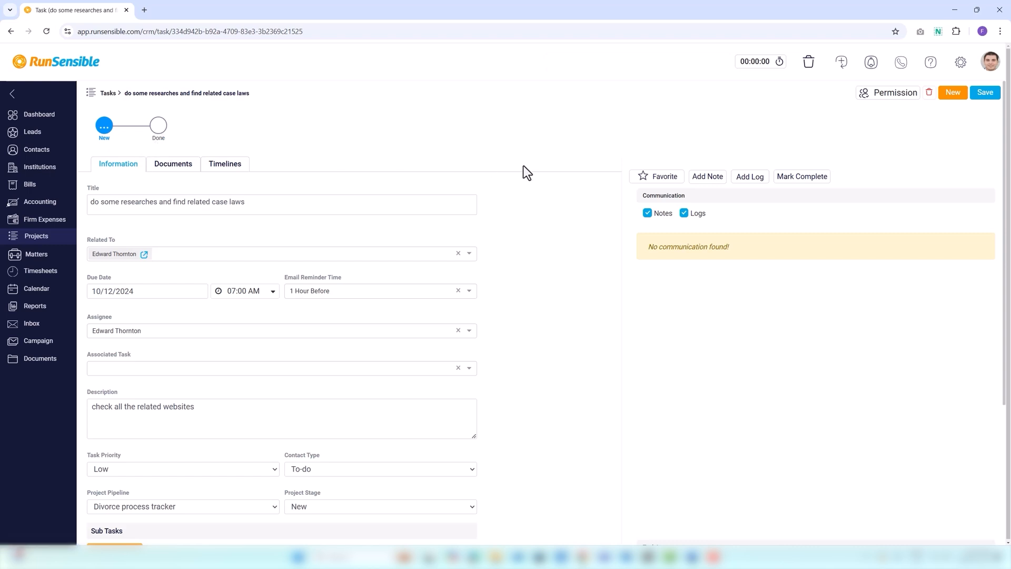
{"action": "left_click", "coordinate": [644, 179]}
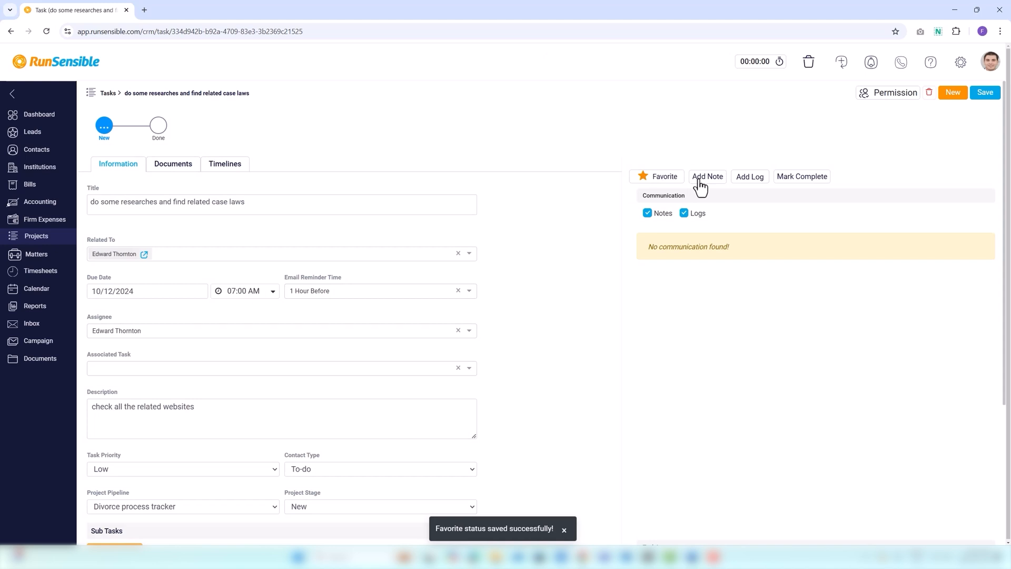
Start a new note on the task with the subject "Make changes".
{"action": "left_click", "coordinate": [707, 176]}
{"action": "left_click", "coordinate": [315, 93]}
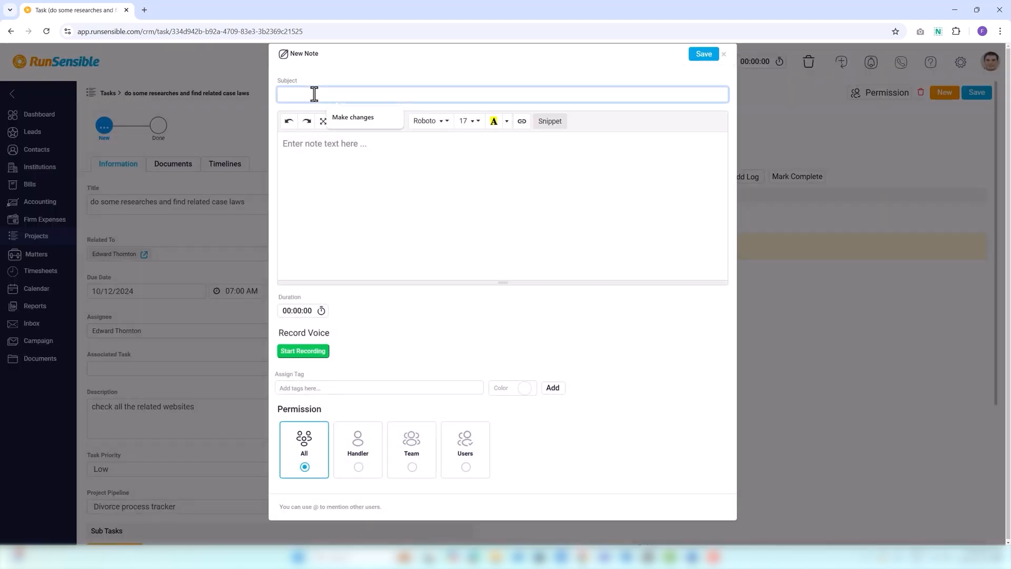
{"action": "left_click", "coordinate": [345, 117]}
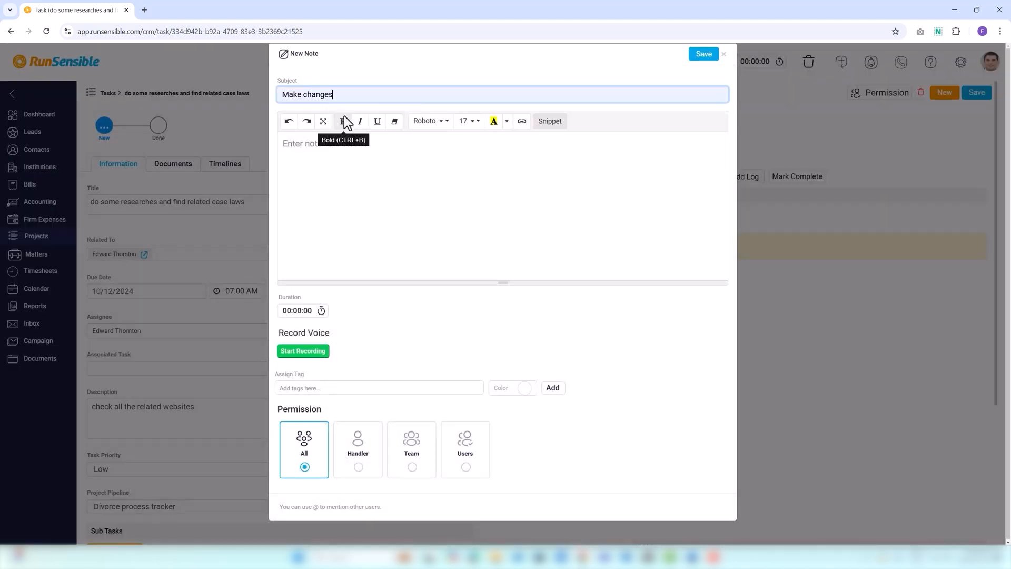
In the note body, mention the second suggested user and add the line "Please review all documents.".
{"action": "left_click", "coordinate": [294, 149]}
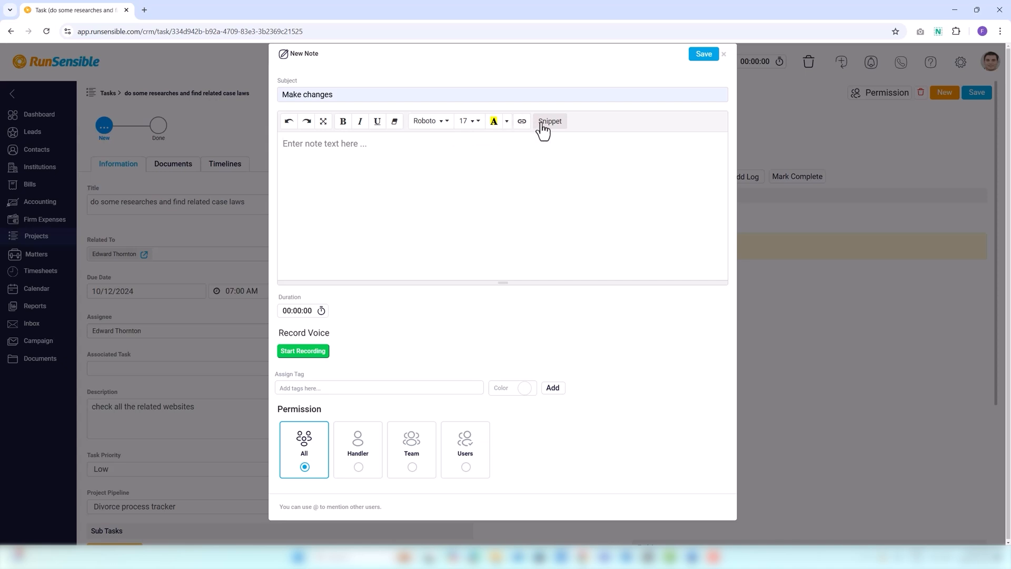
{"action": "left_click", "coordinate": [284, 143]}
{"action": "type", "text": "@"}
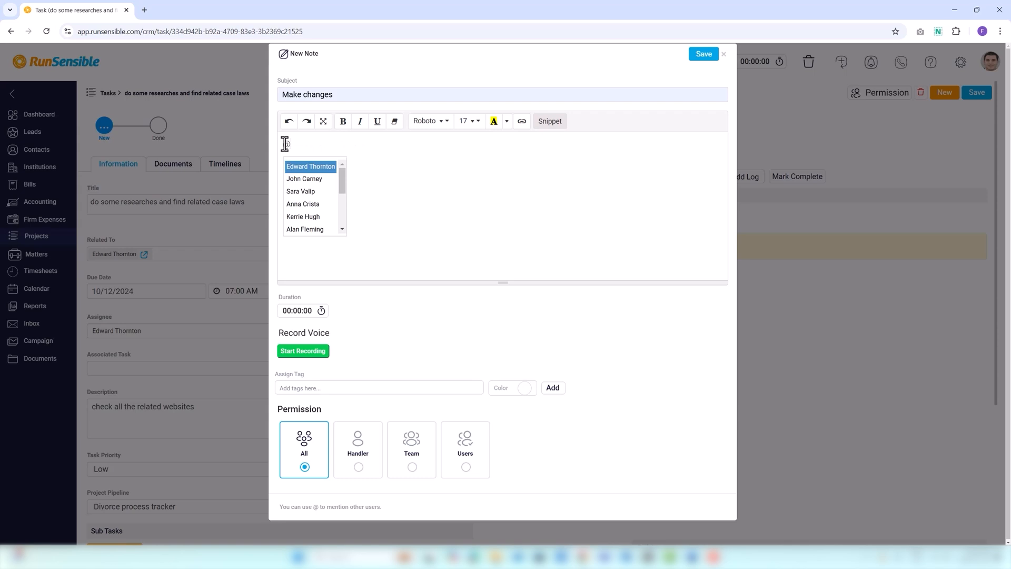
{"action": "left_click", "coordinate": [297, 179]}
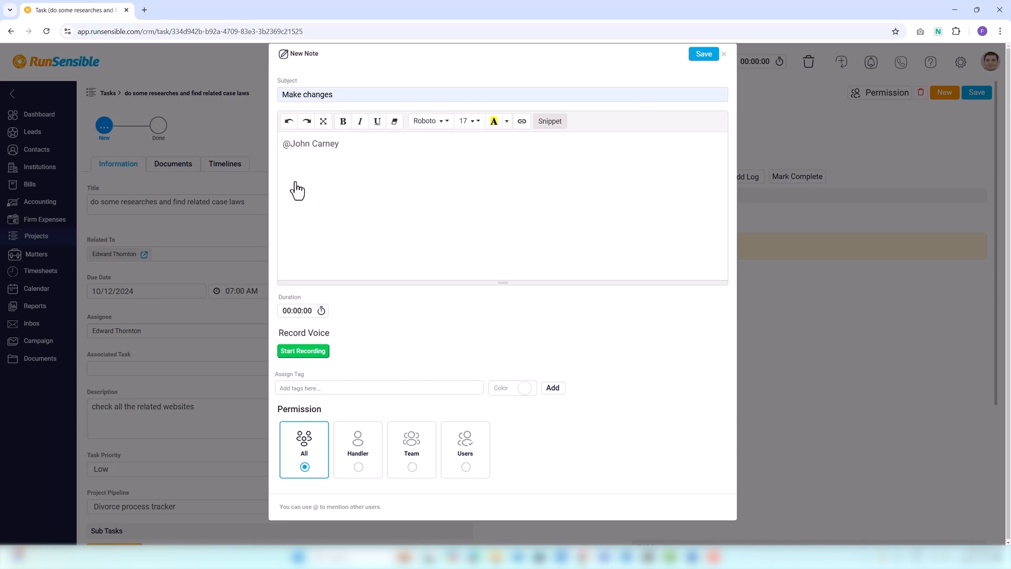
{"action": "key", "text": "Return"}
{"action": "type", "text": "Please review all documents."}
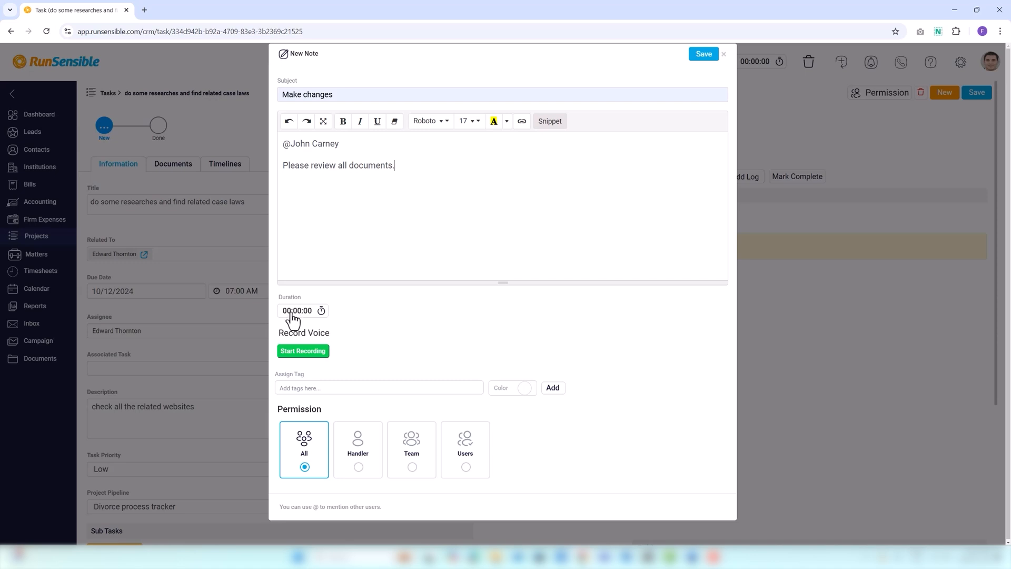
Record a voice message of about 18 seconds in the note and convert the speech to text.
{"action": "left_click", "coordinate": [294, 352]}
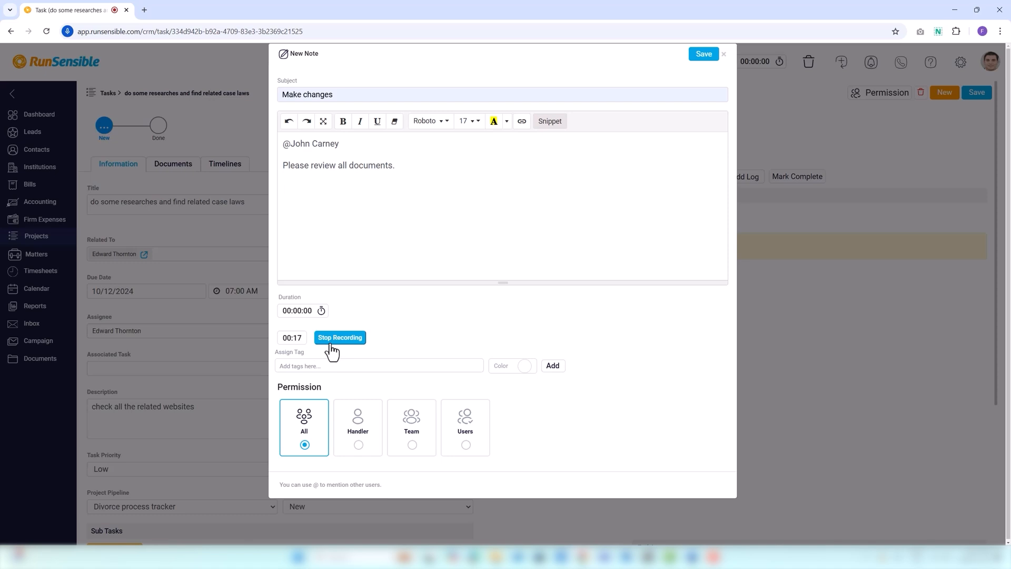
{"action": "left_click", "coordinate": [331, 343]}
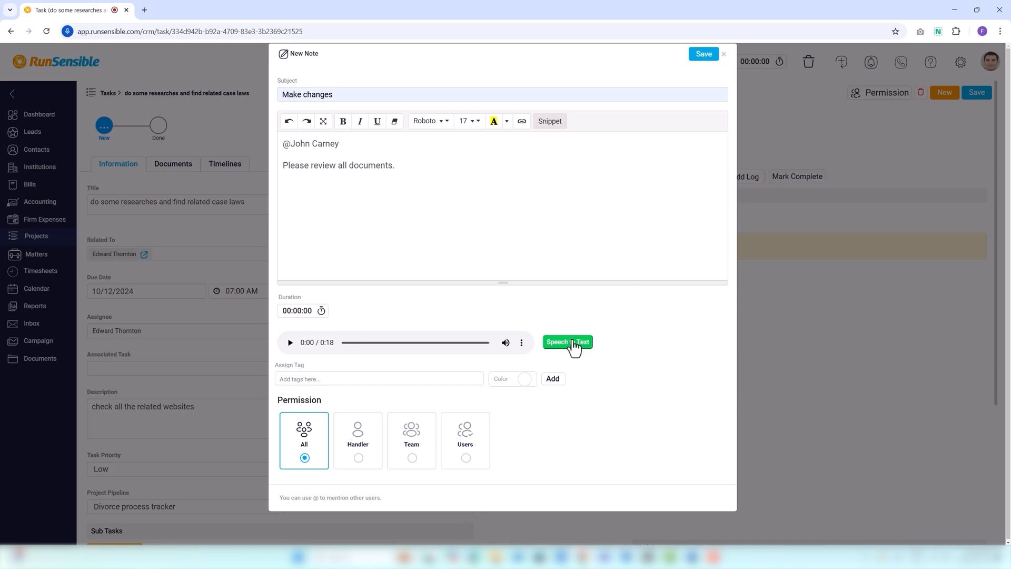
{"action": "left_click", "coordinate": [572, 340]}
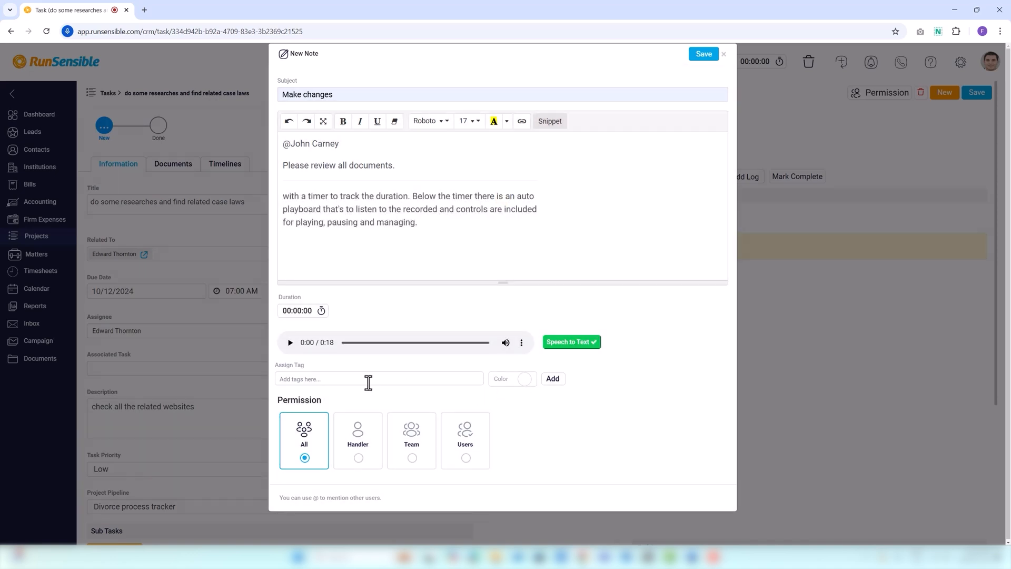
Add a "follow up task" tag with a dark green color to the note.
{"action": "left_click", "coordinate": [341, 379]}
{"action": "type", "text": "follow up task"}
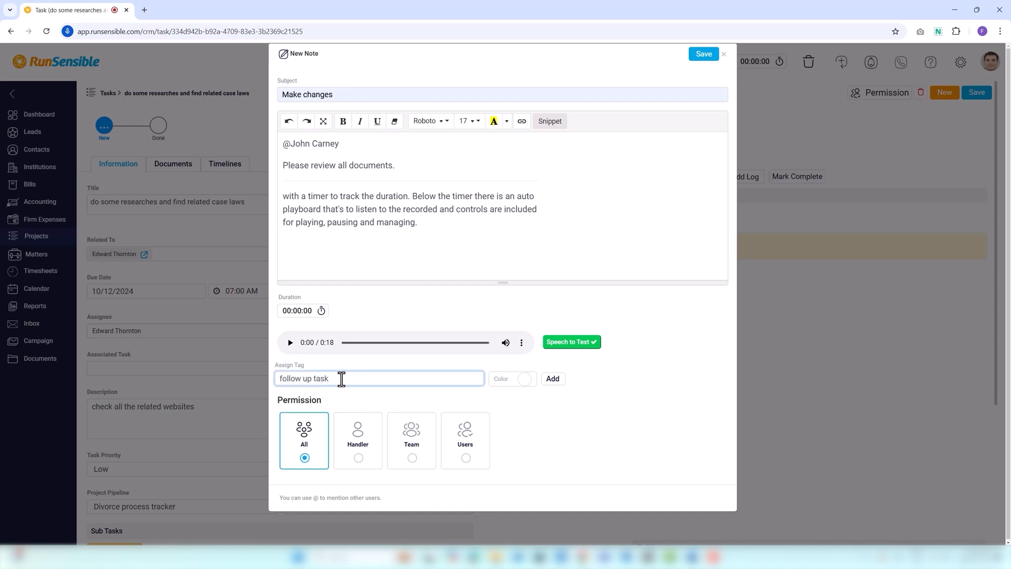
{"action": "left_click", "coordinate": [525, 380]}
{"action": "left_click", "coordinate": [590, 282]}
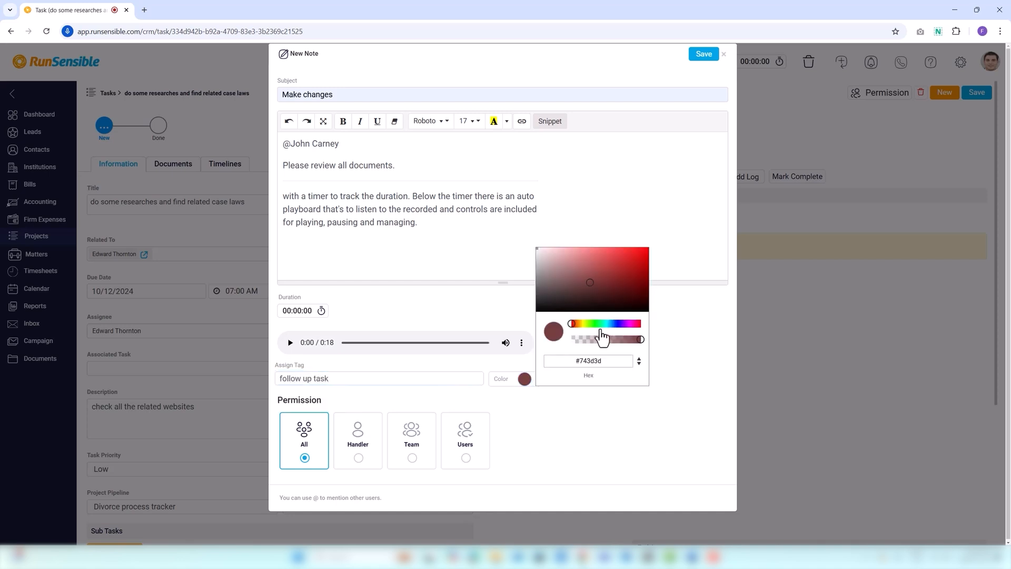
{"action": "left_click", "coordinate": [599, 324]}
{"action": "left_click", "coordinate": [600, 297]}
{"action": "left_click", "coordinate": [563, 420]}
{"action": "left_click", "coordinate": [554, 378]}
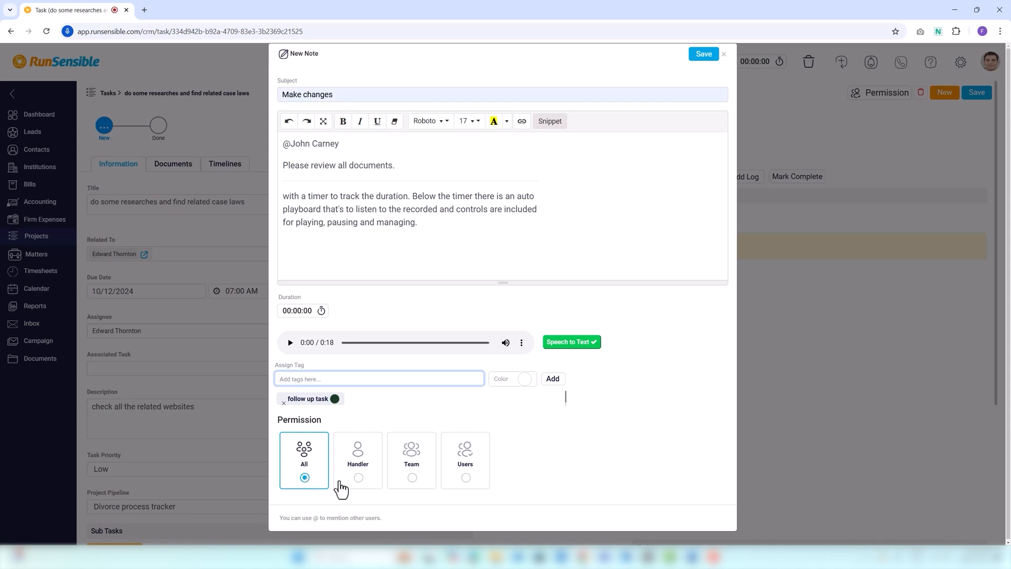
Try the note's Handler permission and the Team permission with the Legal Consultants team.
{"action": "left_click", "coordinate": [359, 478]}
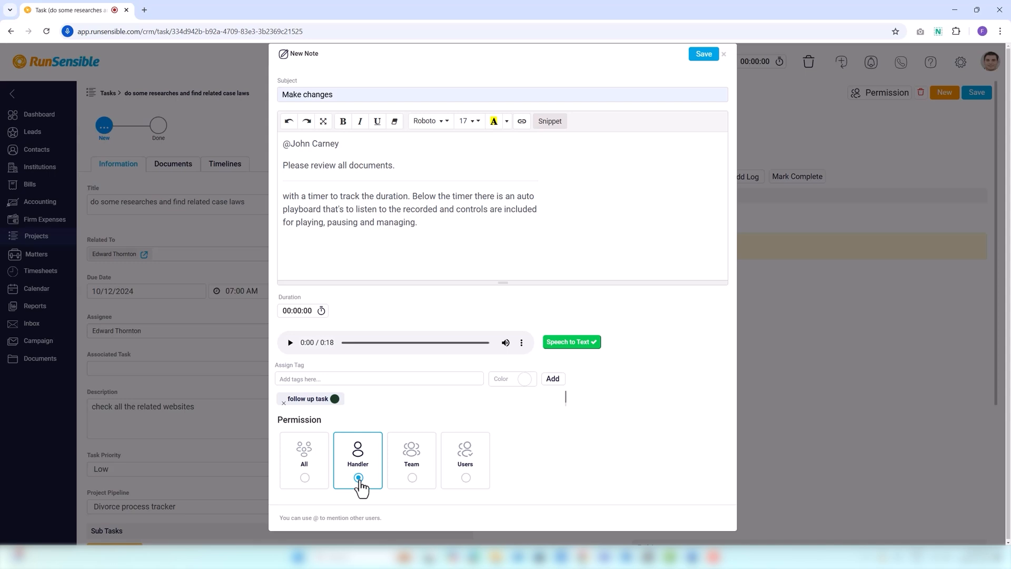
{"action": "left_click", "coordinate": [412, 478]}
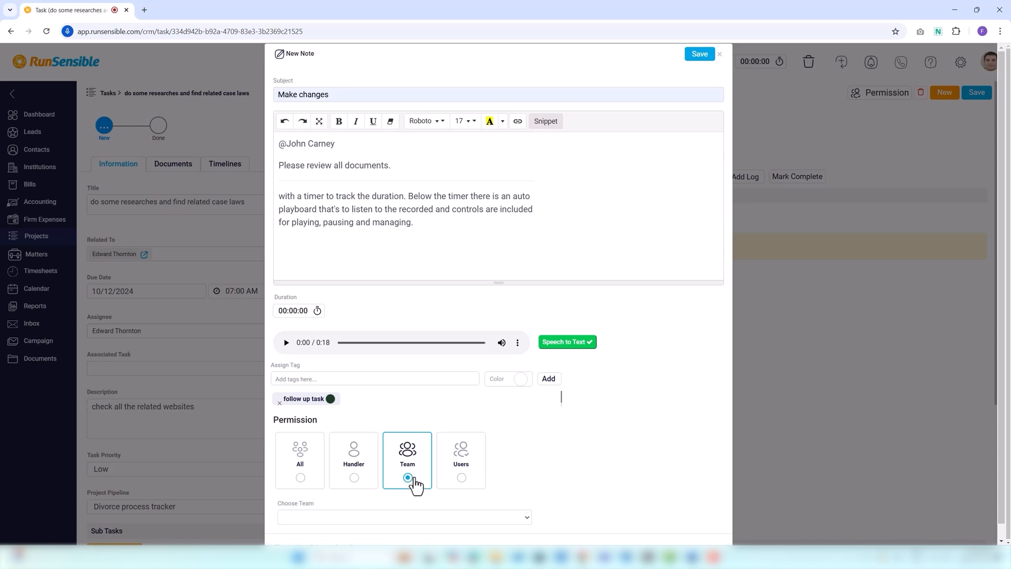
{"action": "left_click", "coordinate": [376, 518]}
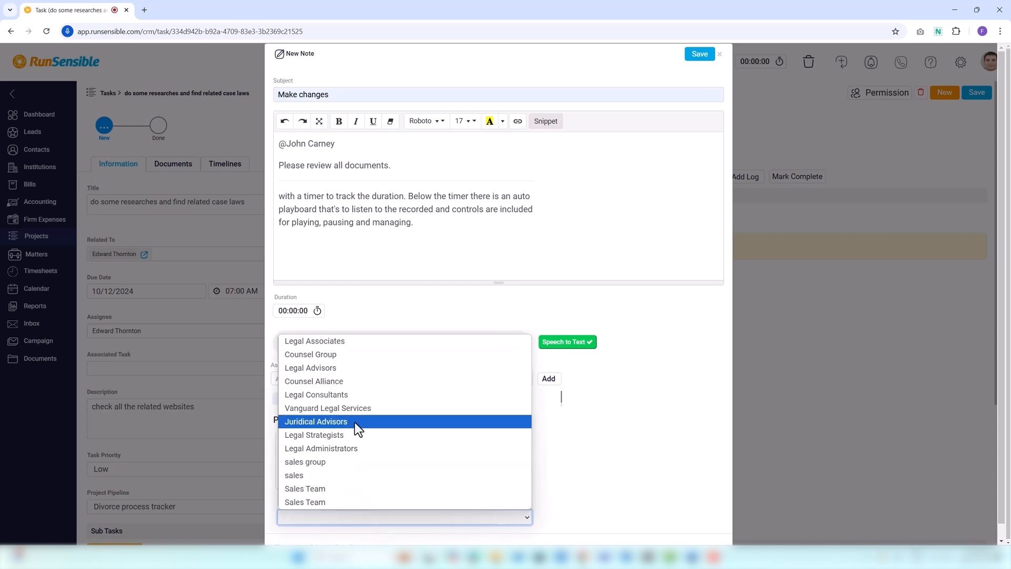
{"action": "left_click", "coordinate": [359, 395]}
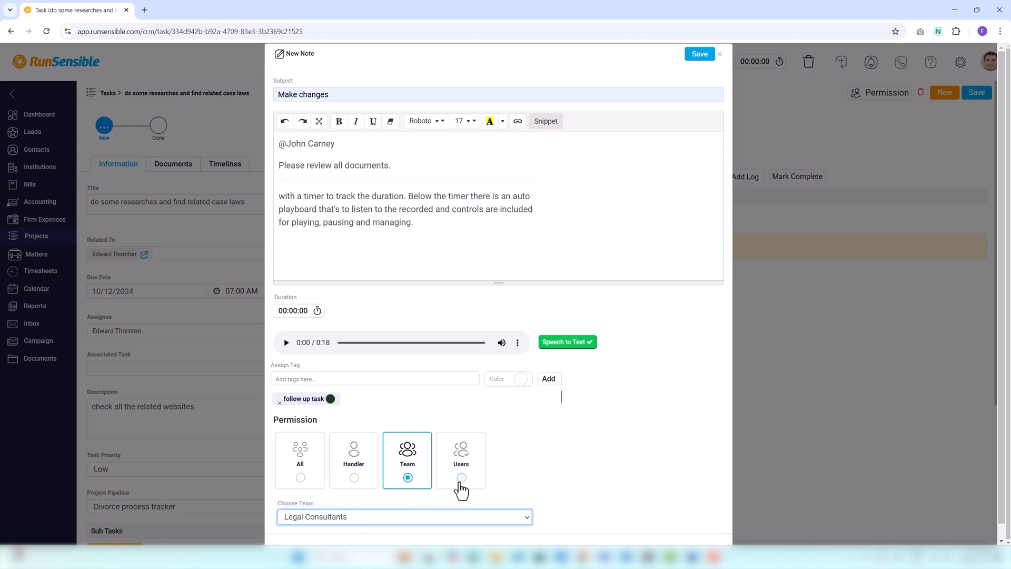
Set the note's permission to Users, choose the second listed user, and save the note.
{"action": "left_click", "coordinate": [460, 480]}
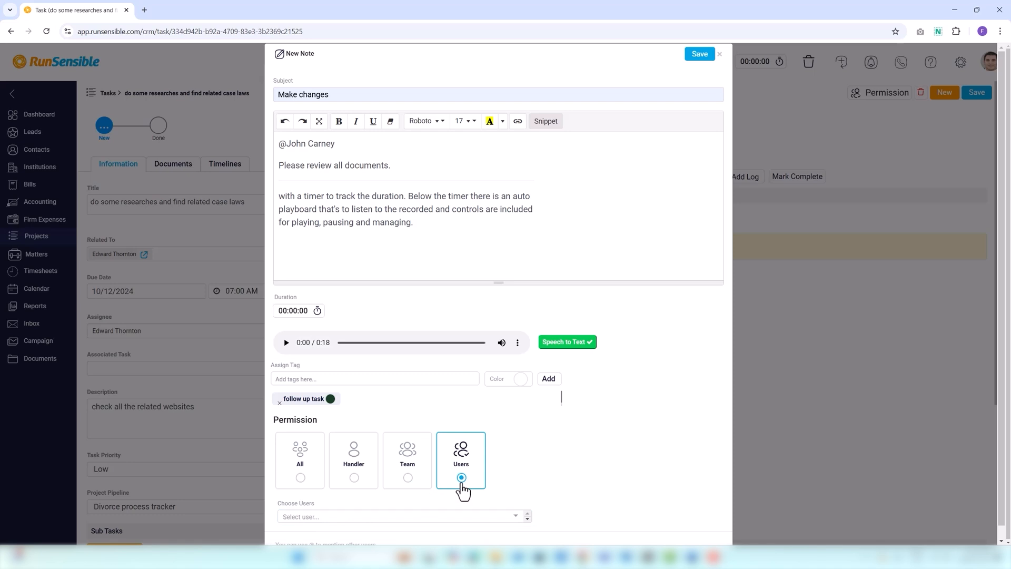
{"action": "left_click", "coordinate": [445, 517]}
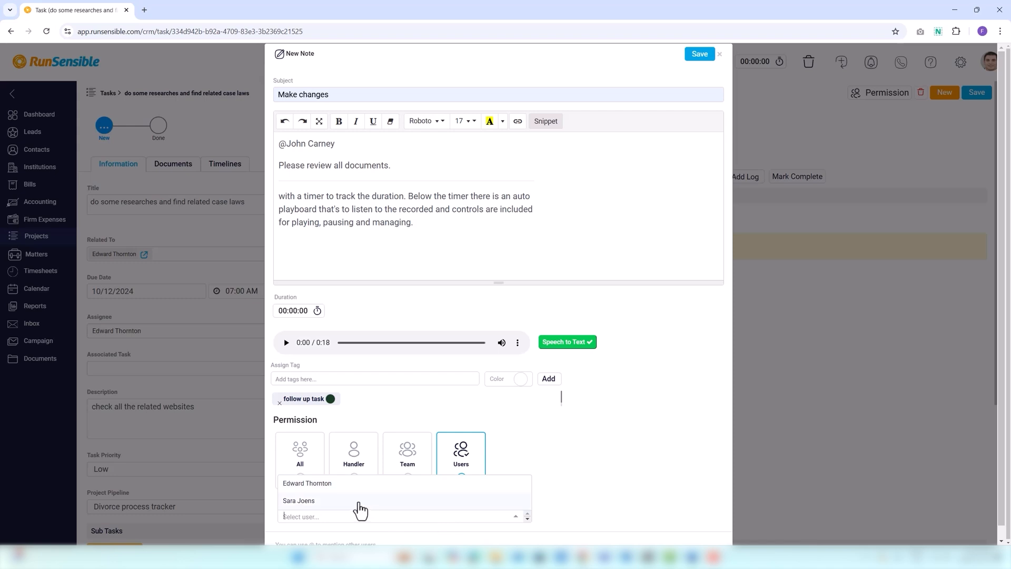
{"action": "left_click", "coordinate": [360, 501]}
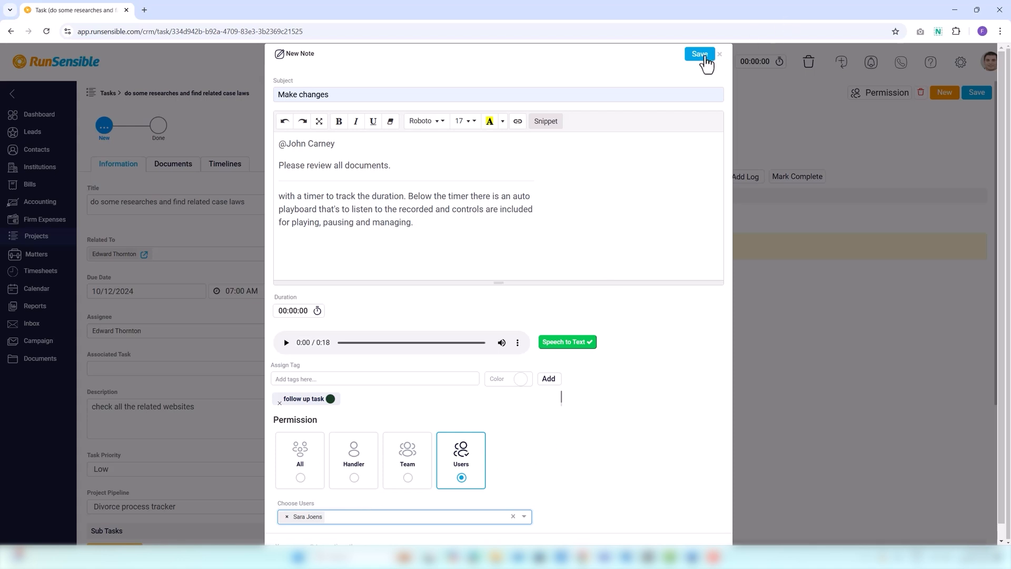
{"action": "left_click", "coordinate": [700, 55]}
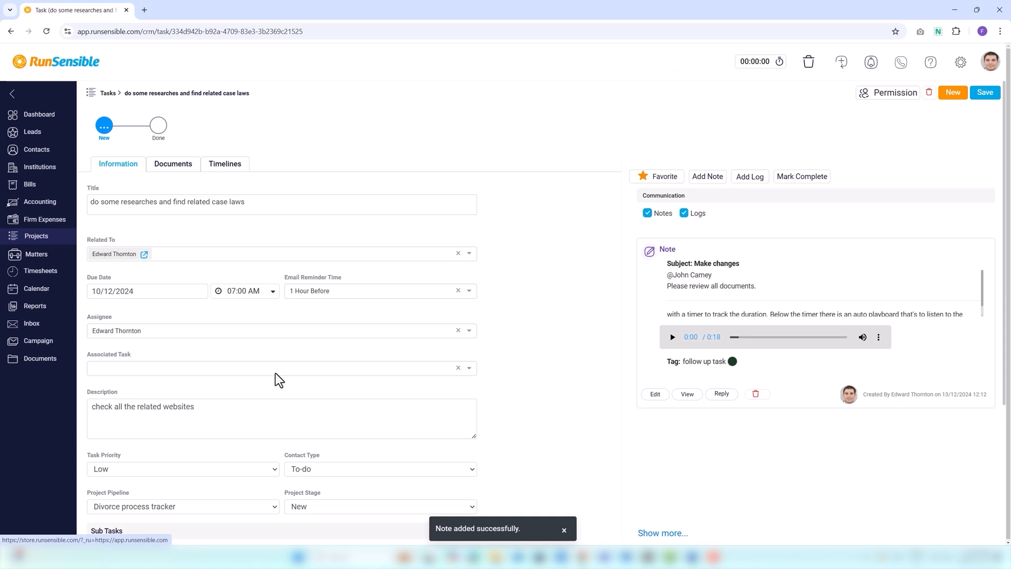
Start a log on the task with communication type Meeting and the date 2/12/2024.
{"action": "left_click", "coordinate": [744, 179]}
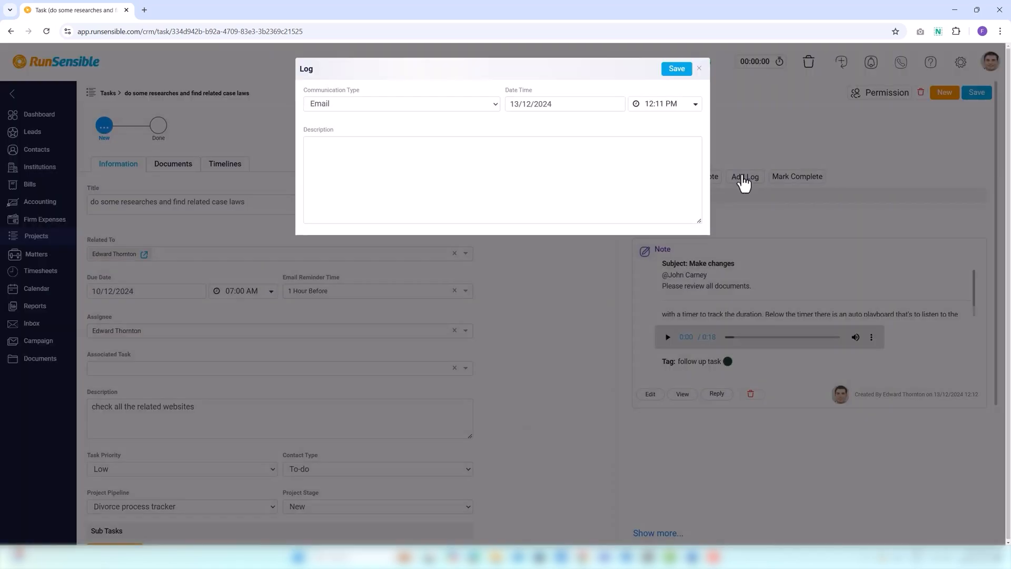
{"action": "left_click", "coordinate": [369, 109]}
{"action": "left_click", "coordinate": [355, 147]}
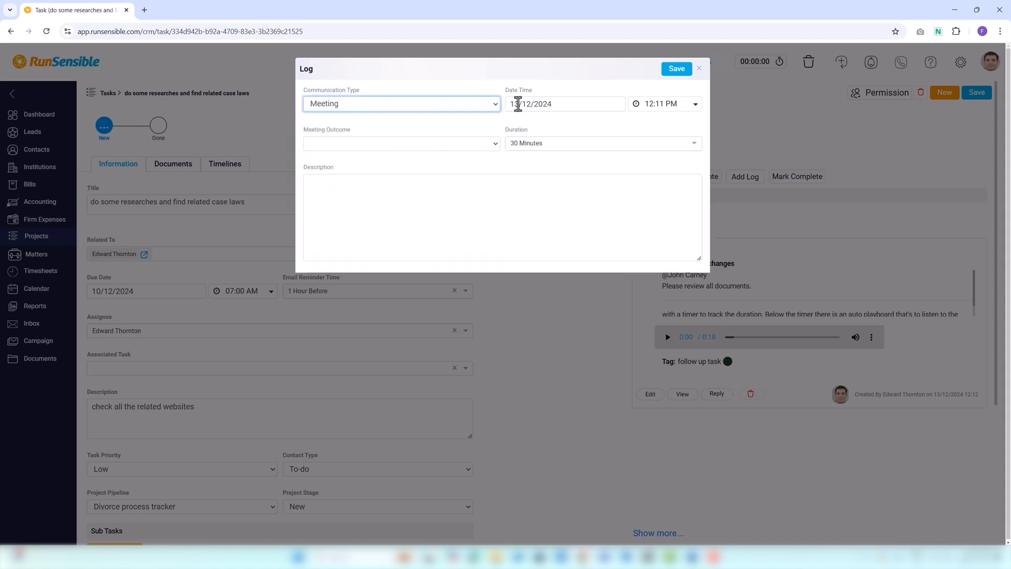
{"action": "left_click", "coordinate": [517, 104]}
{"action": "left_click", "coordinate": [519, 176]}
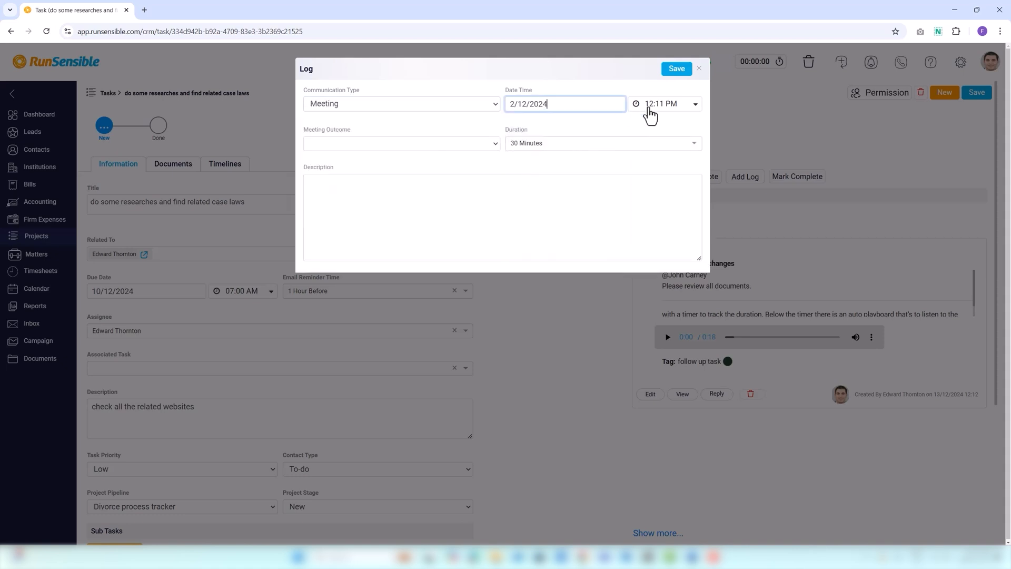
Fill in the meeting log with outcome Completed, duration 1 Hour and the description "do it quickly.".
{"action": "left_click", "coordinate": [329, 144]}
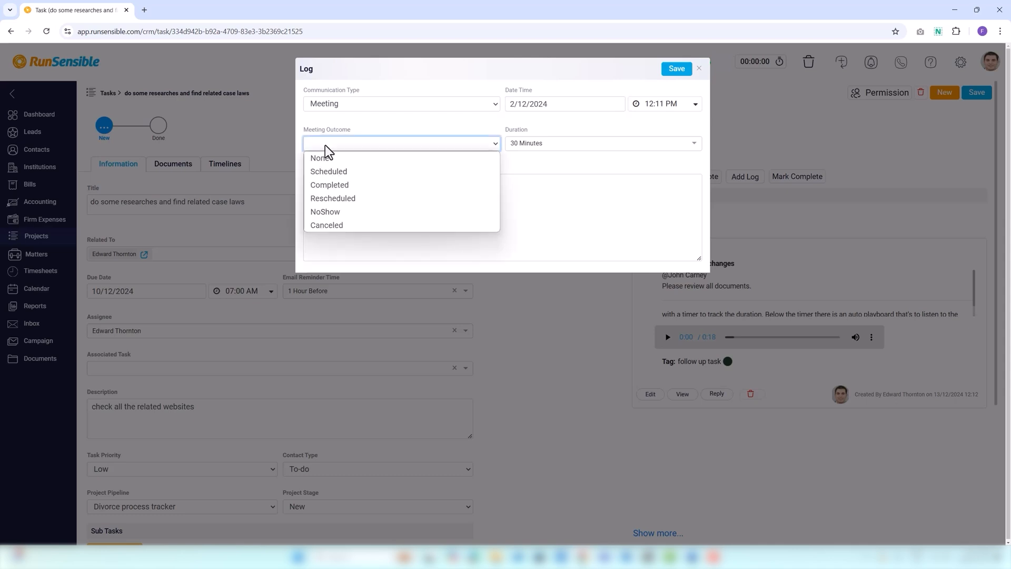
{"action": "left_click", "coordinate": [336, 185]}
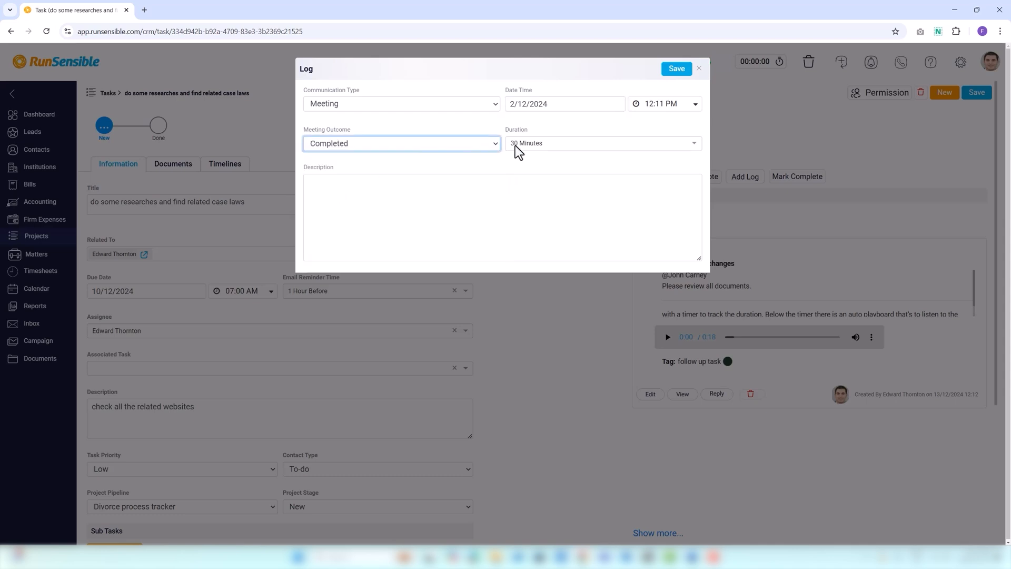
{"action": "left_click", "coordinate": [515, 145]}
{"action": "left_click", "coordinate": [519, 193]}
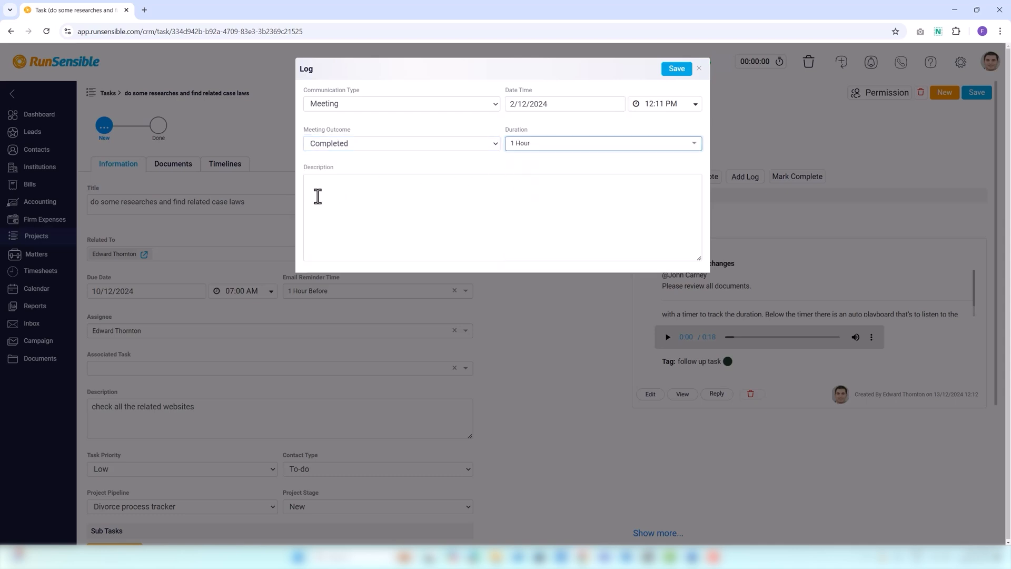
{"action": "left_click", "coordinate": [322, 193]}
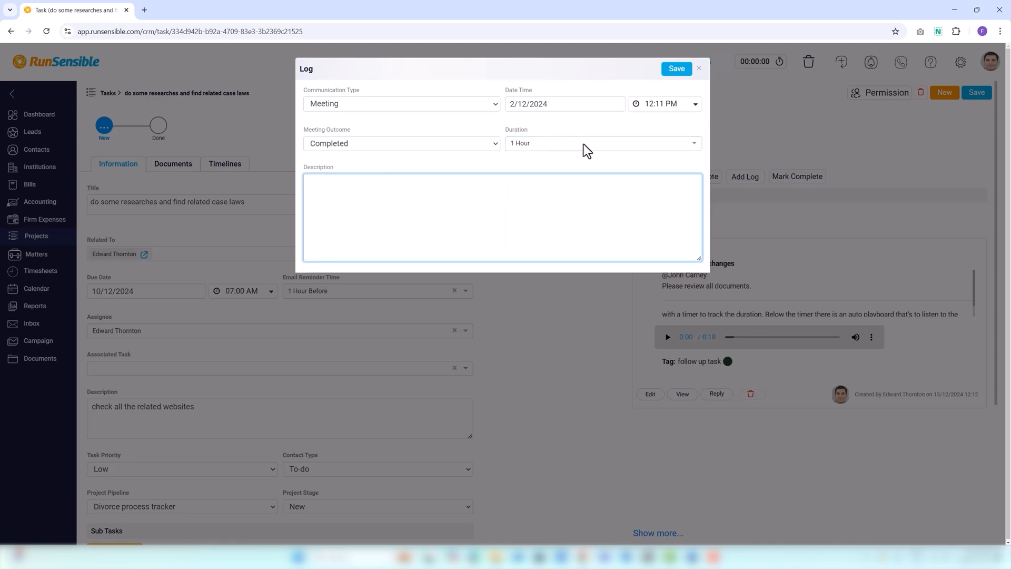
{"action": "type", "text": "do it quickly."}
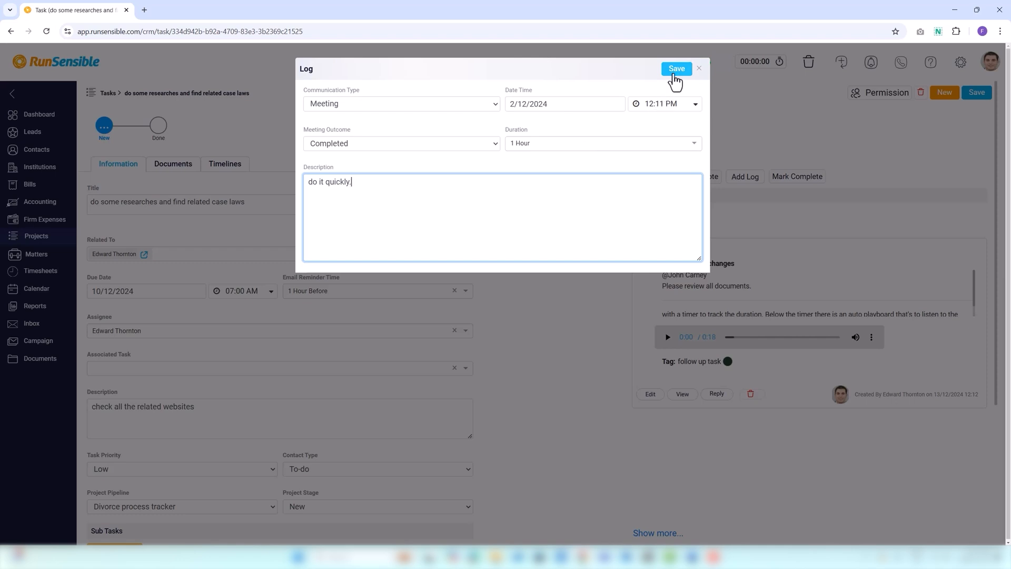
Save the completed meeting log on the task.
{"action": "left_click", "coordinate": [674, 73]}
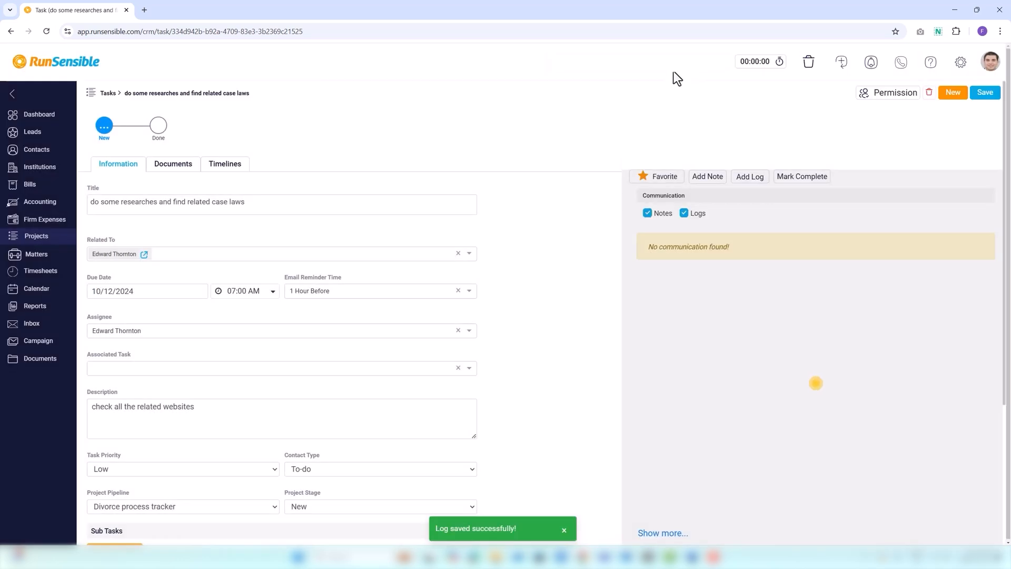
Mark the task complete and return it to the New stage.
{"action": "left_click", "coordinate": [783, 179]}
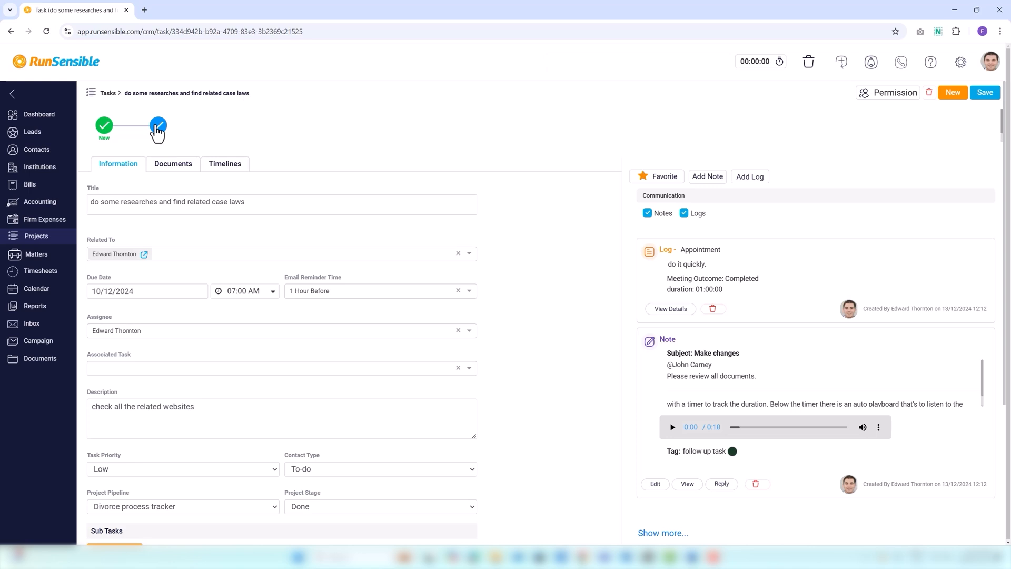
{"action": "left_click", "coordinate": [104, 127]}
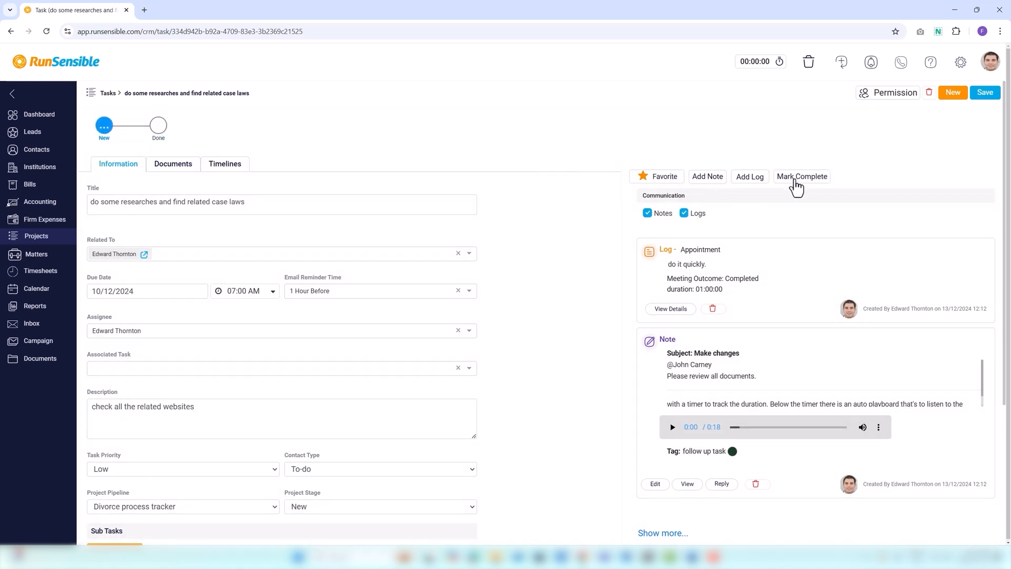
View the task's permission options and the blank new task form, leaving both without changes.
{"action": "left_click", "coordinate": [894, 97]}
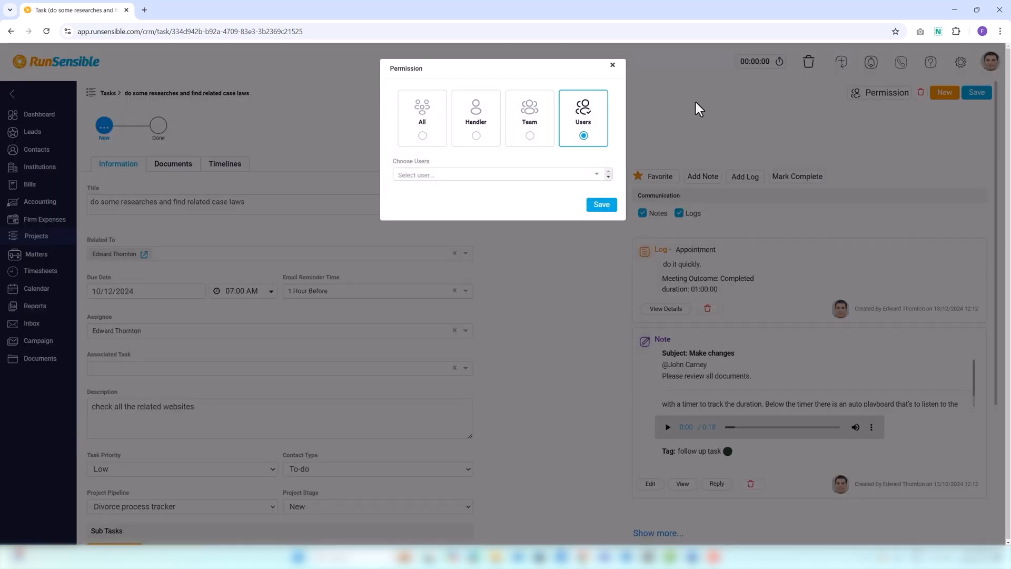
{"action": "left_click", "coordinate": [624, 73]}
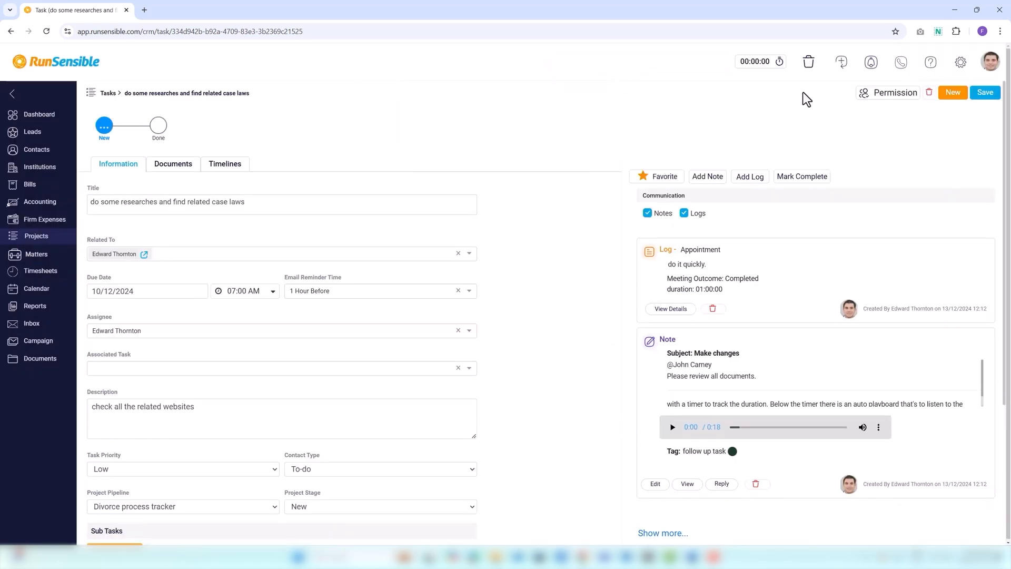
{"action": "left_click", "coordinate": [950, 95]}
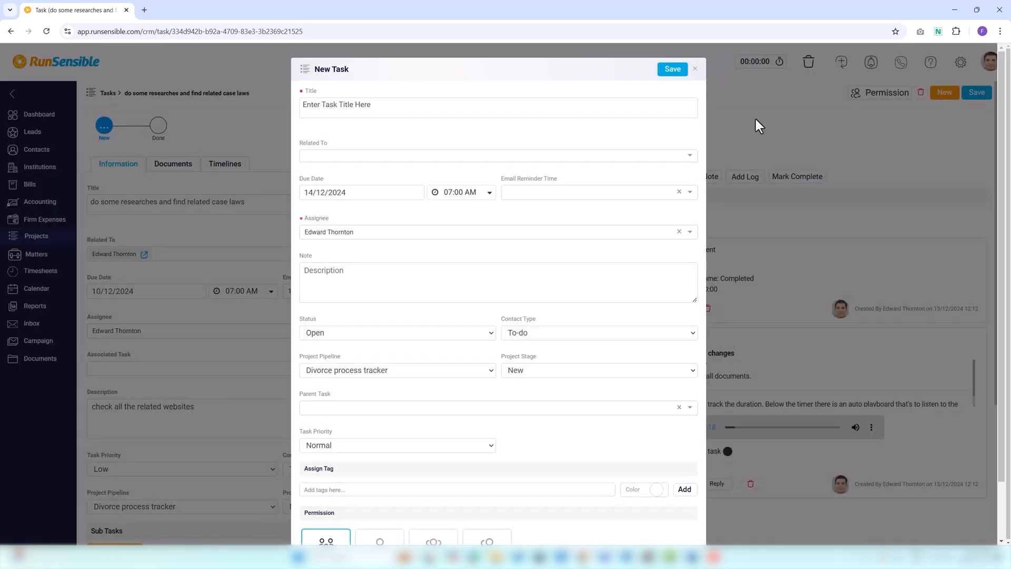
{"action": "left_click", "coordinate": [673, 71]}
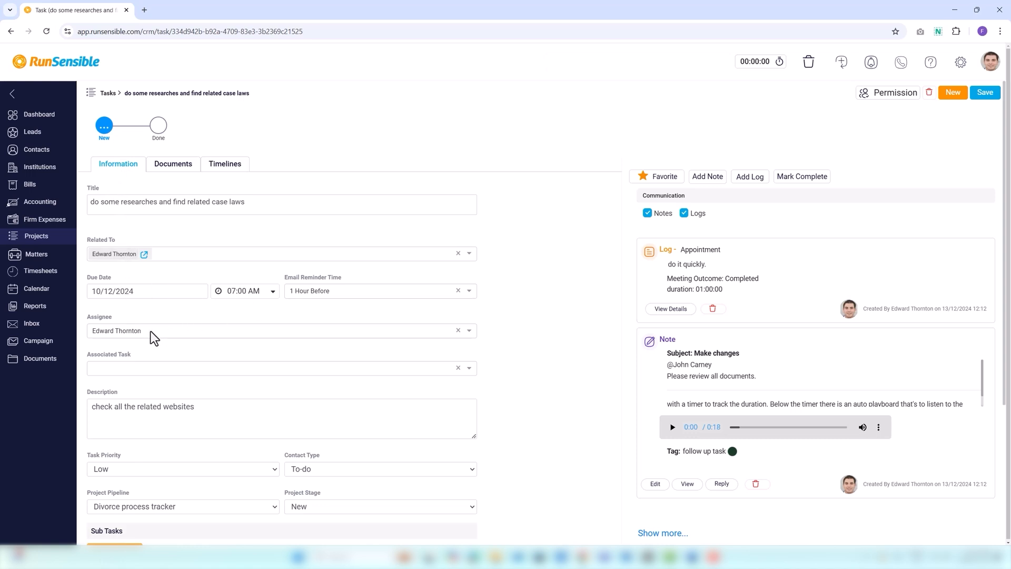
Associate the task with "Collect the required documents" and set its priority to Normal and contact type to Phone.
{"action": "left_click", "coordinate": [143, 367]}
{"action": "left_click", "coordinate": [140, 397]}
{"action": "scroll", "coordinate": [115, 394], "scroll_direction": "down", "scroll_amount": 1}
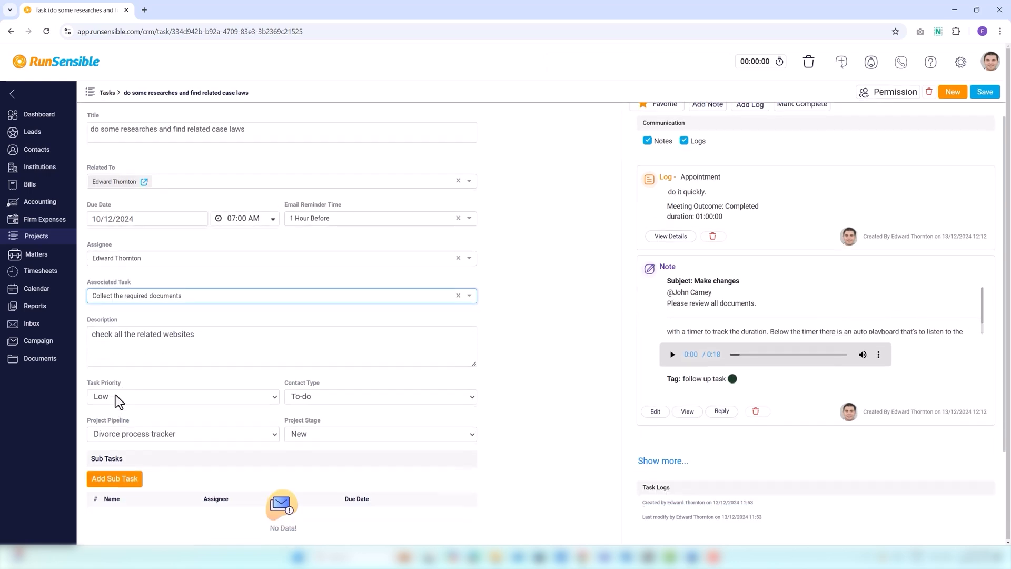
{"action": "left_click", "coordinate": [117, 396]}
{"action": "left_click", "coordinate": [118, 412]}
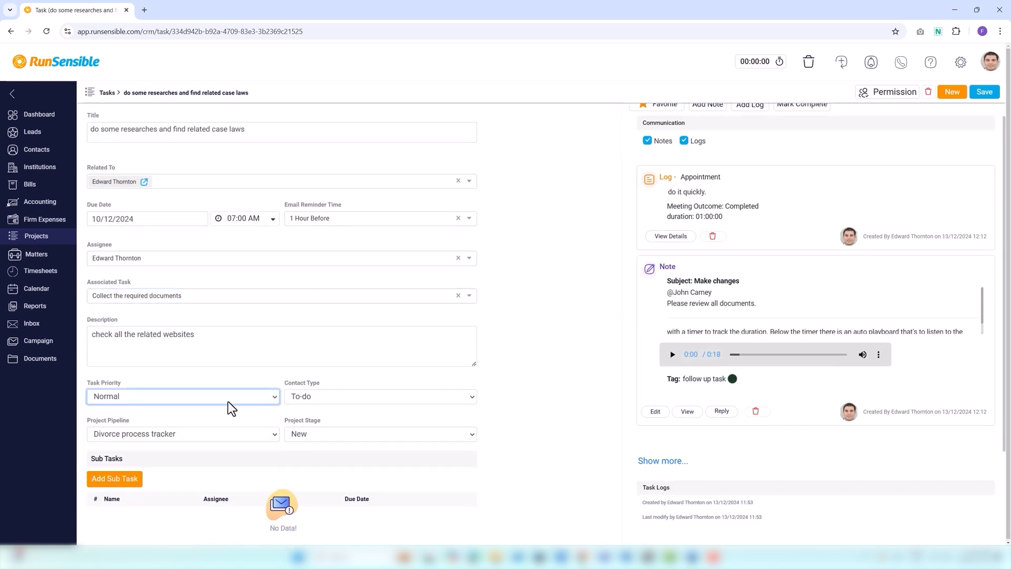
{"action": "left_click", "coordinate": [297, 397]}
{"action": "left_click", "coordinate": [304, 424]}
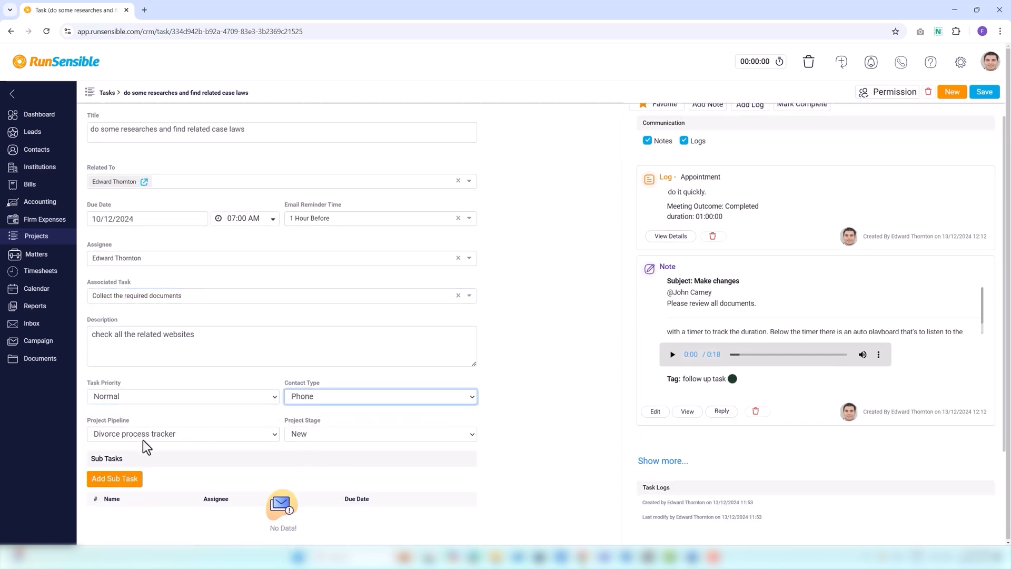
Move the task to the Custody compass project pipeline at the New stage.
{"action": "left_click", "coordinate": [142, 439]}
{"action": "left_click", "coordinate": [152, 420]}
{"action": "left_click", "coordinate": [295, 441]}
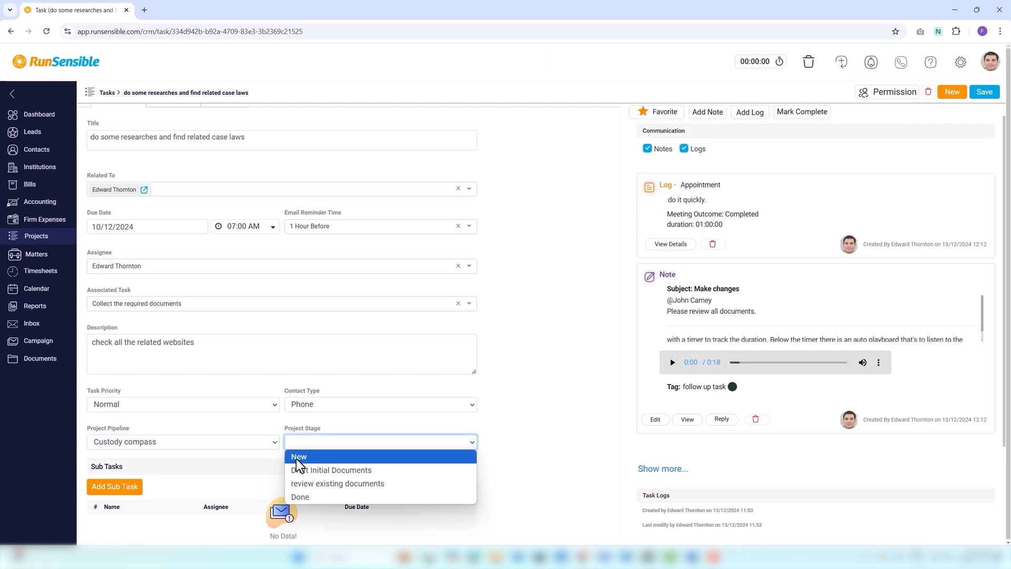
{"action": "left_click", "coordinate": [296, 457]}
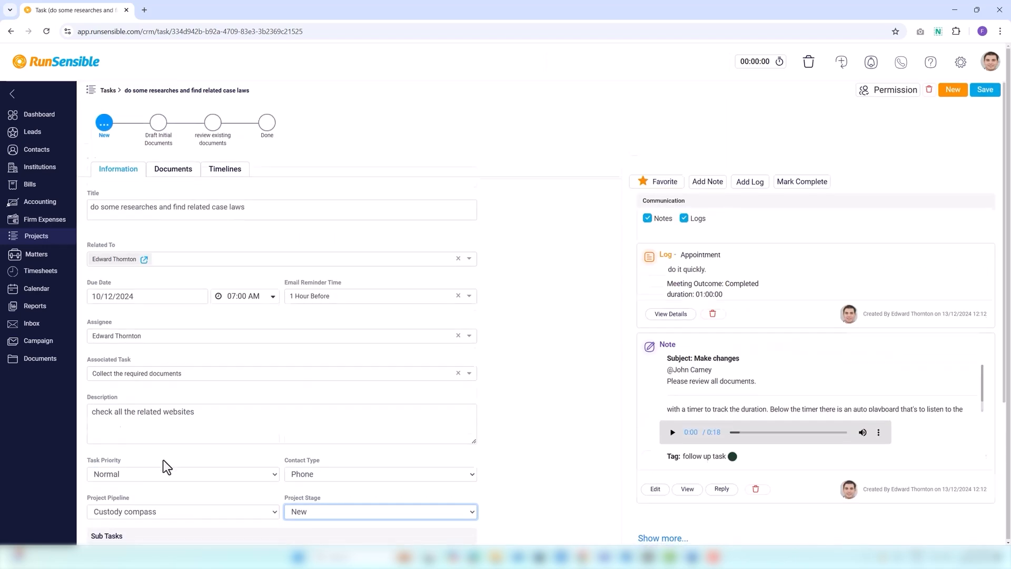
Add and save a subtask titled "Review and prepare the required documents.".
{"action": "scroll", "coordinate": [132, 437], "scroll_direction": "down", "scroll_amount": 3}
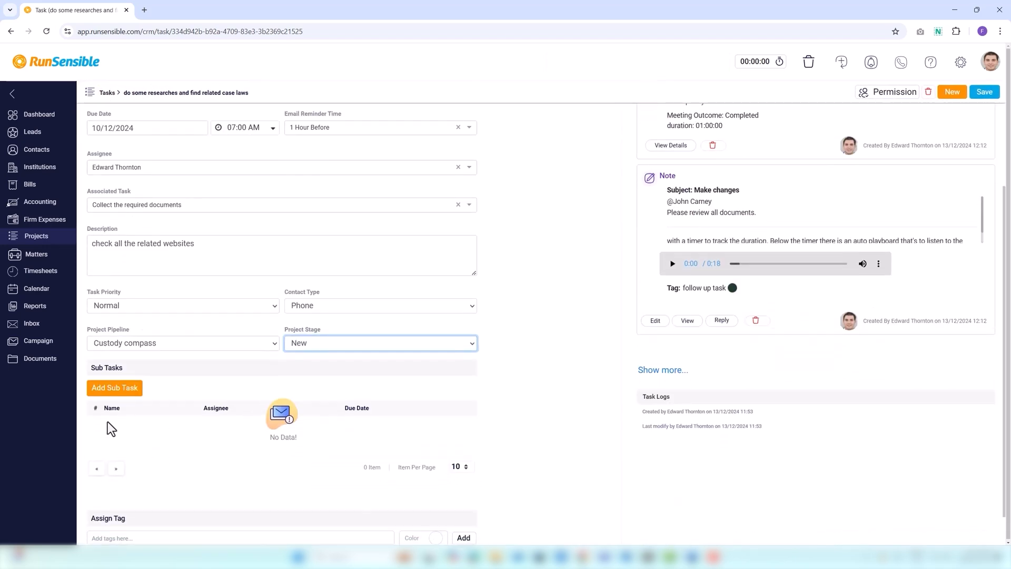
{"action": "left_click", "coordinate": [114, 394]}
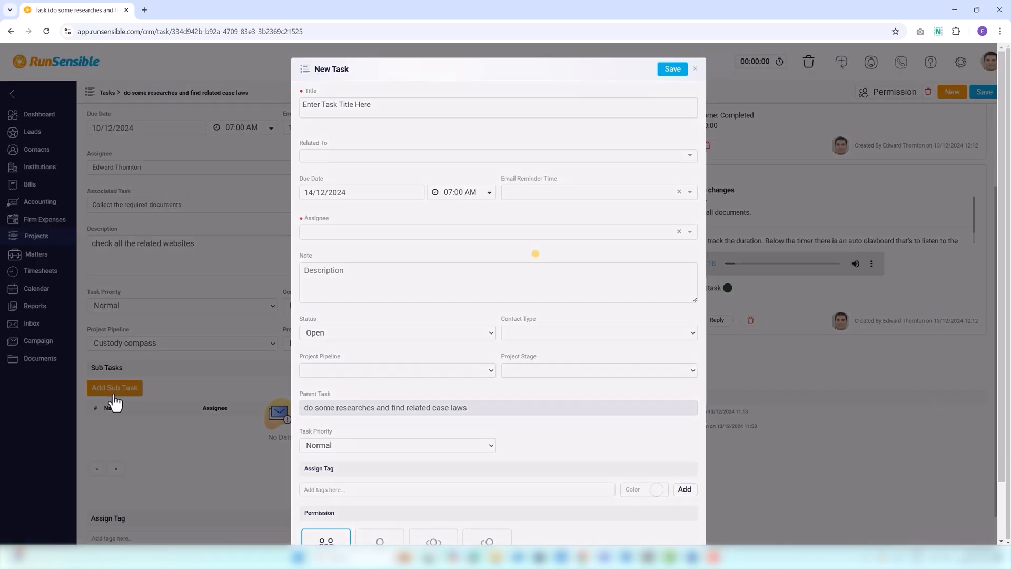
{"action": "left_click", "coordinate": [337, 108]}
{"action": "type", "text": "Review and p"}
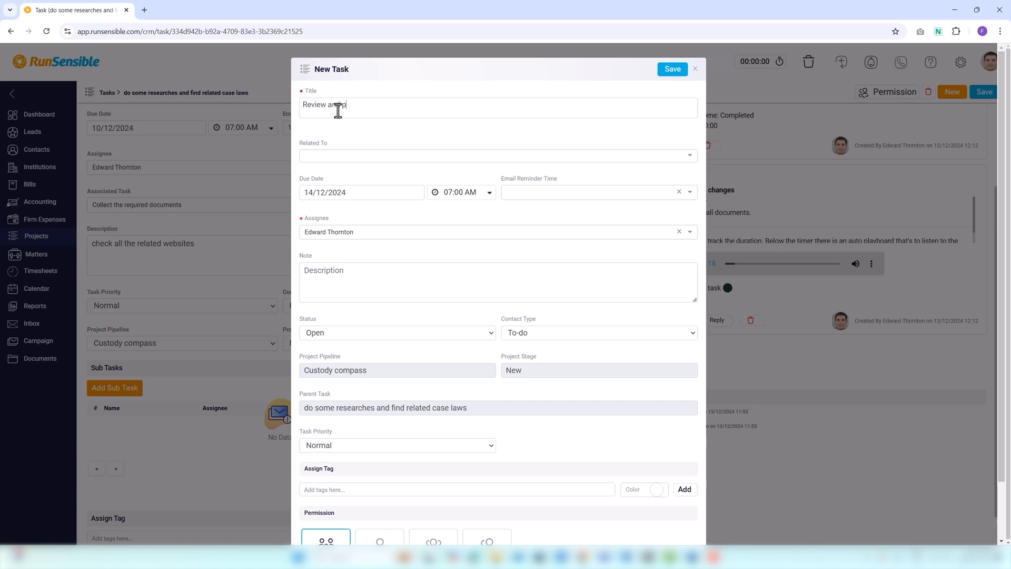
{"action": "type", "text": "repare the required documents"}
{"action": "key", "text": "BackSpace"}
{"action": "key", "text": "BackSpace"}
{"action": "key", "text": "BackSpace"}
{"action": "key", "text": "BackSpace"}
{"action": "type", "text": "ents."}
{"action": "left_click", "coordinate": [672, 69]}
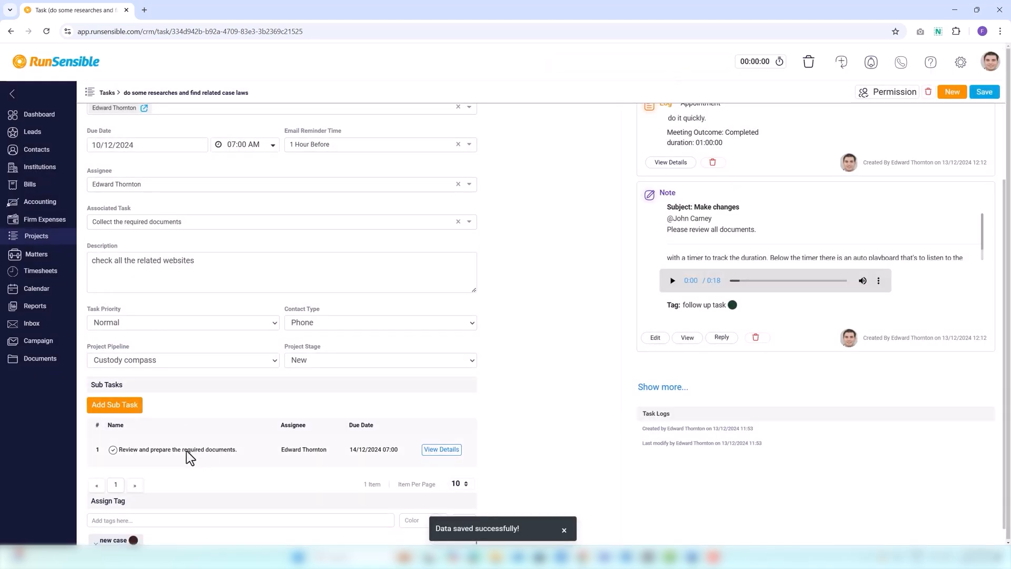
{"action": "scroll", "coordinate": [211, 463], "scroll_direction": "down", "scroll_amount": 1}
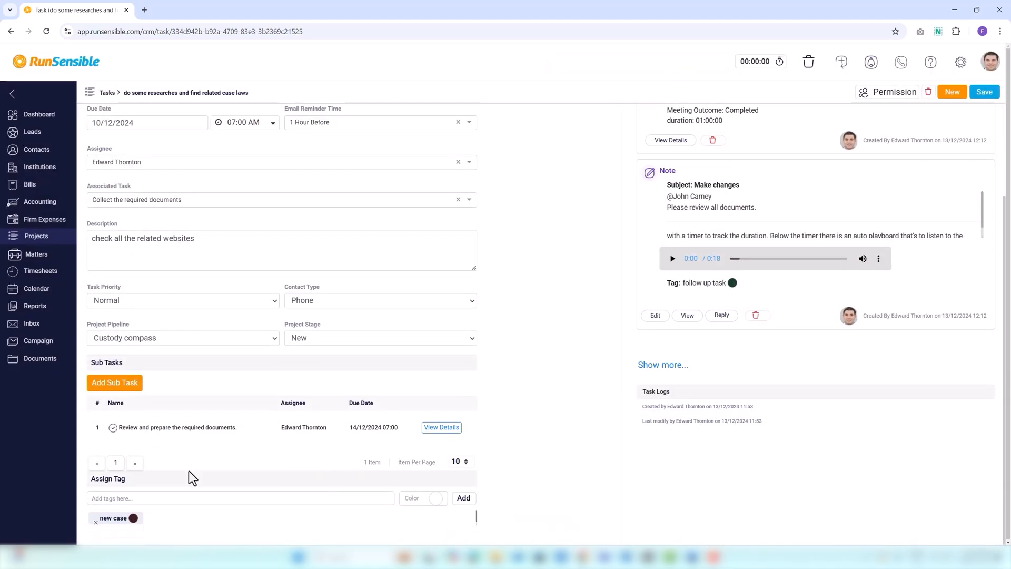
{"action": "left_click", "coordinate": [142, 498]}
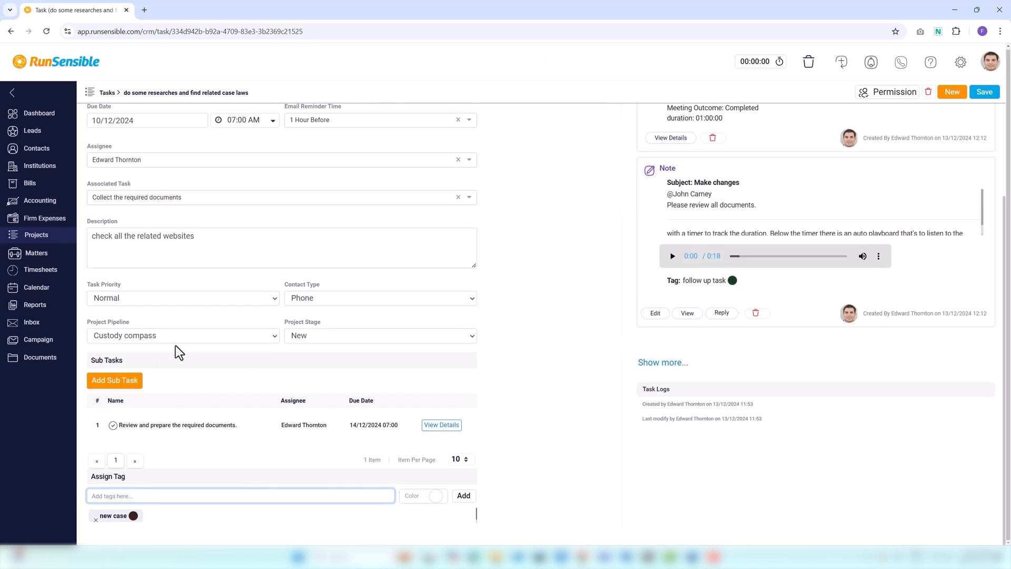
Upload the file Email.docx to the task's documents.
{"action": "scroll", "coordinate": [178, 350], "scroll_direction": "up", "scroll_amount": 5}
{"action": "left_click", "coordinate": [180, 173]}
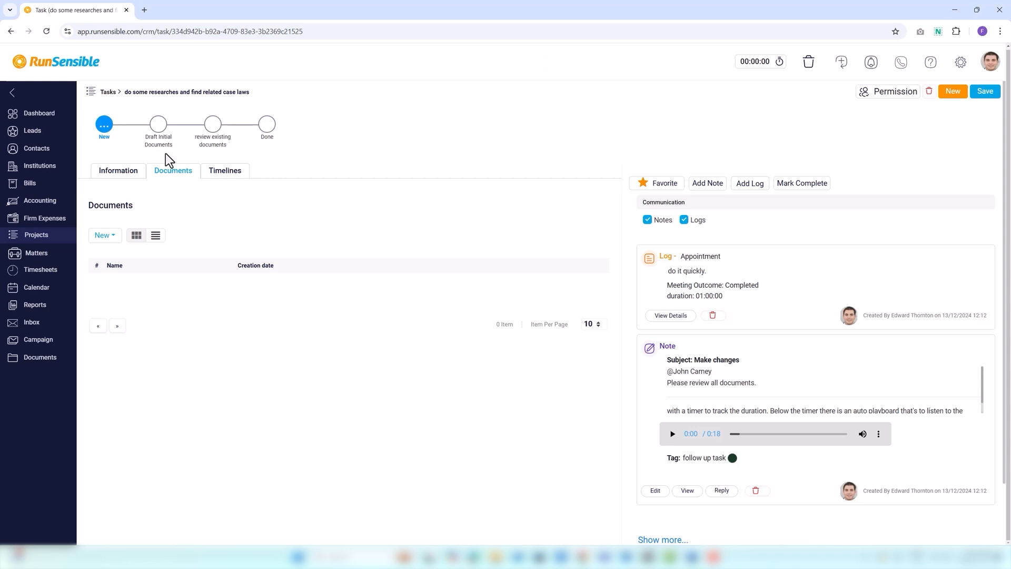
{"action": "left_click", "coordinate": [104, 236]}
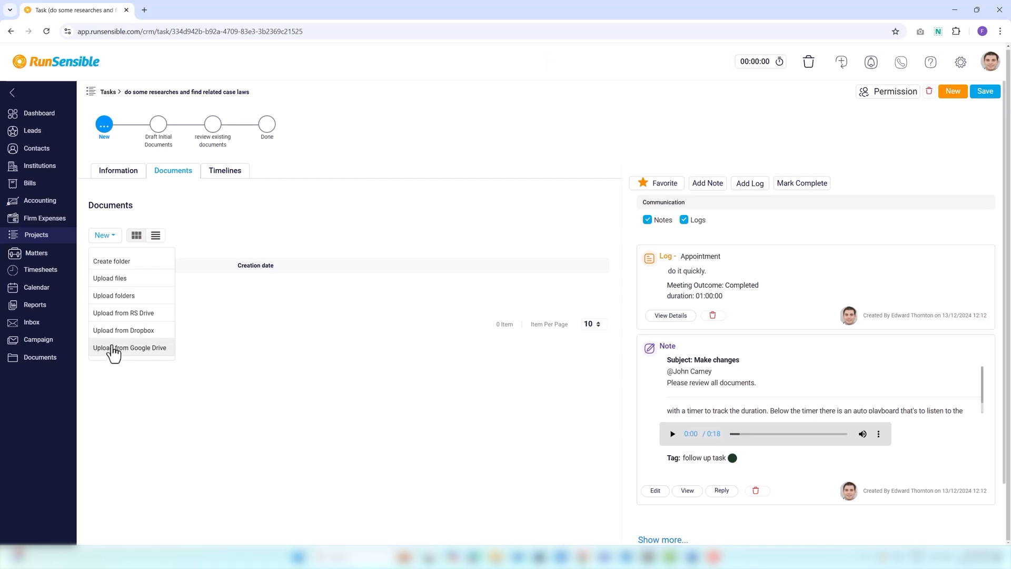
{"action": "left_click", "coordinate": [116, 278]}
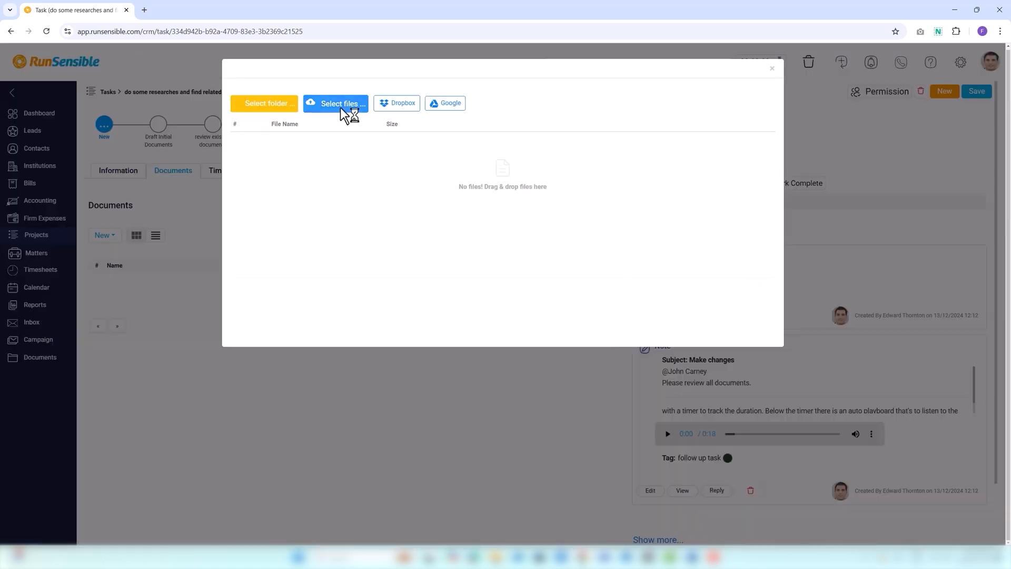
{"action": "left_click", "coordinate": [340, 108]}
{"action": "left_click", "coordinate": [110, 137]}
{"action": "left_click", "coordinate": [416, 258]}
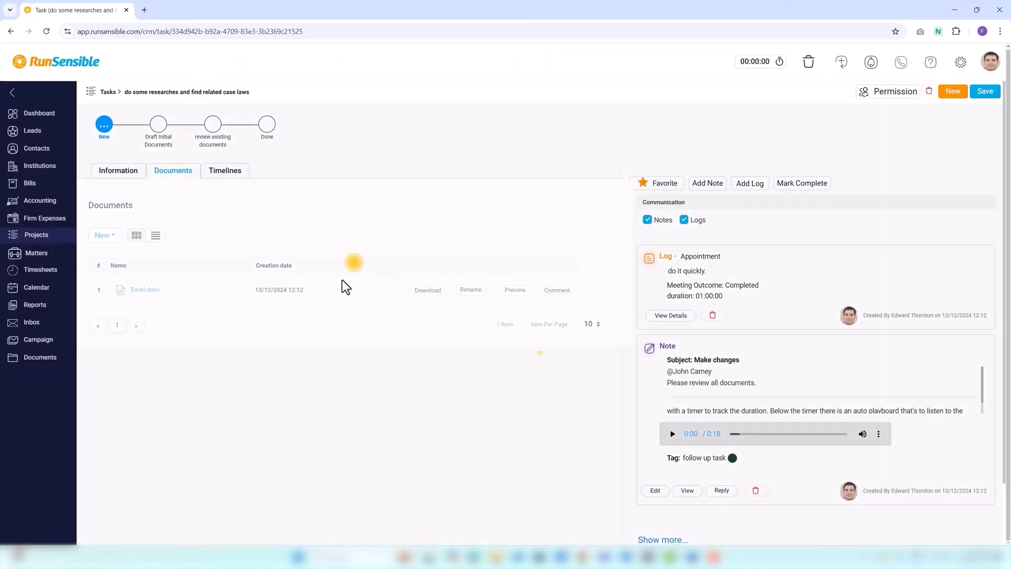
View the task's documents as thumbnails and switch back to the list layout.
{"action": "left_click", "coordinate": [135, 239]}
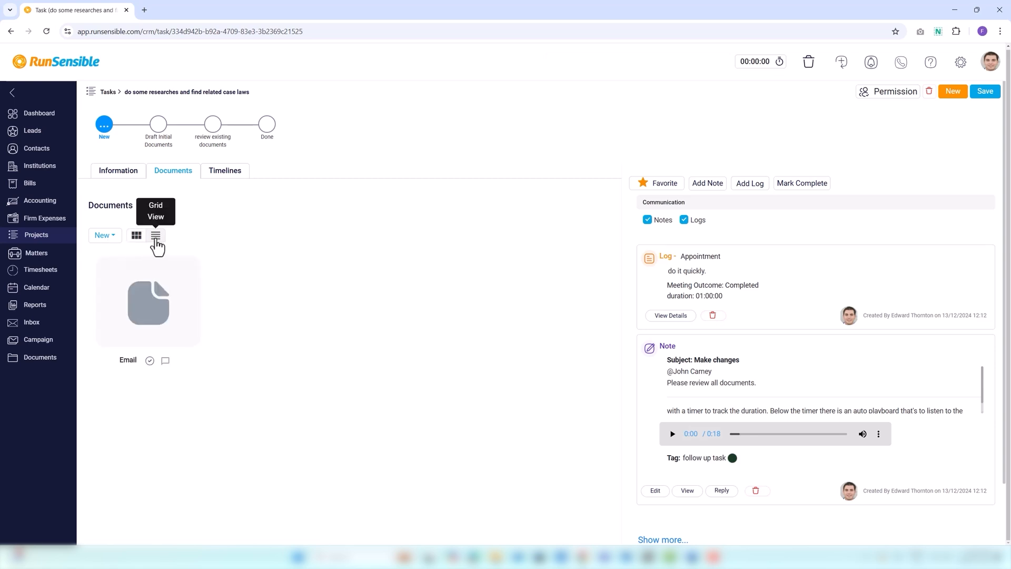
{"action": "left_click", "coordinate": [156, 239]}
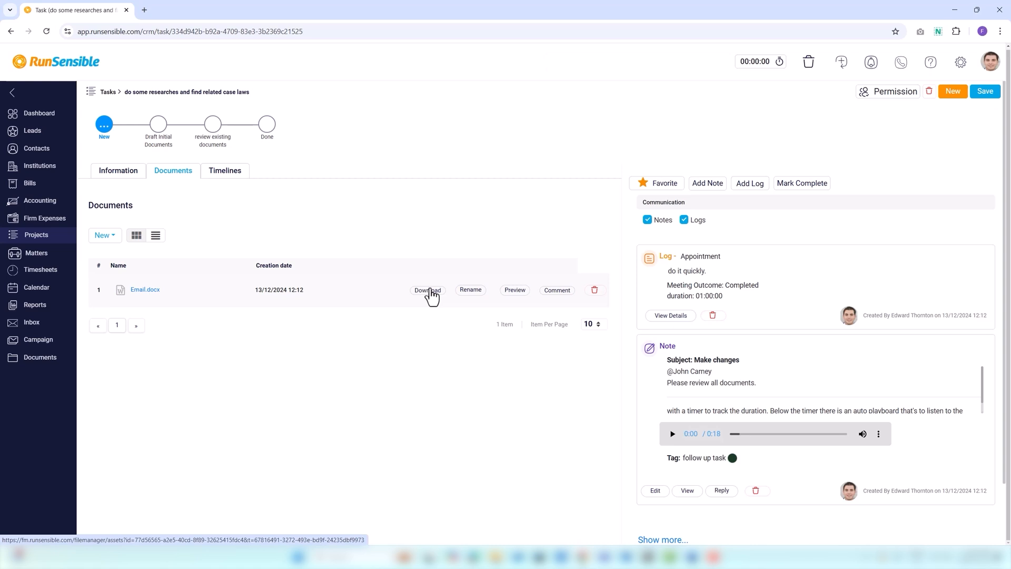
Rename the uploaded document to "Email and Phones".
{"action": "left_click", "coordinate": [470, 289]}
{"action": "left_click", "coordinate": [476, 105]}
{"action": "type", "text": "and Phones"}
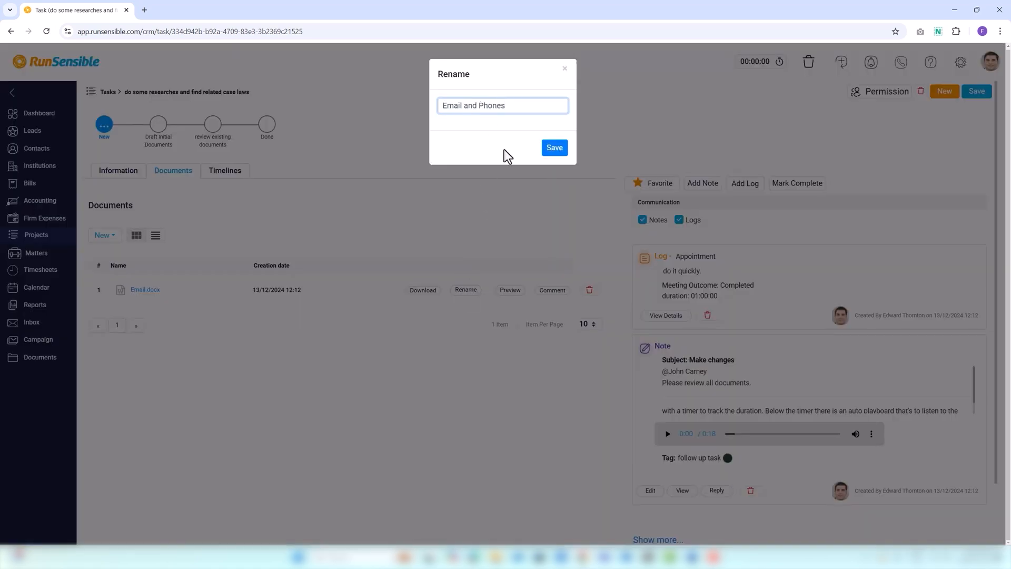
{"action": "left_click", "coordinate": [554, 148]}
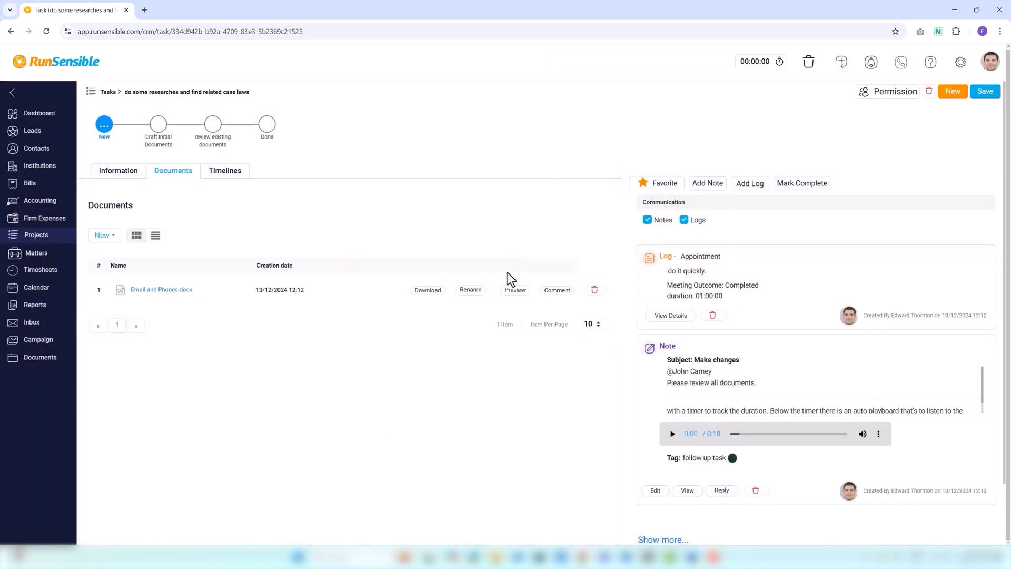
Post the comment "Check" on the uploaded document and close the comment window.
{"action": "left_click", "coordinate": [558, 291]}
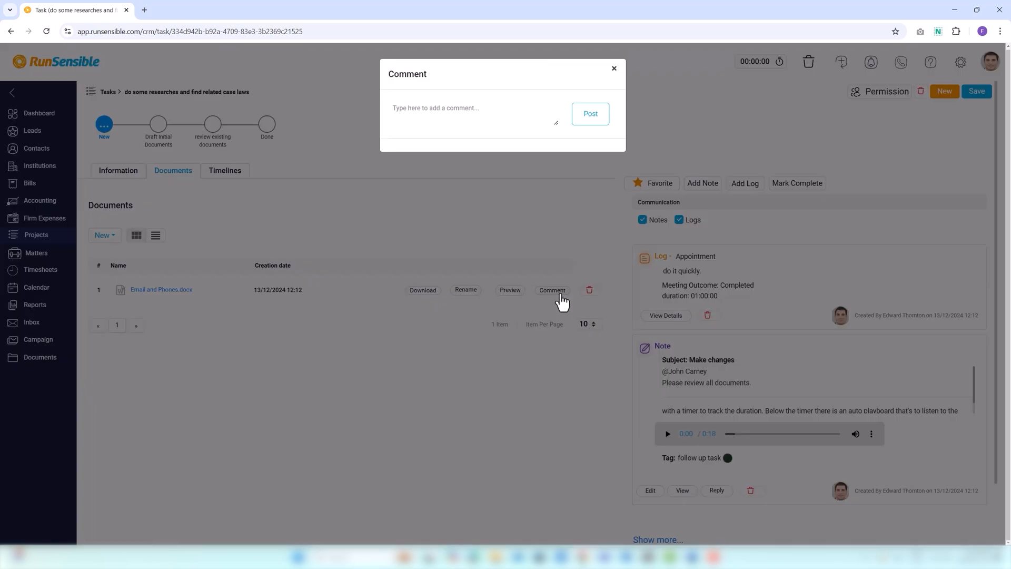
{"action": "left_click", "coordinate": [432, 110]}
{"action": "type", "text": "Check"}
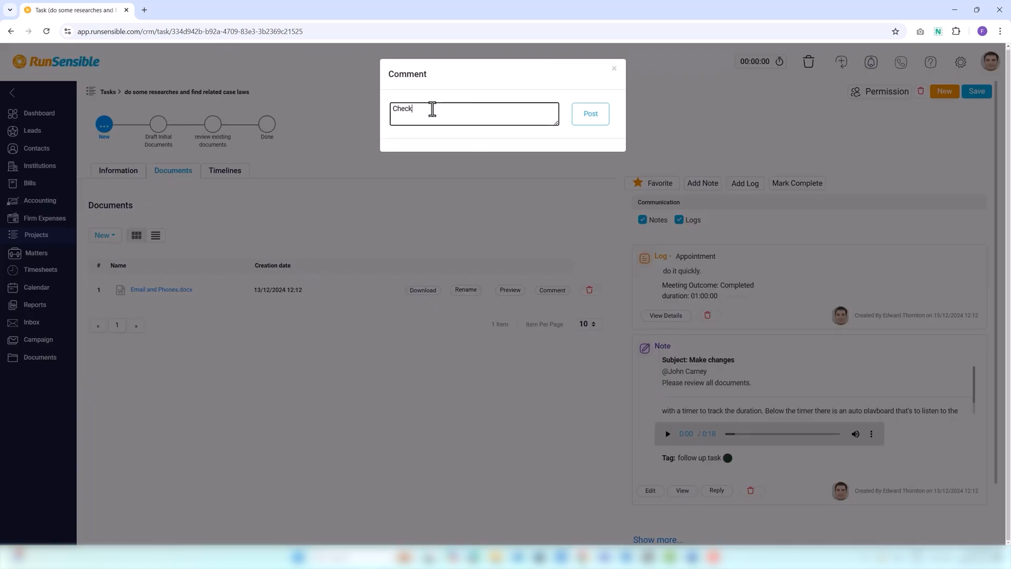
{"action": "left_click", "coordinate": [593, 119]}
{"action": "left_click", "coordinate": [614, 68]}
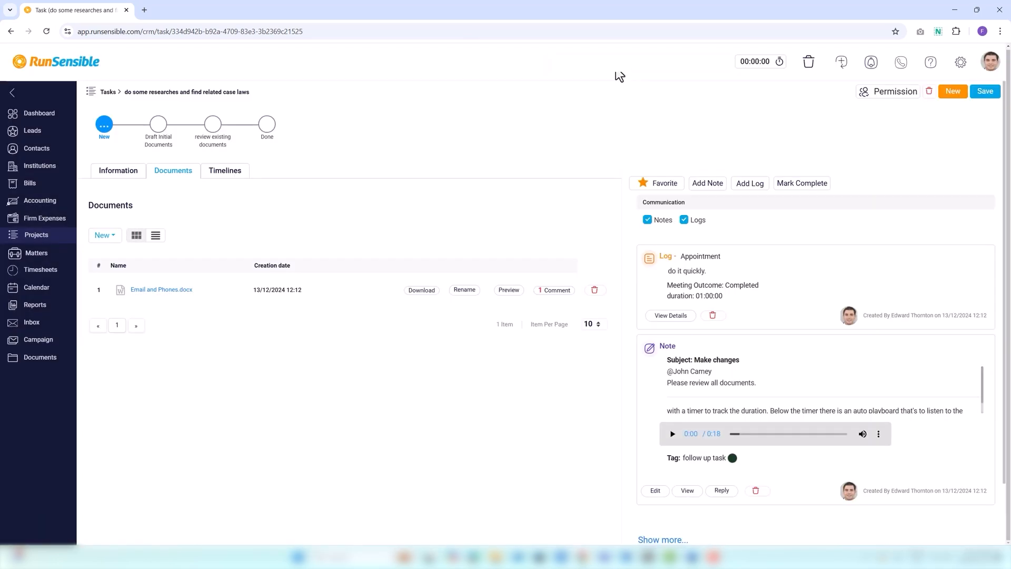
Review the task's timeline of changes.
{"action": "left_click", "coordinate": [225, 181]}
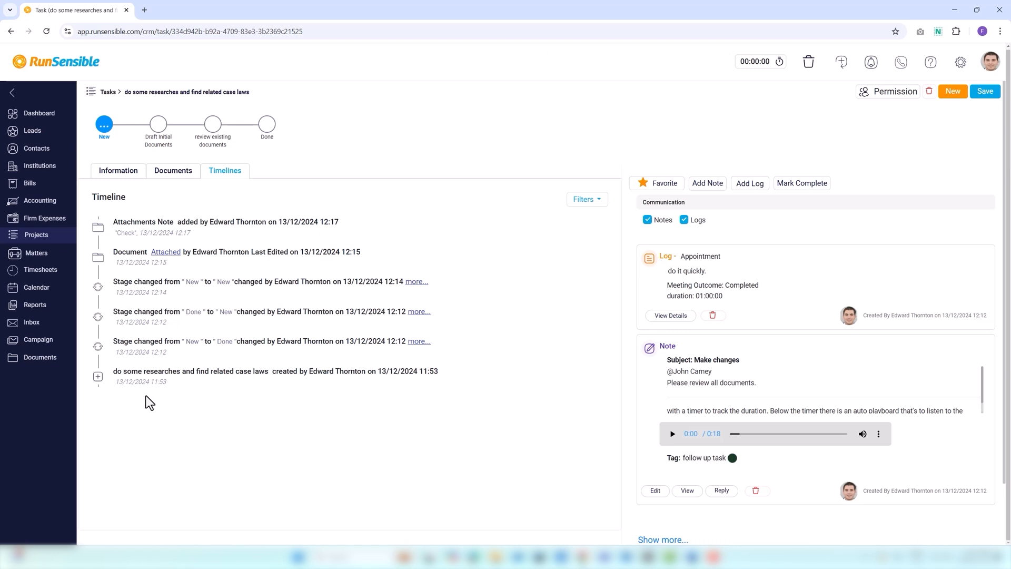
Return to the dashboard and open the Task Types page in the Matters & Projects settings.
{"action": "left_click", "coordinate": [40, 116]}
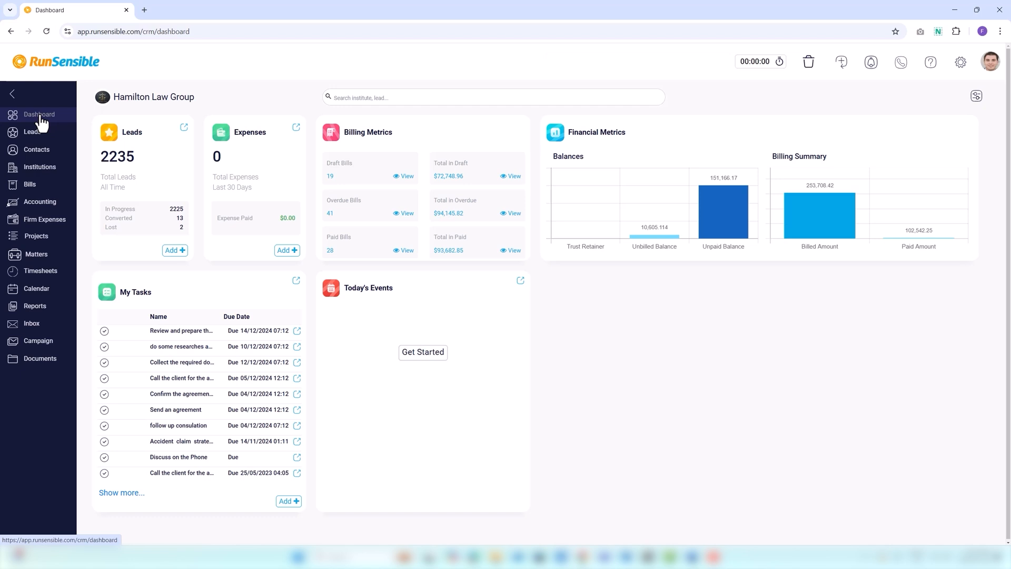
{"action": "left_click", "coordinate": [961, 62]}
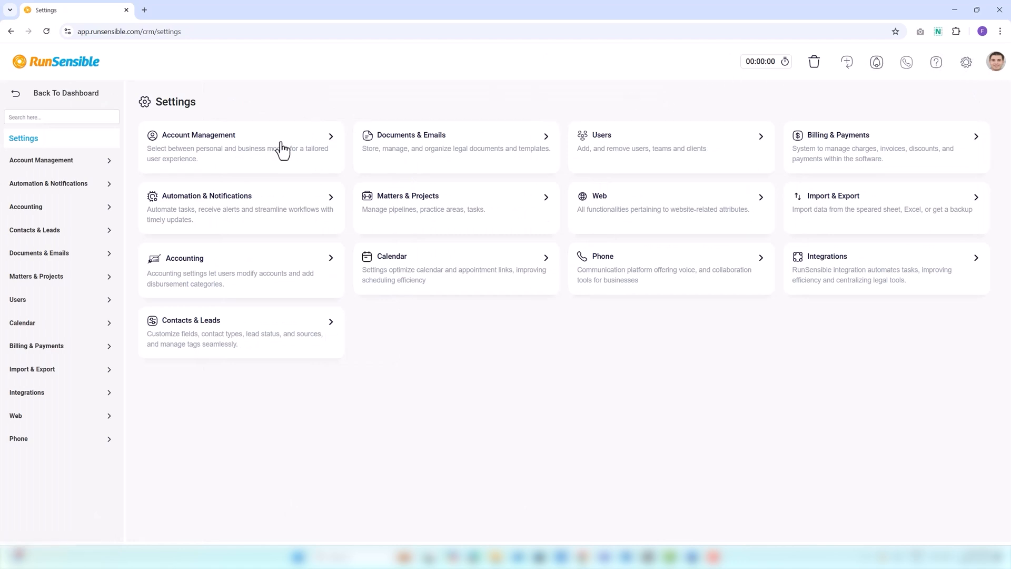
{"action": "left_click", "coordinate": [65, 278]}
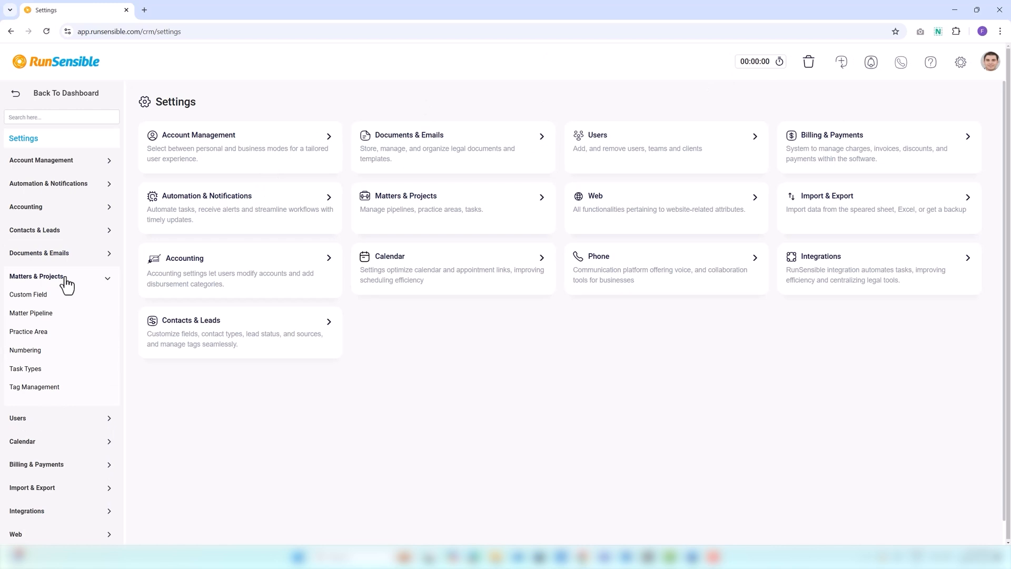
{"action": "left_click", "coordinate": [42, 369]}
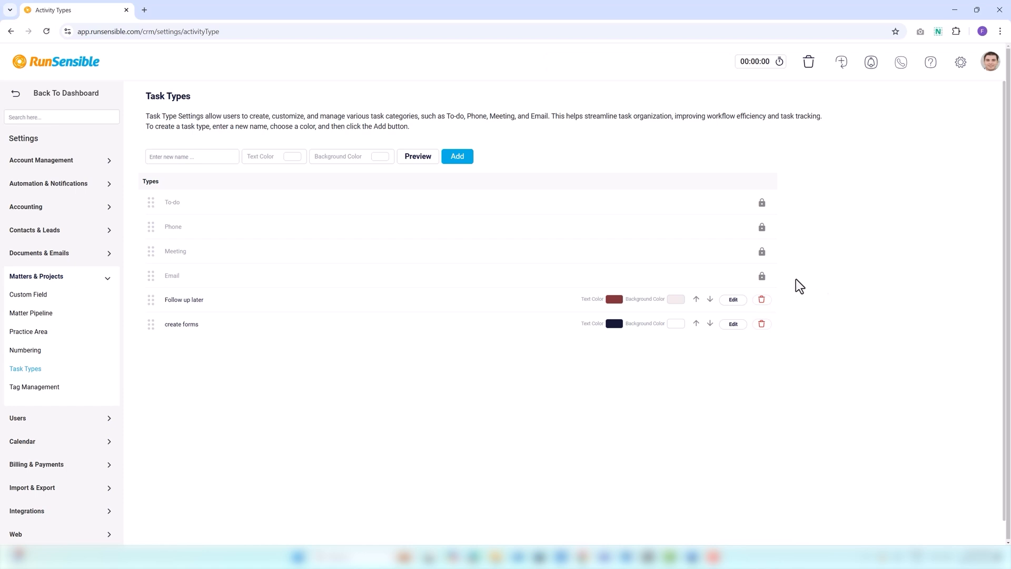
Enter "Follow-up initially" as the name of a new task type, correcting the spelling of "initially".
{"action": "left_click", "coordinate": [152, 157]}
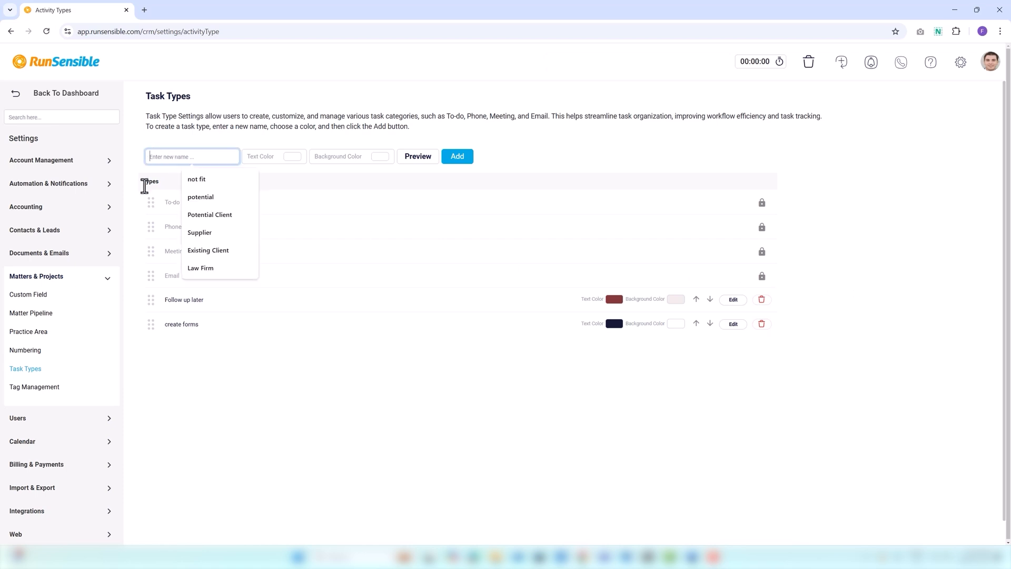
{"action": "left_click", "coordinate": [143, 191]}
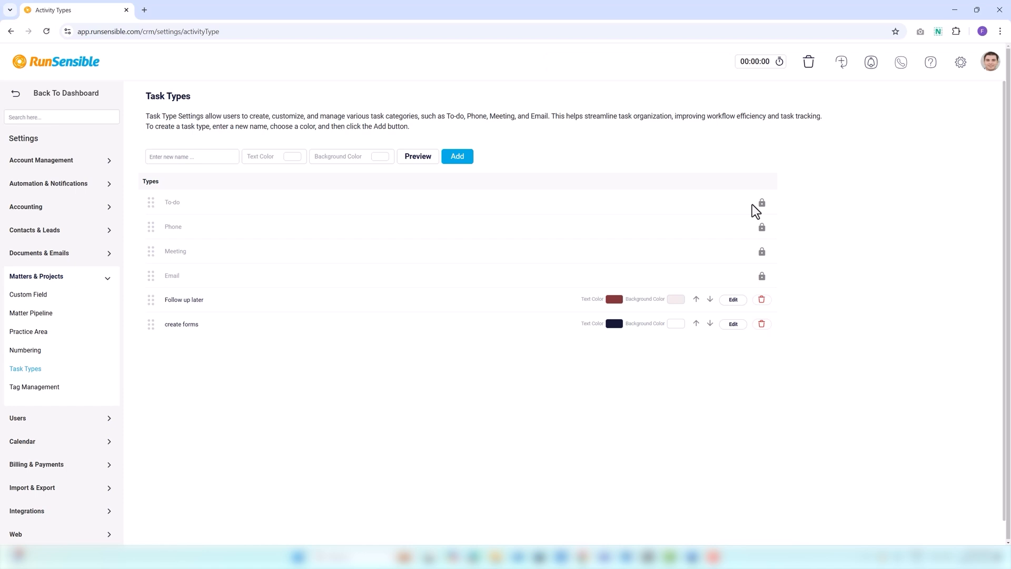
{"action": "left_click", "coordinate": [175, 159]}
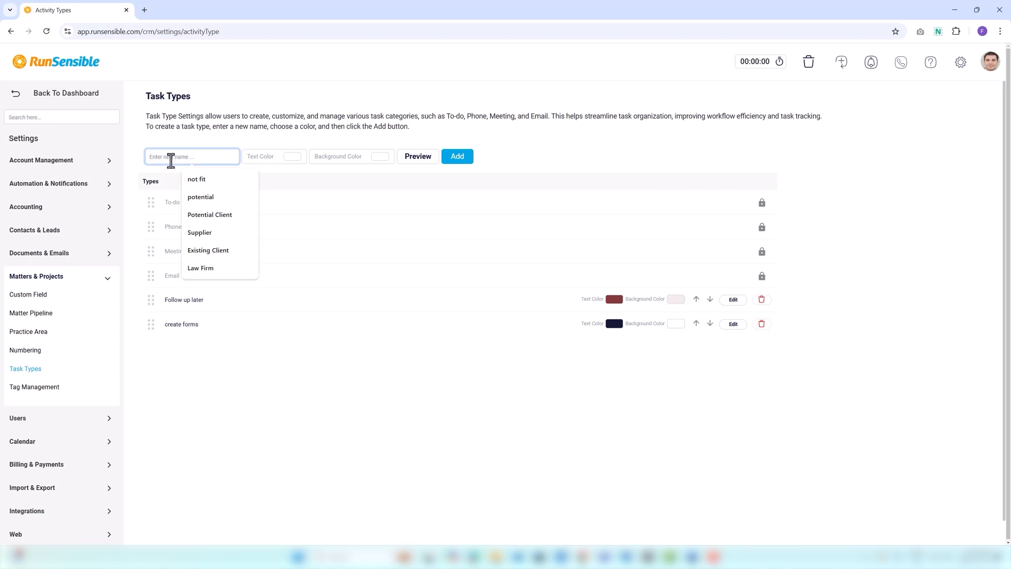
{"action": "type", "text": "Follow-"}
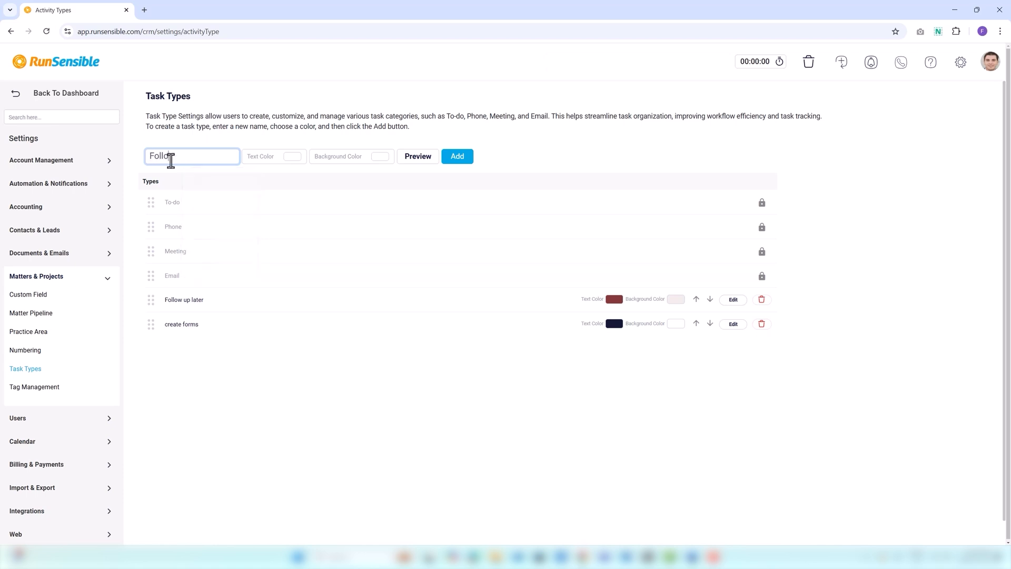
{"action": "type", "text": "up "}
{"action": "type", "text": "intitia"}
{"action": "type", "text": "ll"}
{"action": "type", "text": "ally"}
{"action": "right_click", "coordinate": [199, 157]}
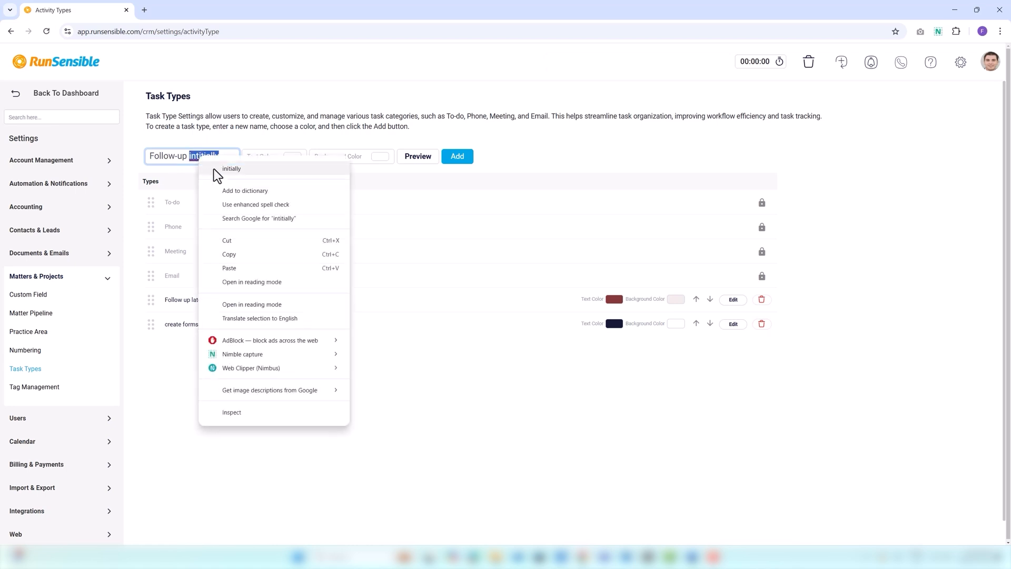
{"action": "left_click", "coordinate": [216, 169]}
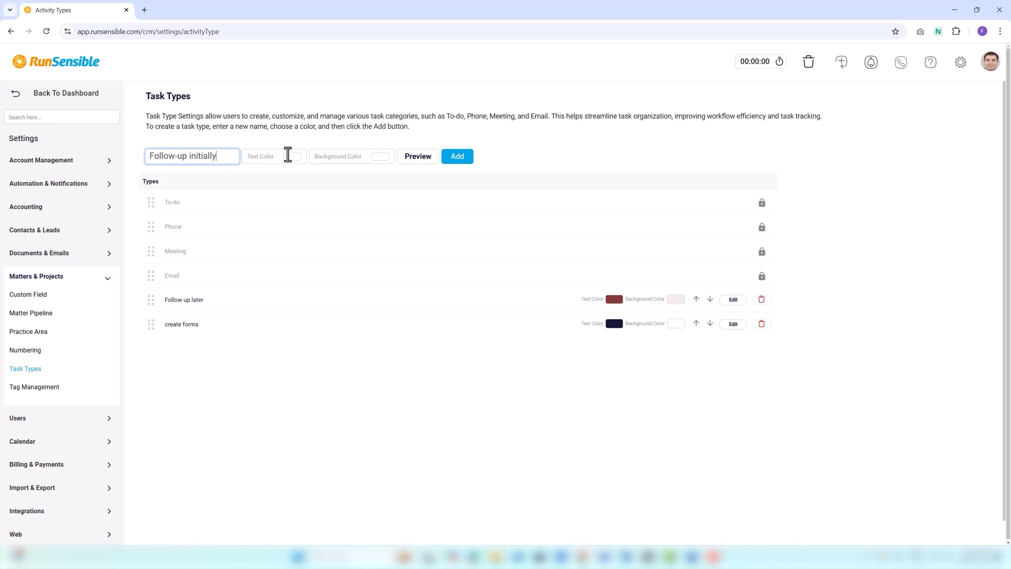
Give the new task type a dark maroon text color and a light green background color, and add it to the list.
{"action": "left_click", "coordinate": [287, 155]}
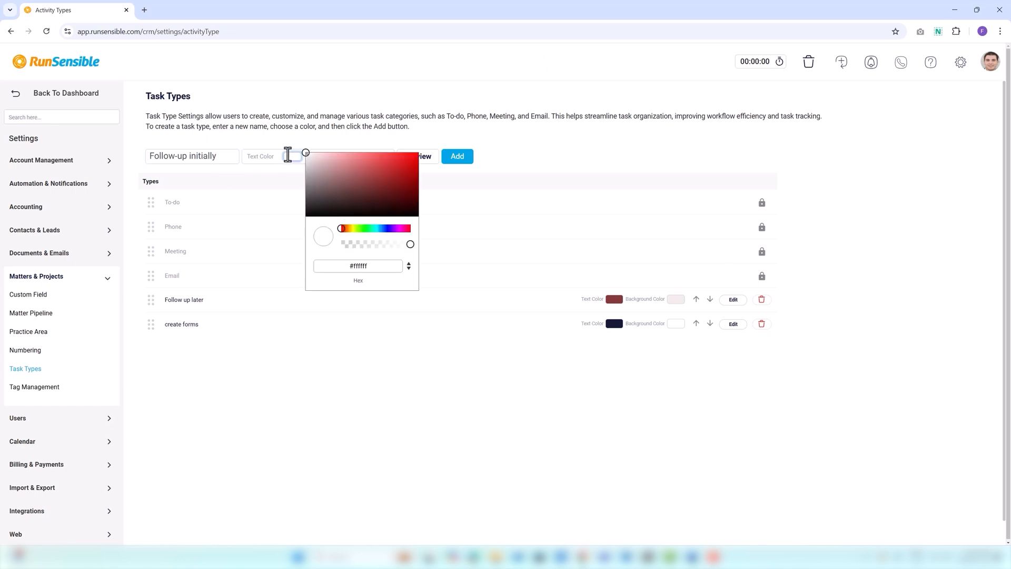
{"action": "left_click", "coordinate": [356, 208]}
{"action": "left_click", "coordinate": [442, 179]}
{"action": "left_click", "coordinate": [380, 157]}
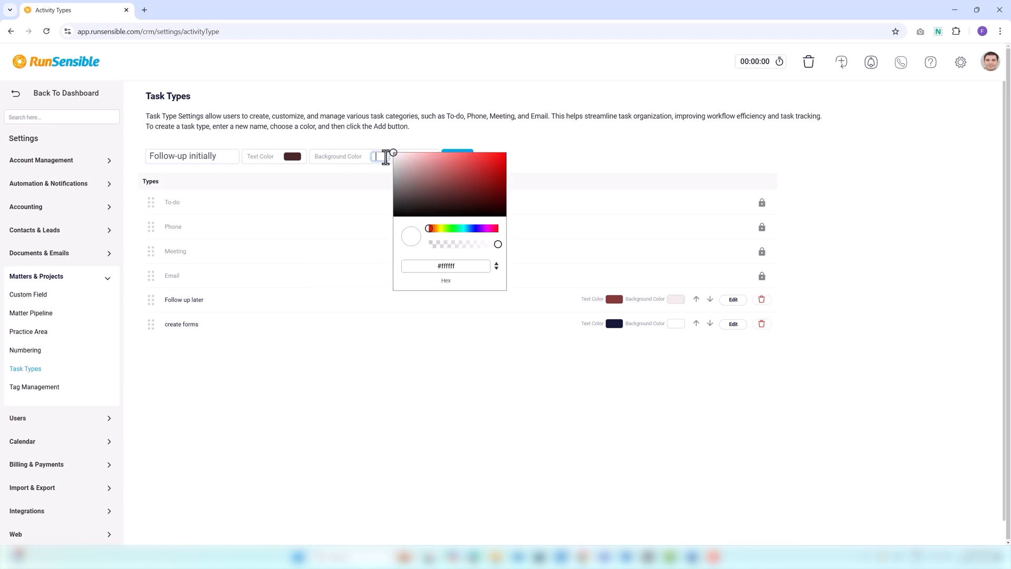
{"action": "left_click", "coordinate": [451, 227]}
{"action": "left_click", "coordinate": [428, 169]}
{"action": "left_click", "coordinate": [377, 179]}
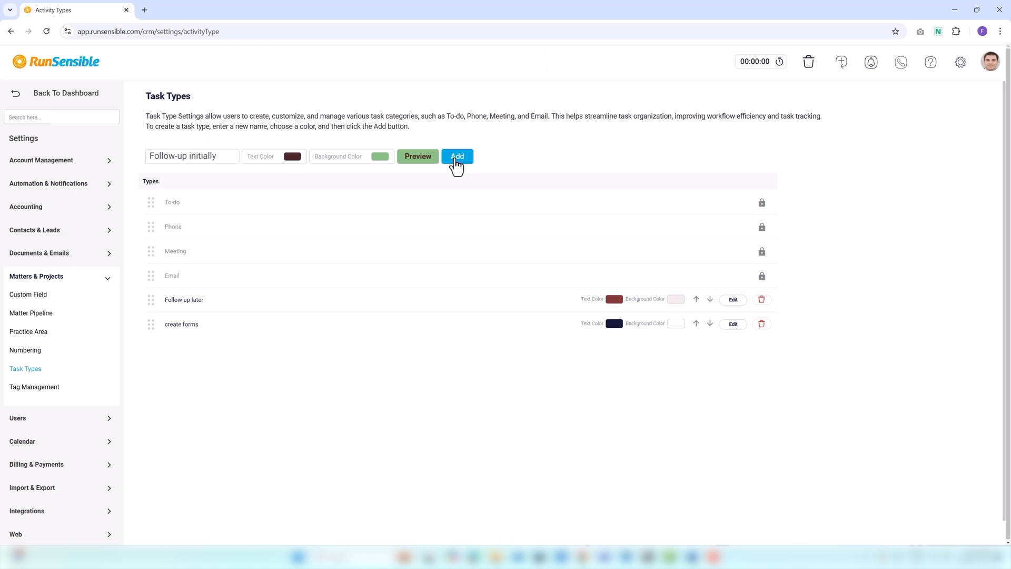
{"action": "left_click", "coordinate": [455, 161]}
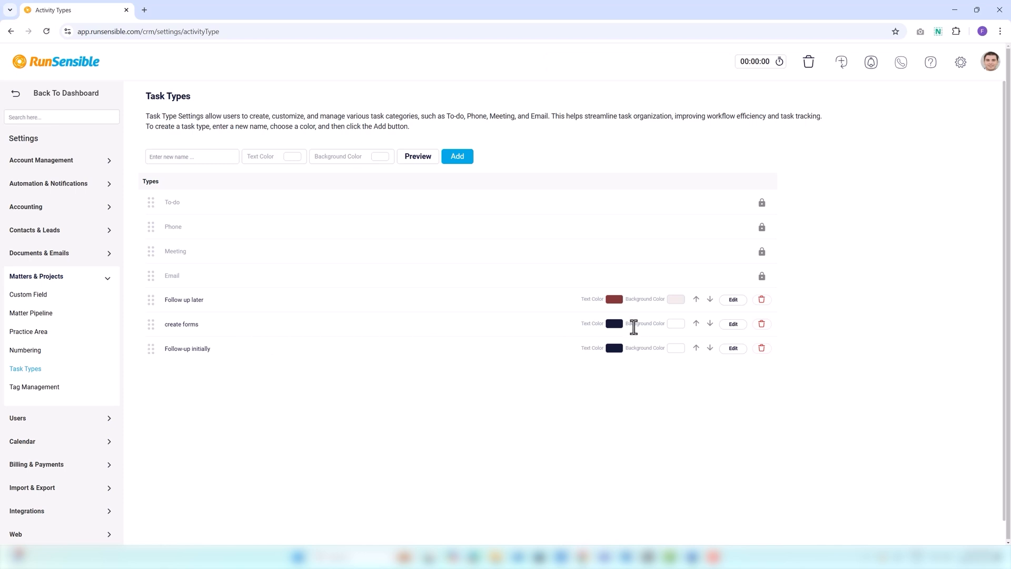
Move the "create forms" task type above "Follow up later" and shorten the latter's name to "Follow up".
{"action": "left_click", "coordinate": [695, 322]}
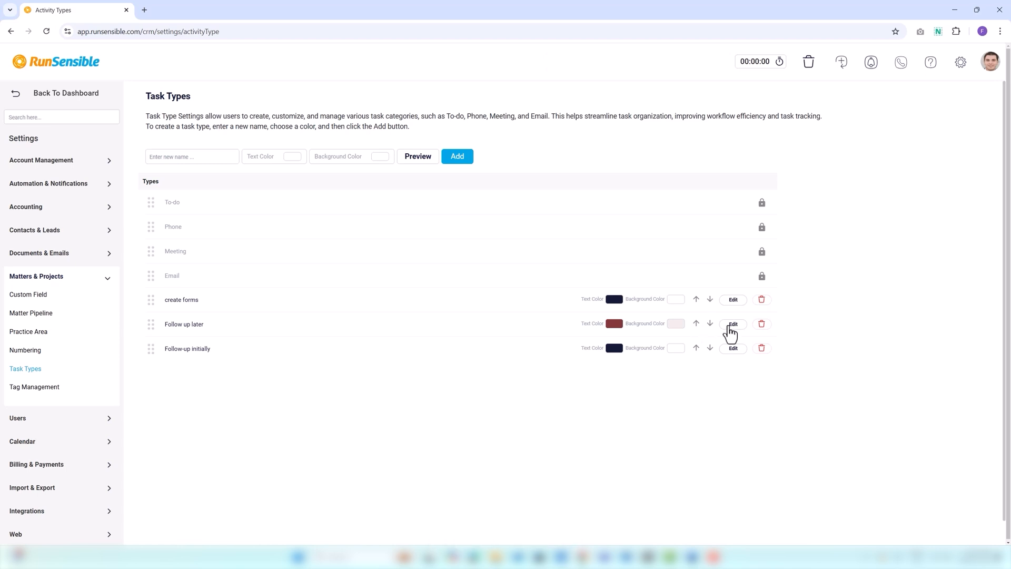
{"action": "left_click", "coordinate": [731, 326]}
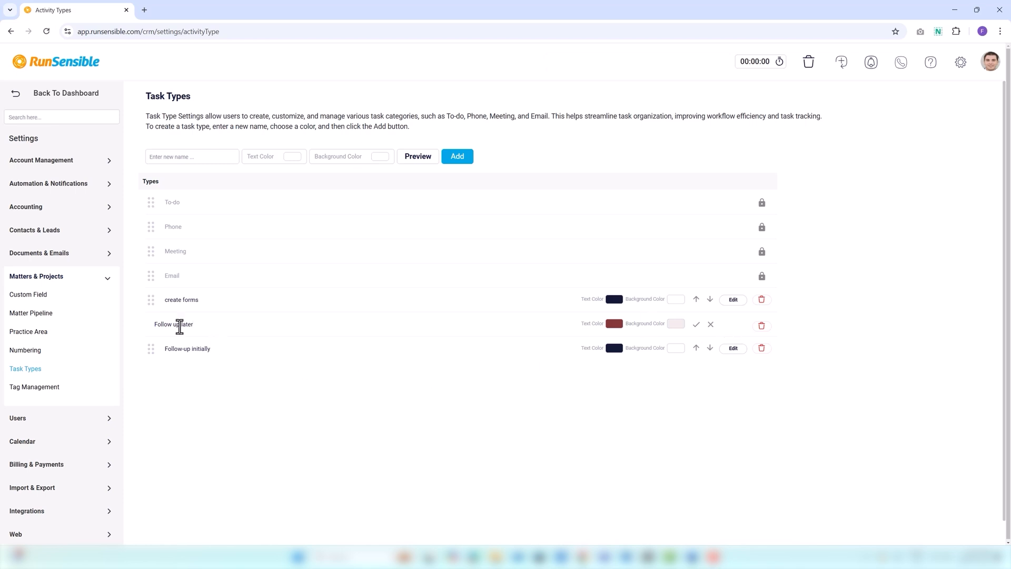
{"action": "key", "text": "BackSpace"}
{"action": "key", "text": "BackSpace"}
{"action": "key", "text": "BackSpace"}
{"action": "key", "text": "BackSpace"}
{"action": "key", "text": "BackSpace"}
Set the text color of the "Follow up" task type to green and save the edit.
{"action": "left_click", "coordinate": [613, 323]}
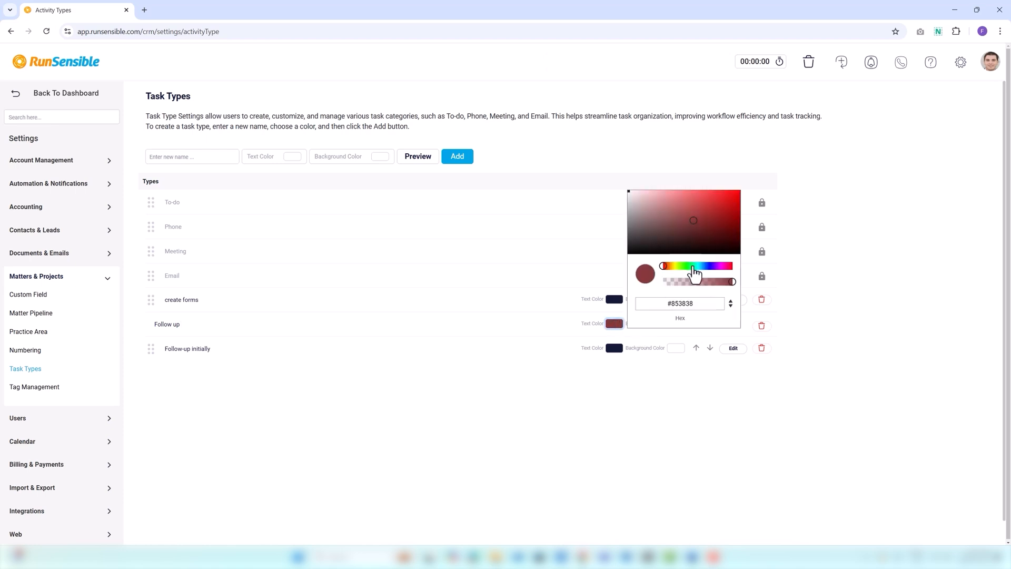
{"action": "left_click", "coordinate": [690, 267]}
{"action": "left_click", "coordinate": [557, 318]}
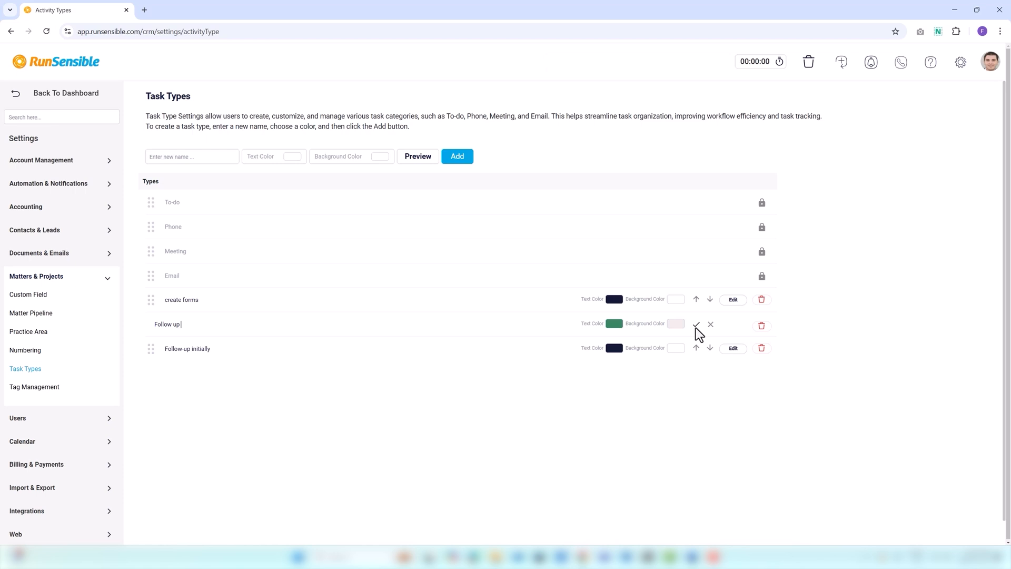
{"action": "left_click", "coordinate": [696, 325]}
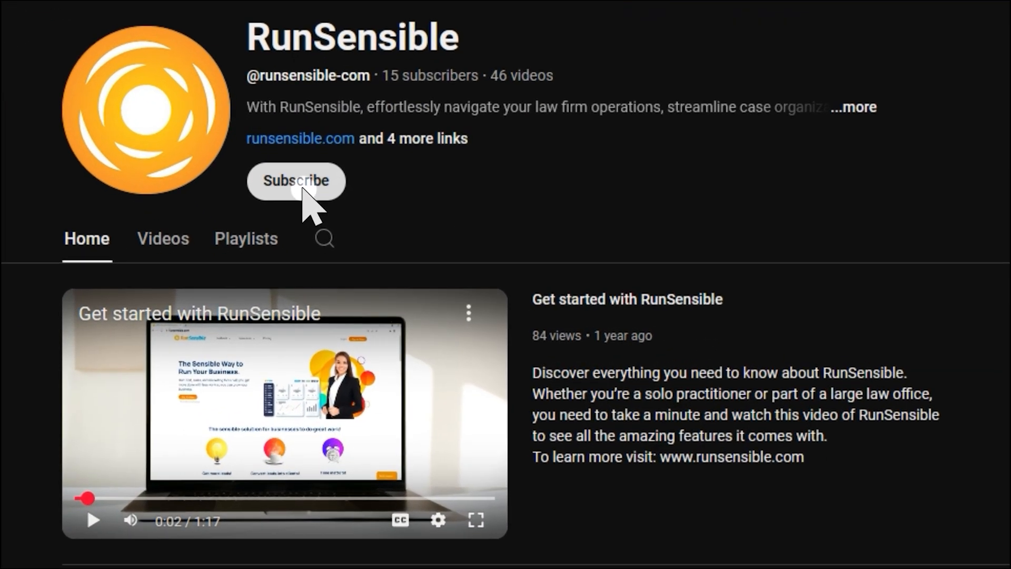
Subscribe to the RunSensible channel on YouTube.
{"action": "left_click", "coordinate": [308, 205]}
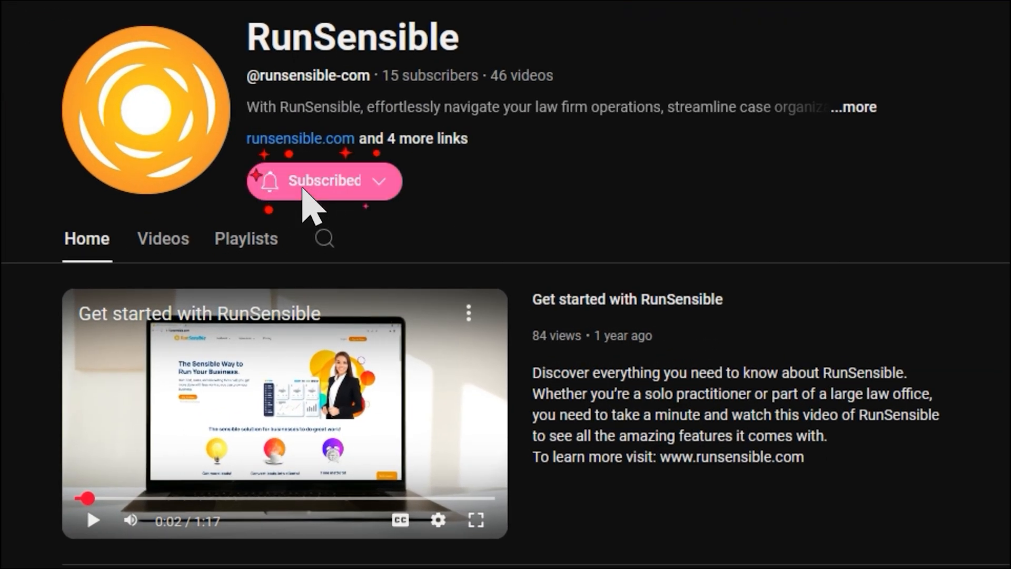